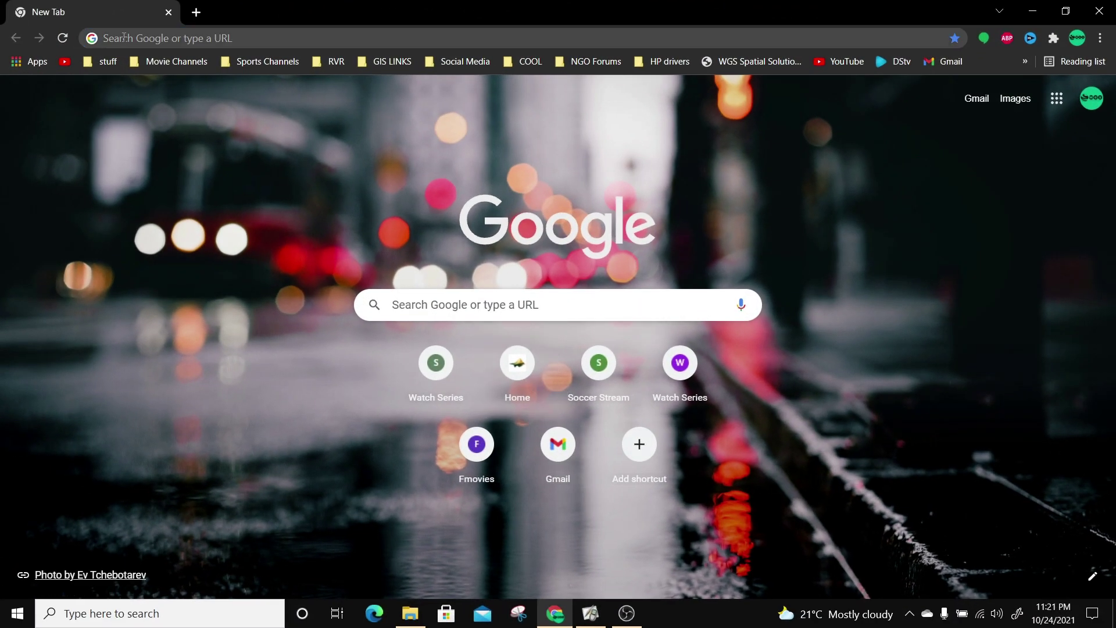
- Search the web for "world geological maps" and open the World Geologic Maps page from USGS
click(124, 38)
text(world ge)
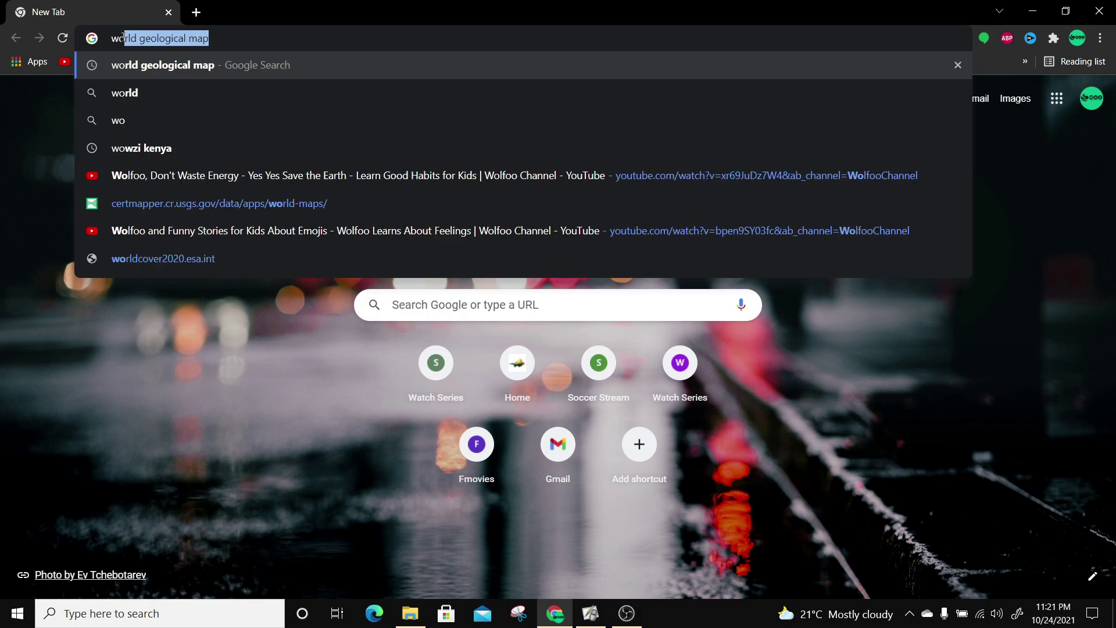
text(olog)
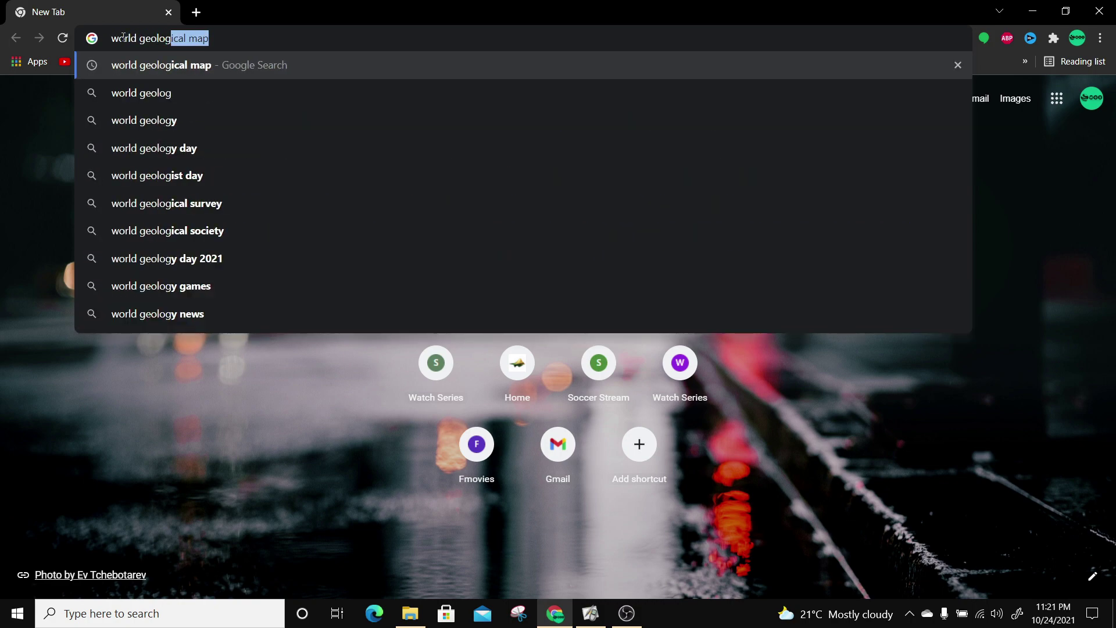
text(ical maps)
key(Return)
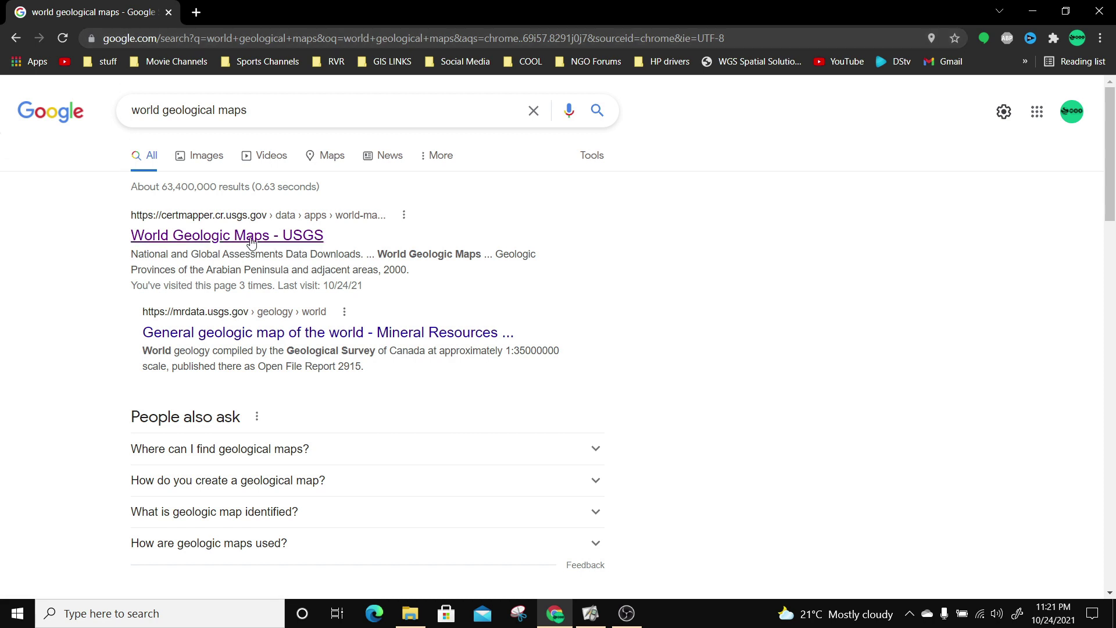
click(272, 241)
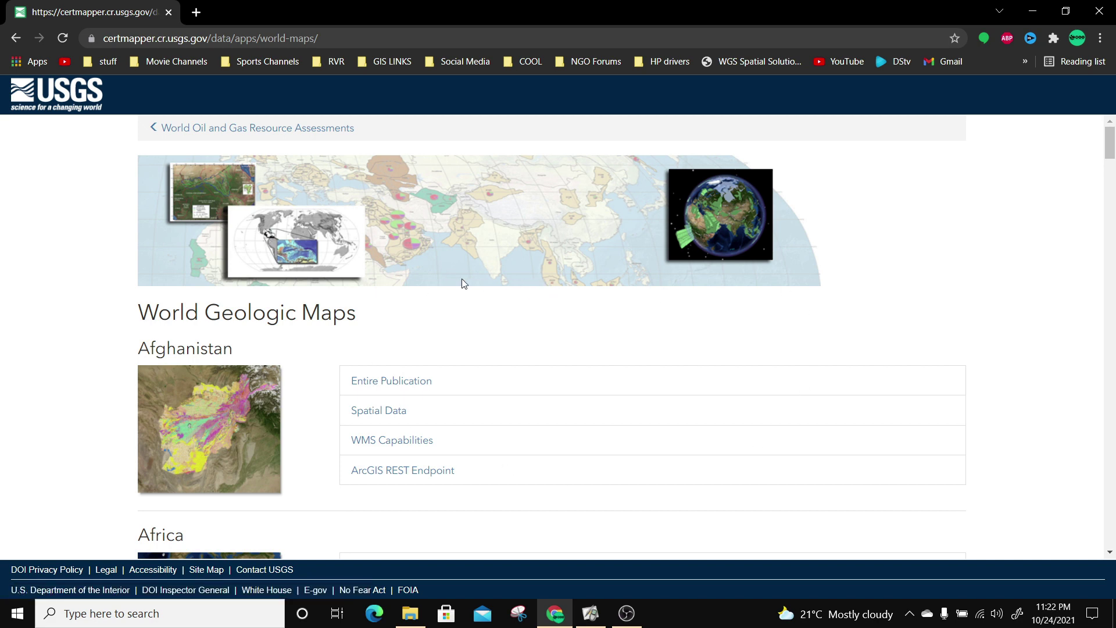
- Examine the regions listed on the World Geologic Maps page and the shapefile and metadata downloads offered for each
scroll(451, 282, down, 1)
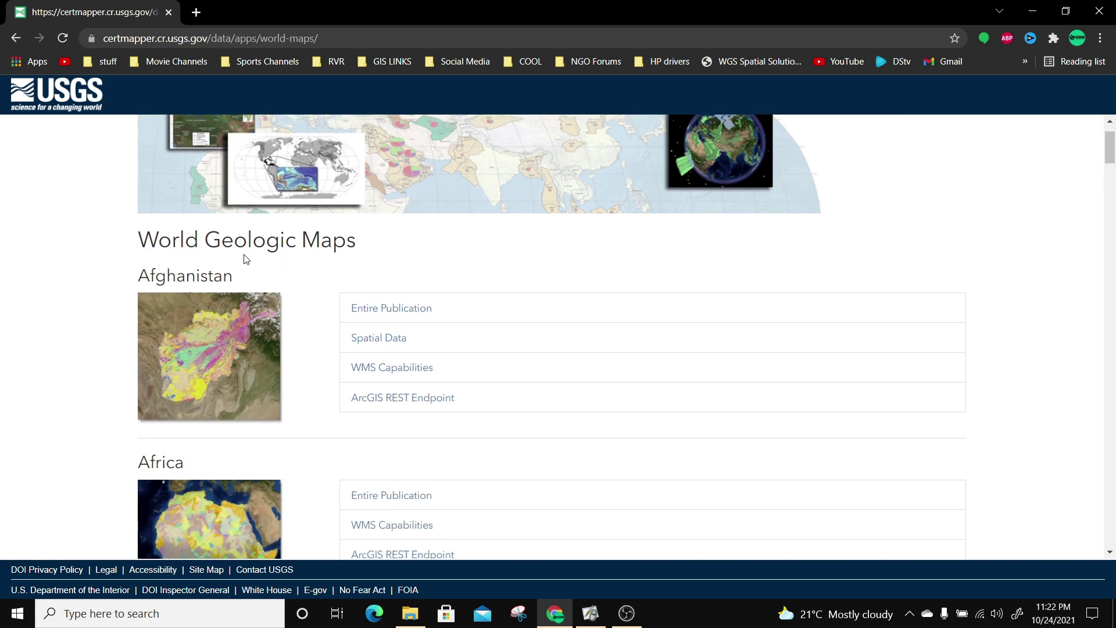
scroll(186, 268, down, 3)
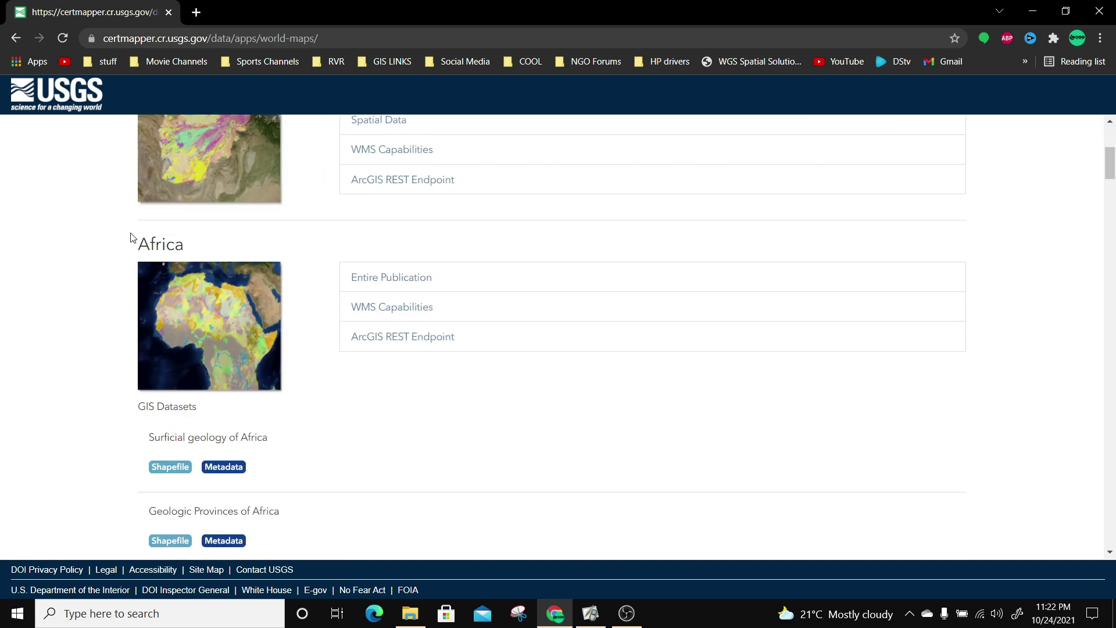
scroll(192, 249, up, 2)
scroll(229, 253, down, 2)
scroll(213, 340, down, 2)
scroll(216, 343, down, 3)
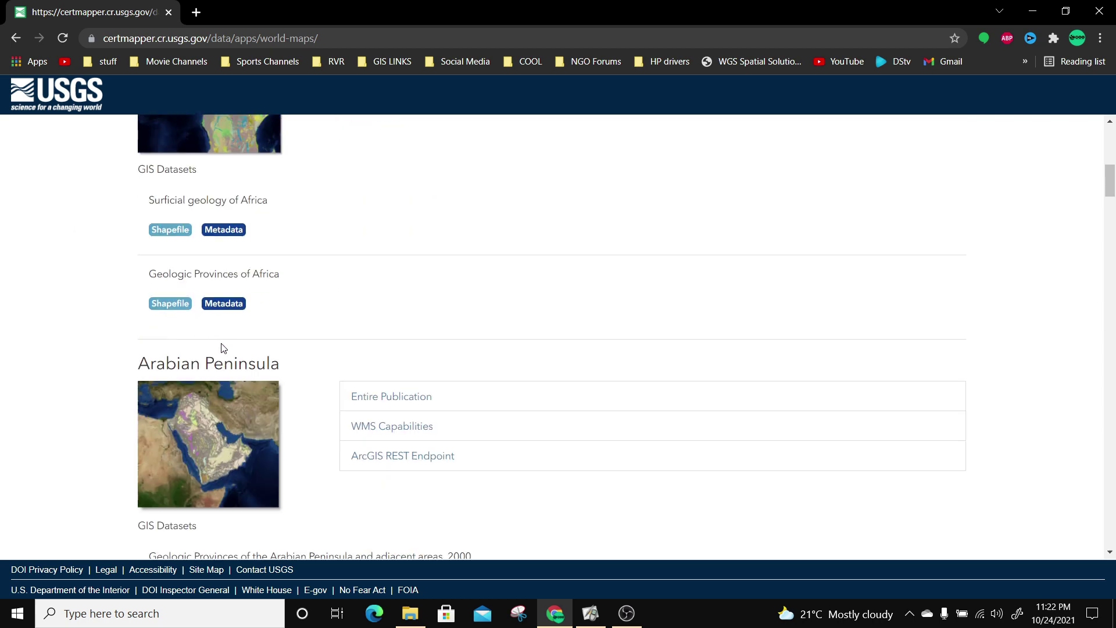
scroll(285, 322, down, 2)
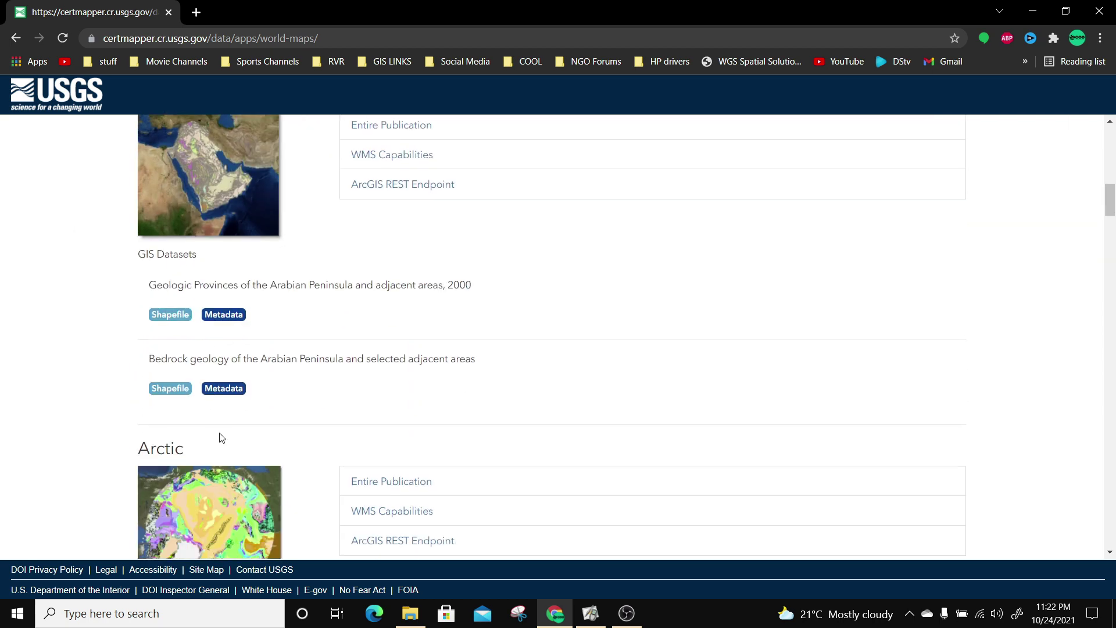
scroll(221, 436, down, 3)
scroll(231, 408, down, 9)
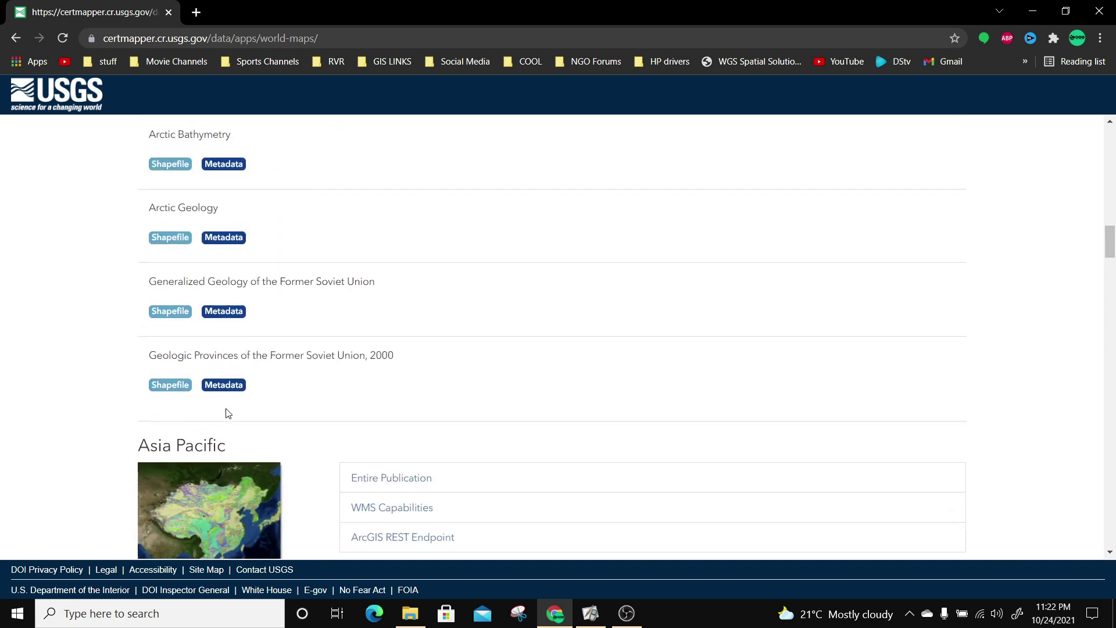
scroll(249, 304, down, 6)
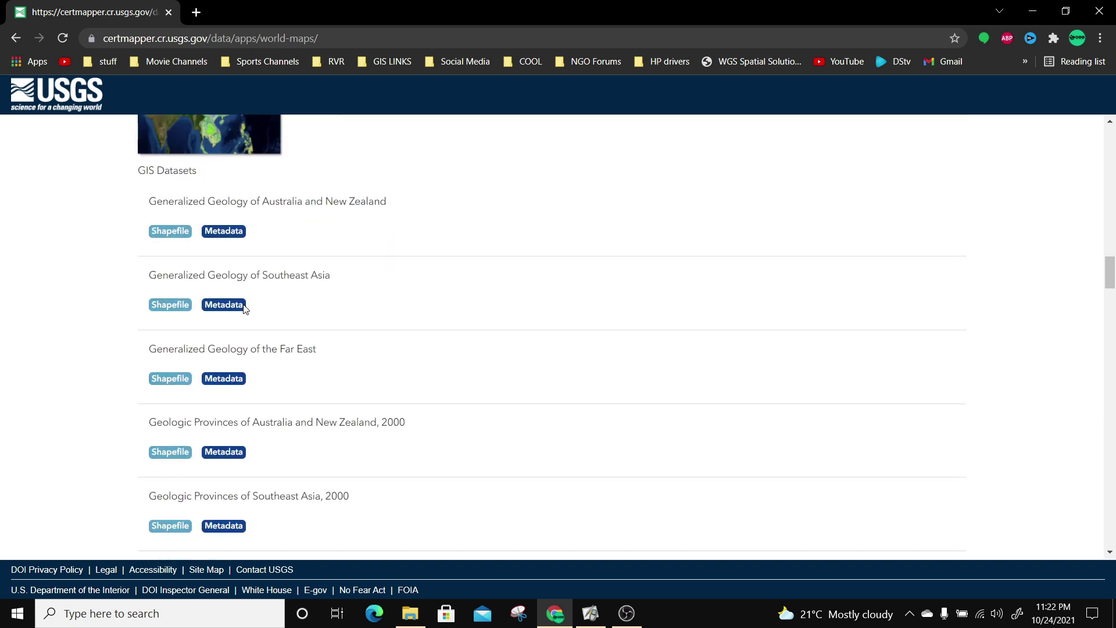
scroll(177, 271, up, 3)
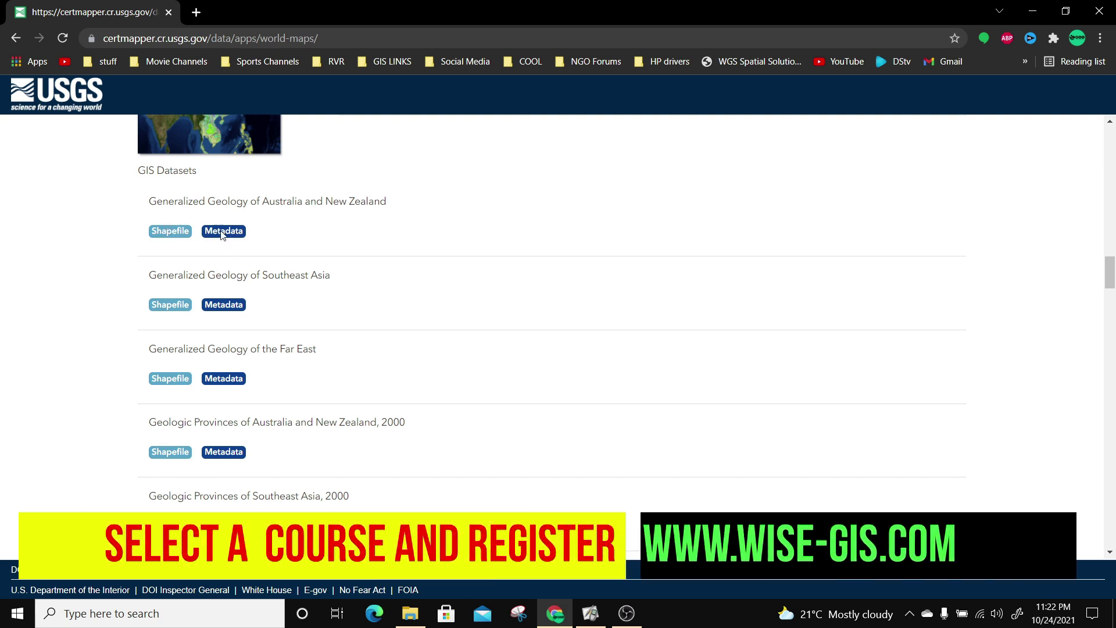
scroll(249, 320, down, 4)
scroll(249, 317, down, 2)
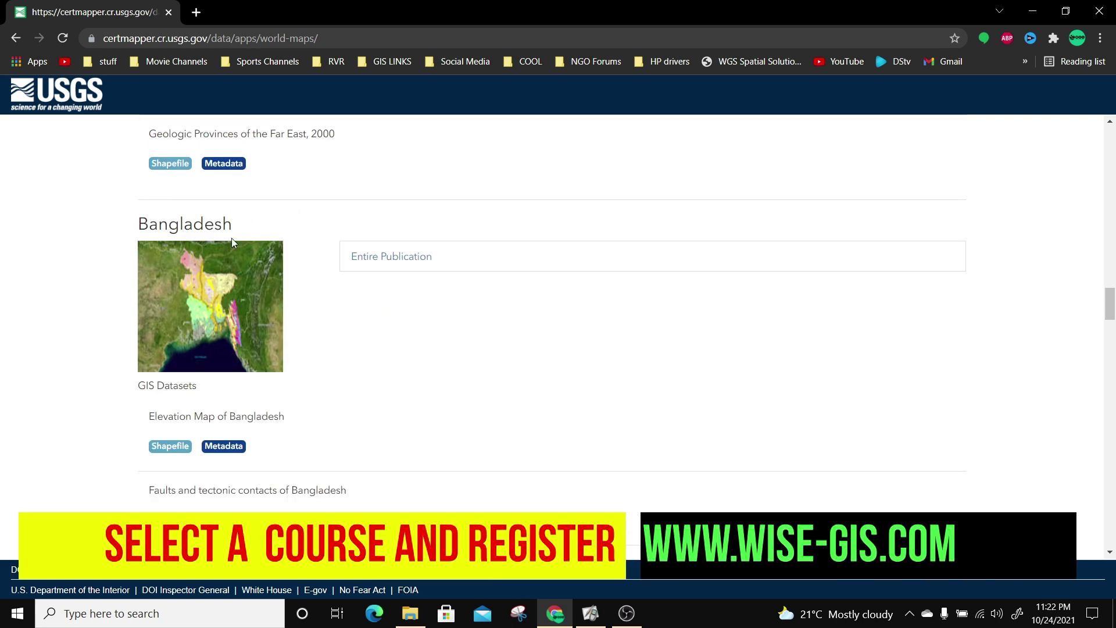
scroll(222, 308, down, 3)
scroll(149, 319, down, 11)
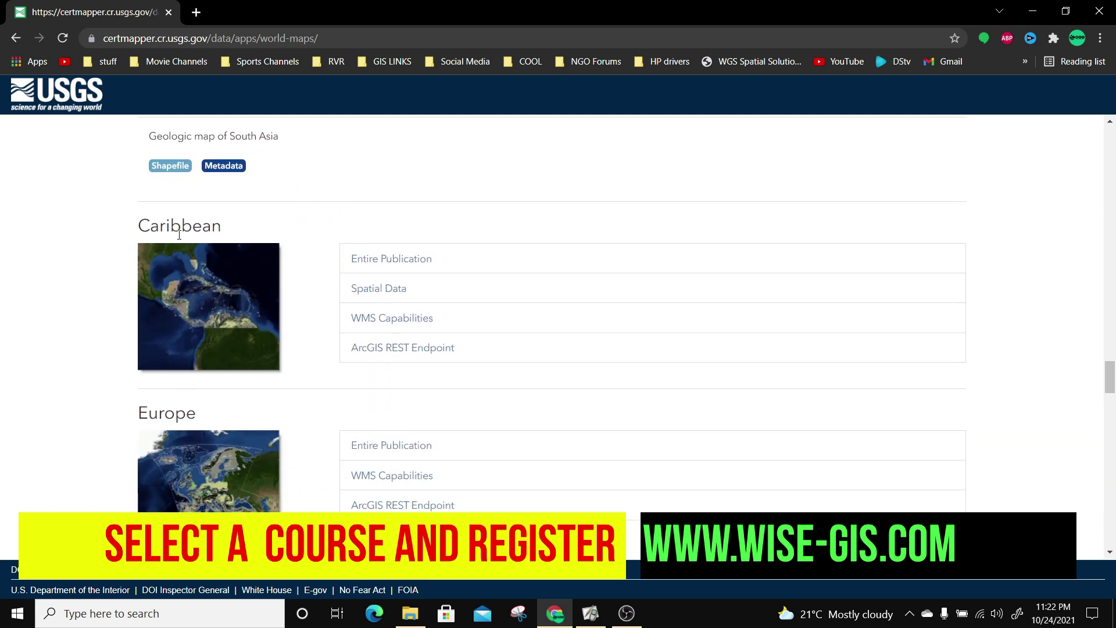
scroll(186, 418, down, 13)
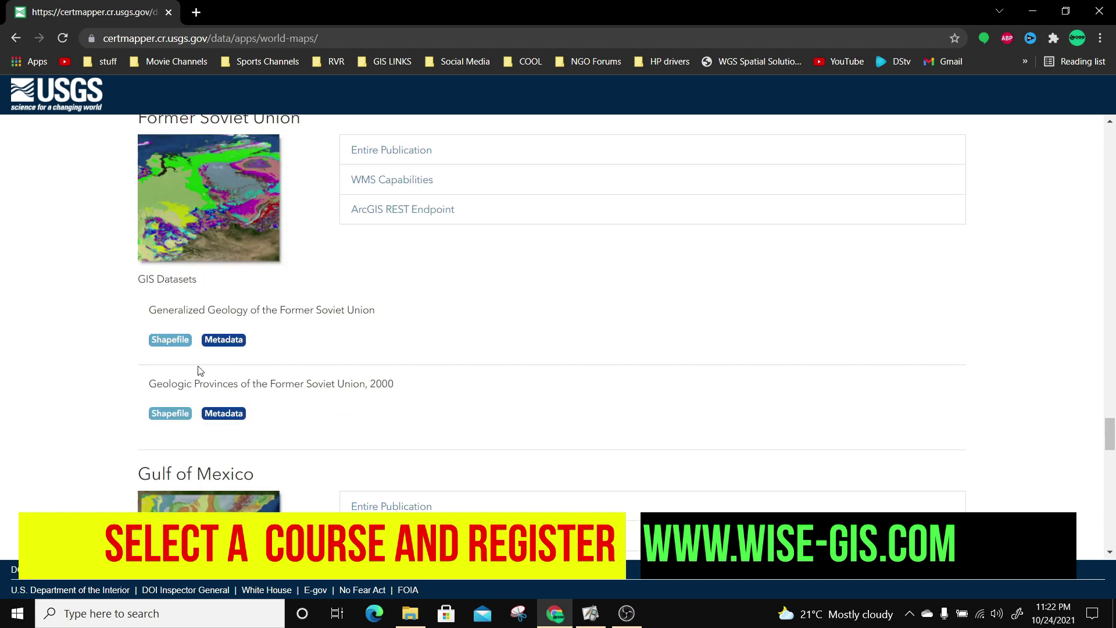
scroll(198, 349, up, 4)
scroll(232, 314, down, 4)
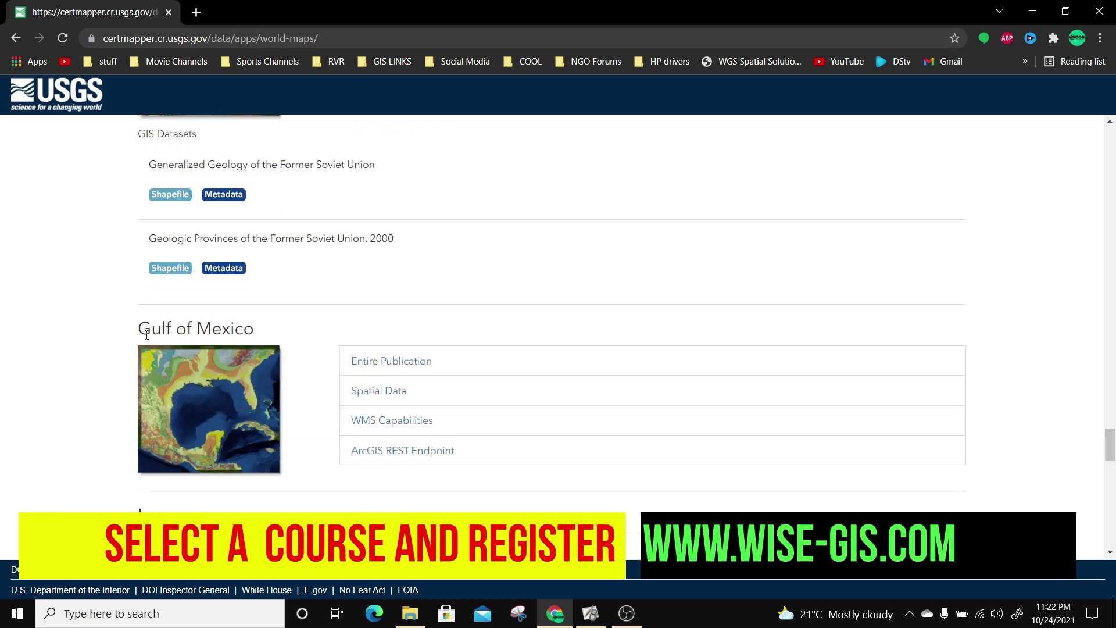
scroll(146, 335, down, 8)
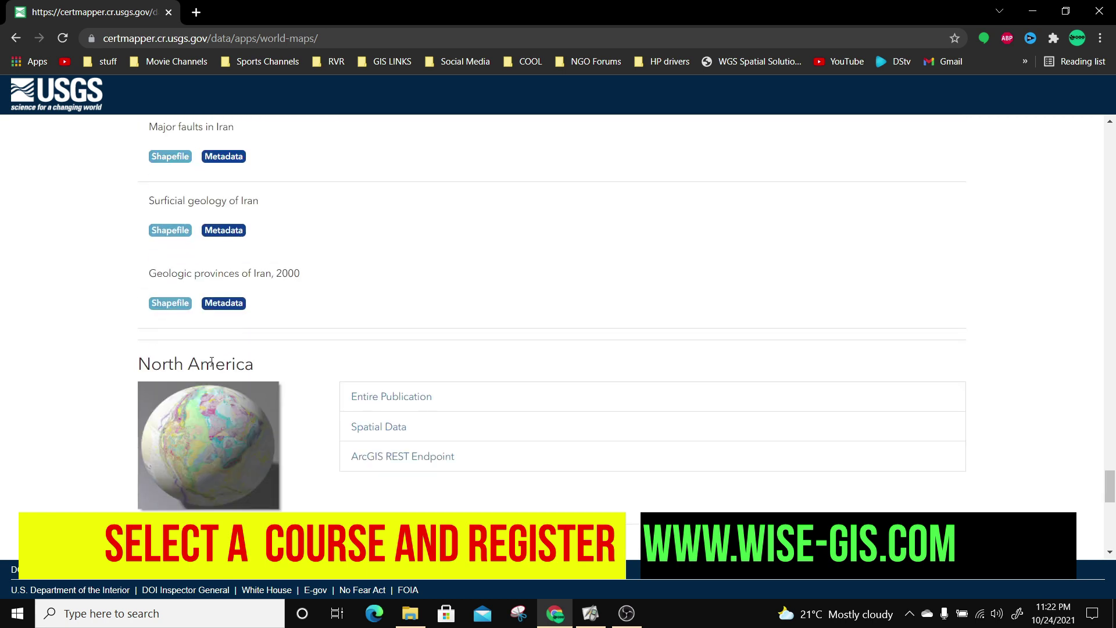
scroll(211, 361, down, 8)
scroll(212, 390, up, 11)
scroll(211, 388, up, 12)
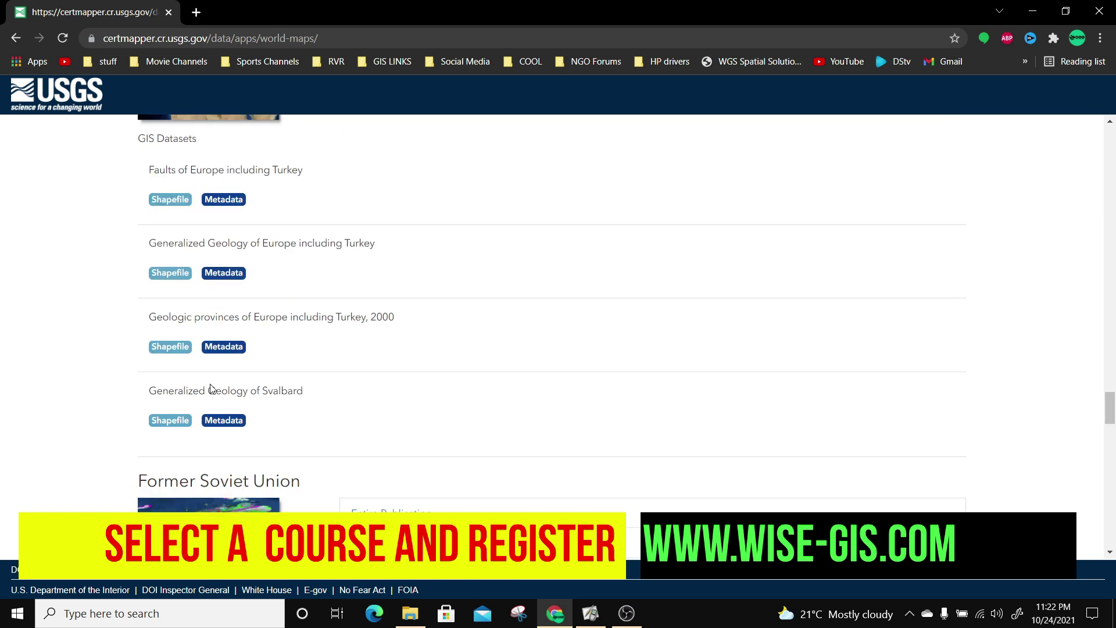
scroll(211, 386, up, 12)
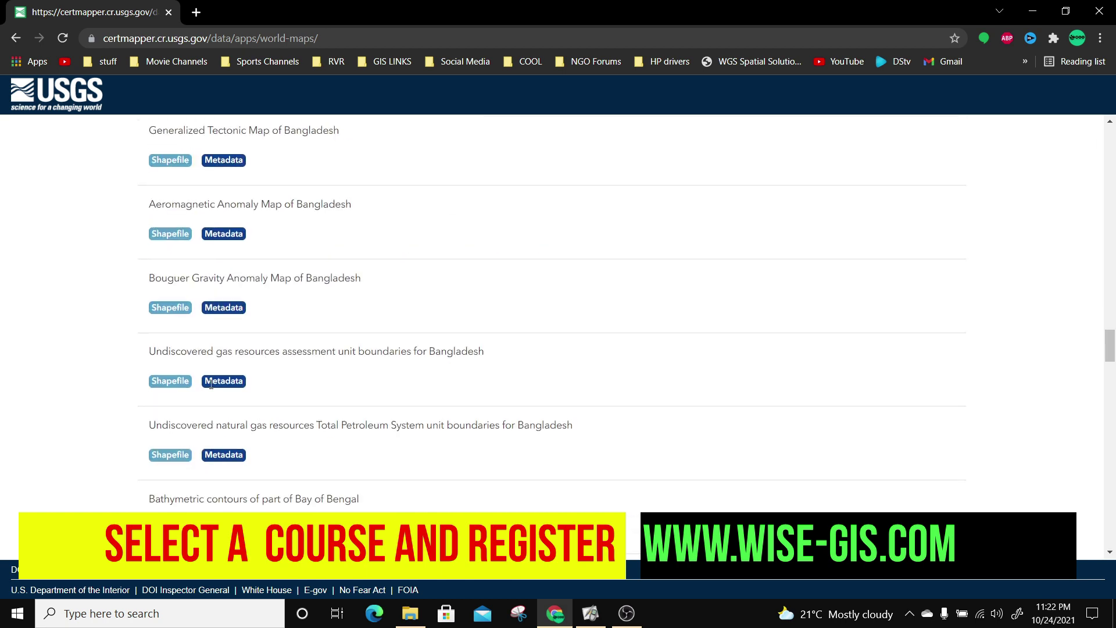
scroll(211, 385, up, 15)
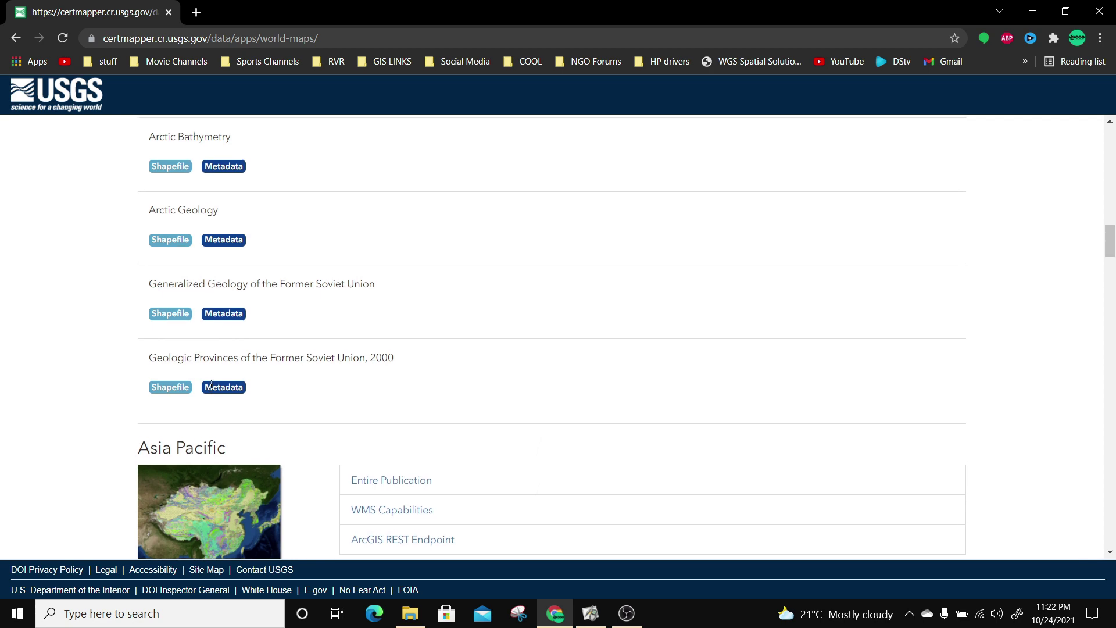
- Request the Surficial geology of Africa shapefile and choose the Geological Data folder in D:\GIS\GIS\data as the save location
scroll(211, 384, up, 14)
scroll(210, 386, down, 5)
scroll(211, 389, up, 2)
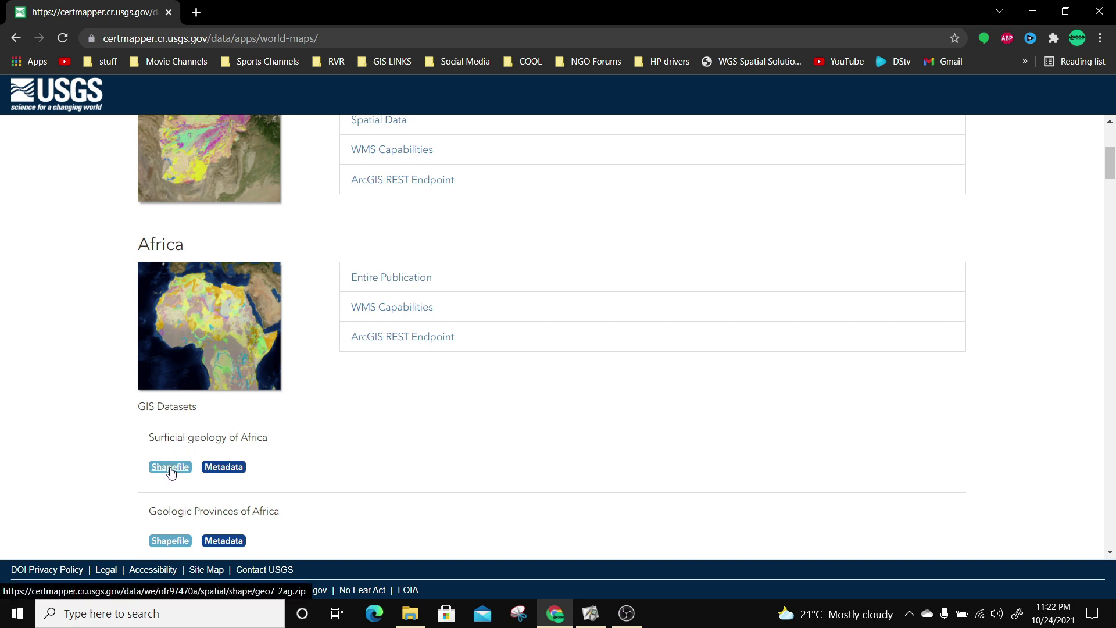
click(171, 472)
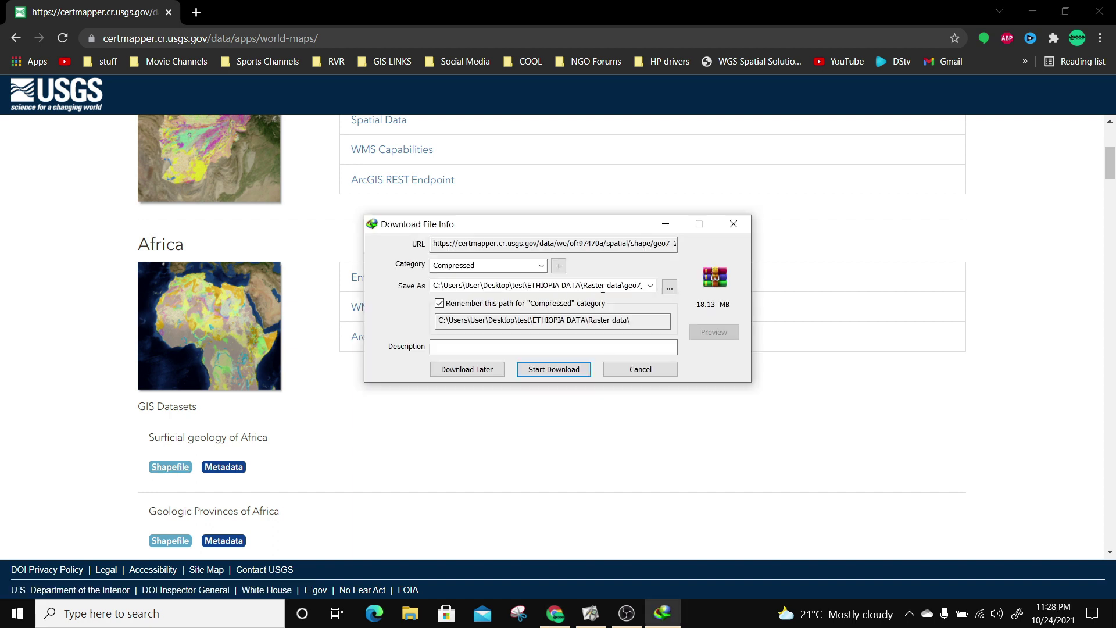
click(669, 288)
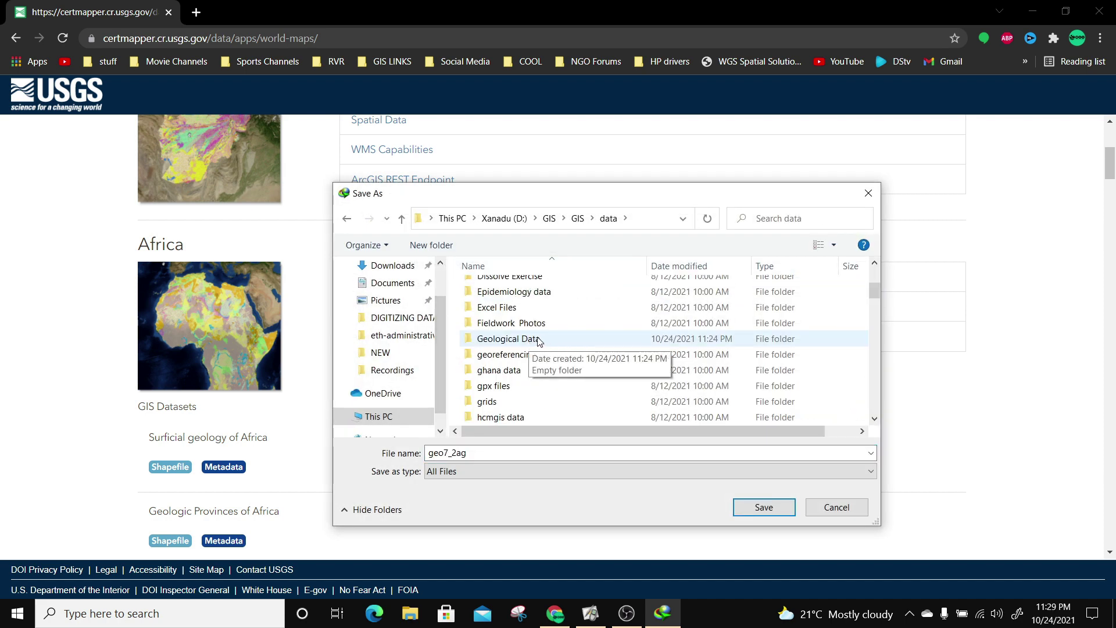
double_click(539, 340)
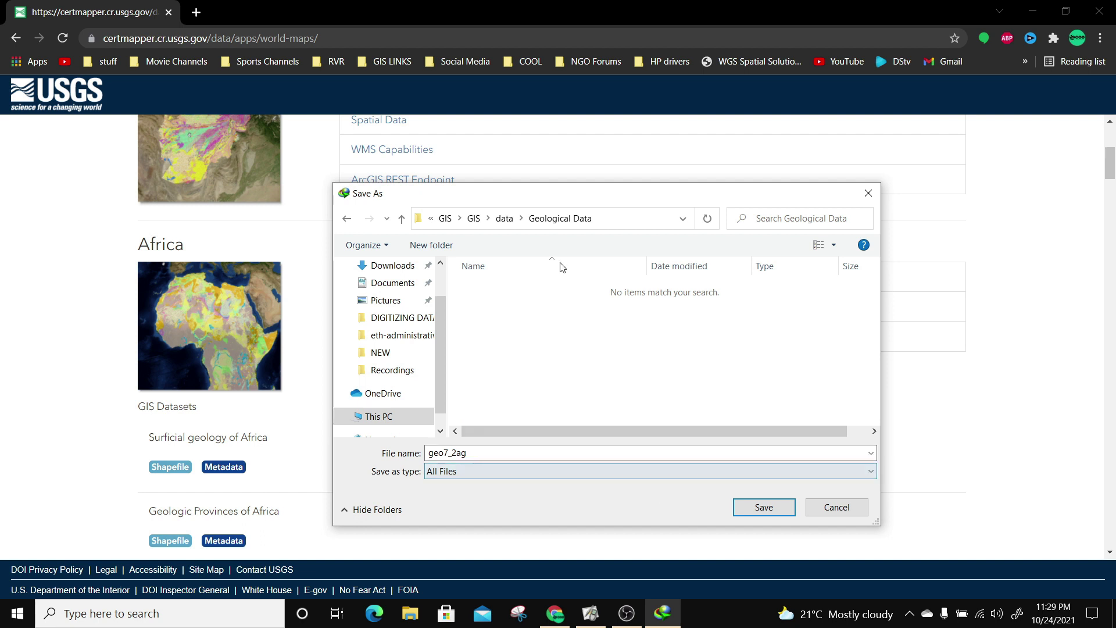
- Create a folder named Africa inside Geological Data and download the geo7_2ag archive into it
click(435, 246)
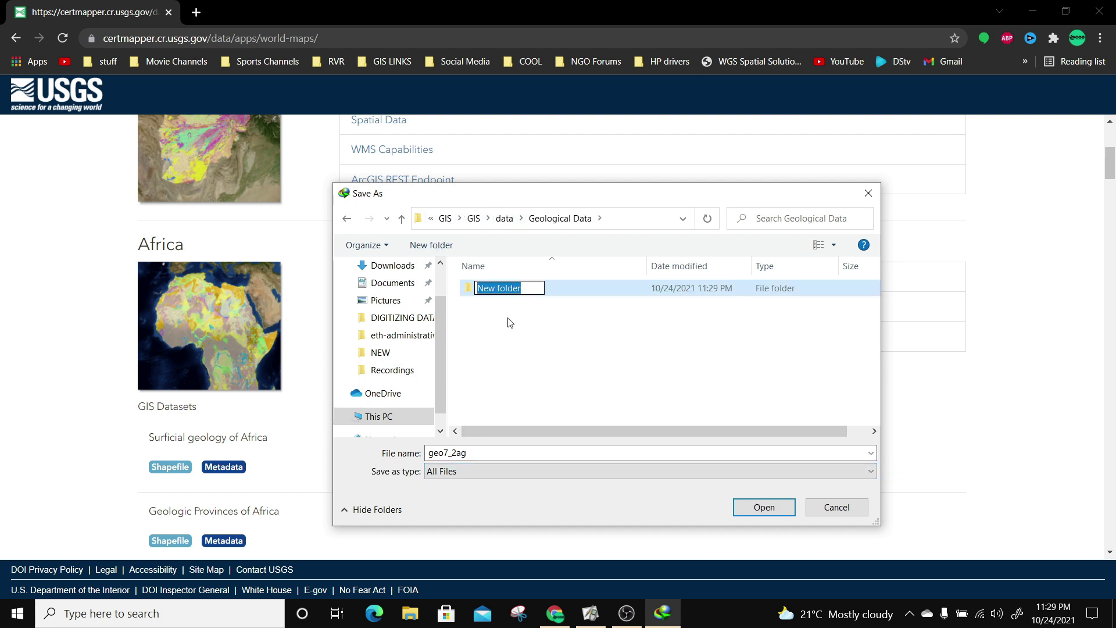
text(Africa)
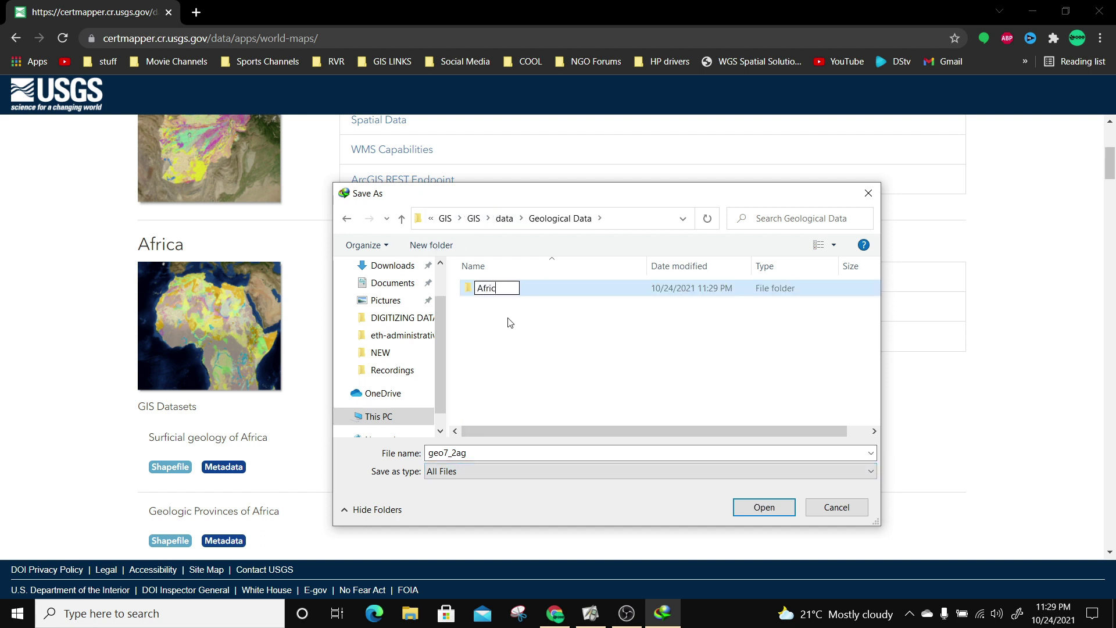
key(Return)
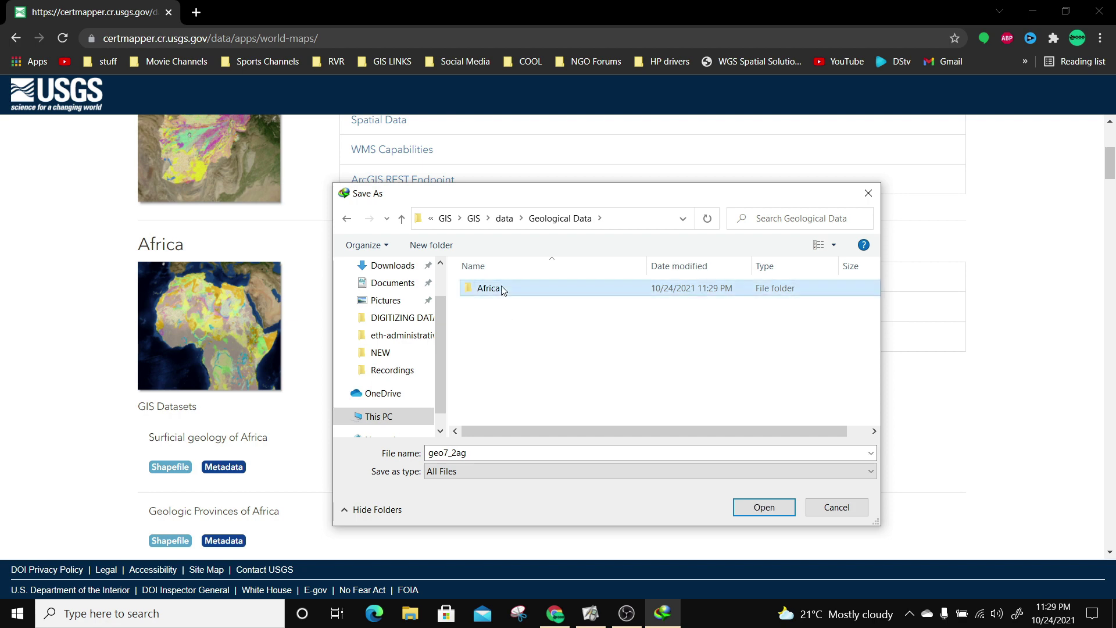
double_click(503, 290)
click(736, 504)
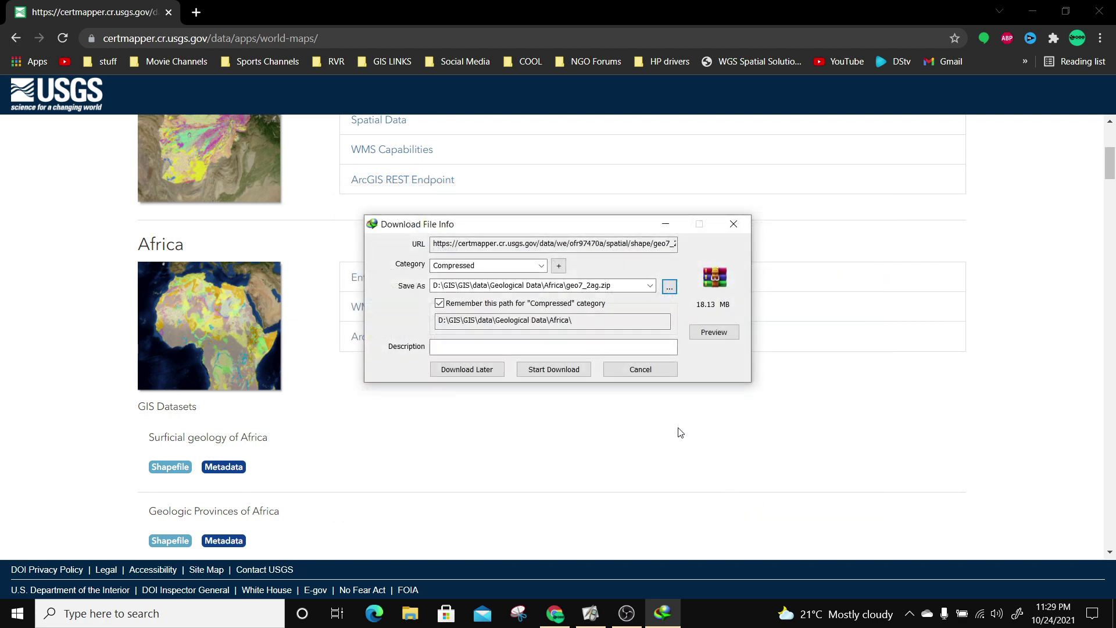
click(549, 372)
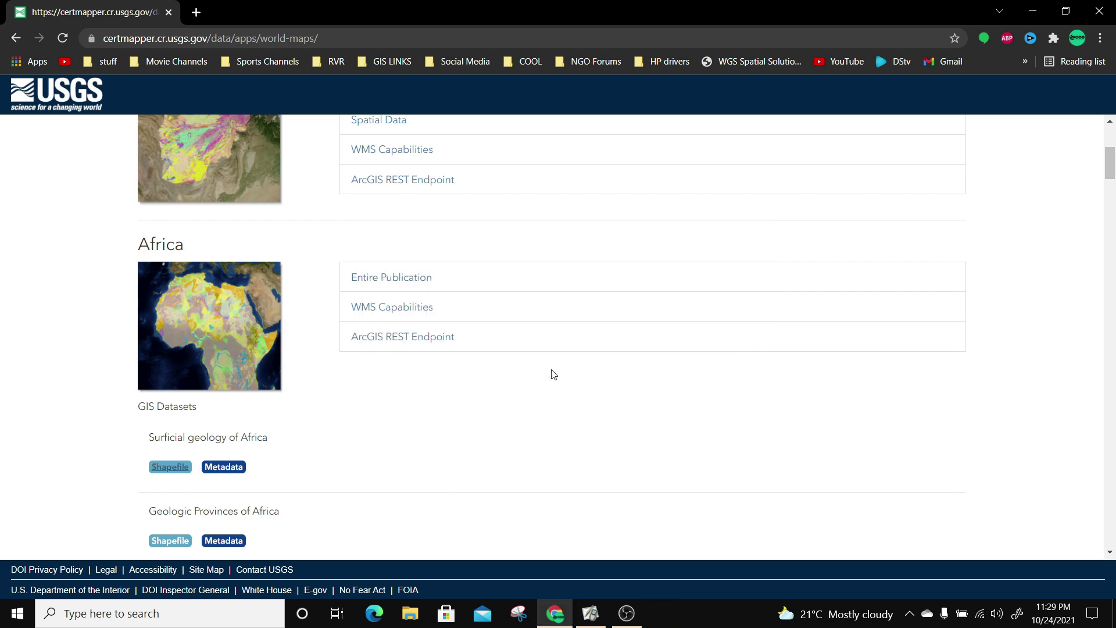
- Open the folder containing the downloaded archive and extract it to its own geo7_2ag folder
click(573, 356)
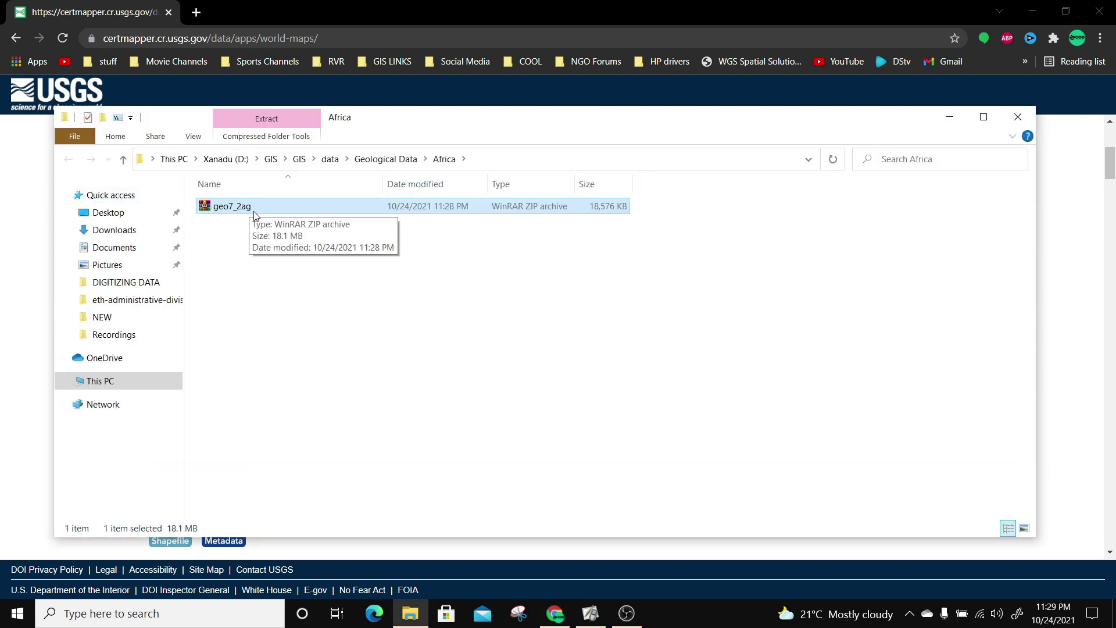
right_click(262, 206)
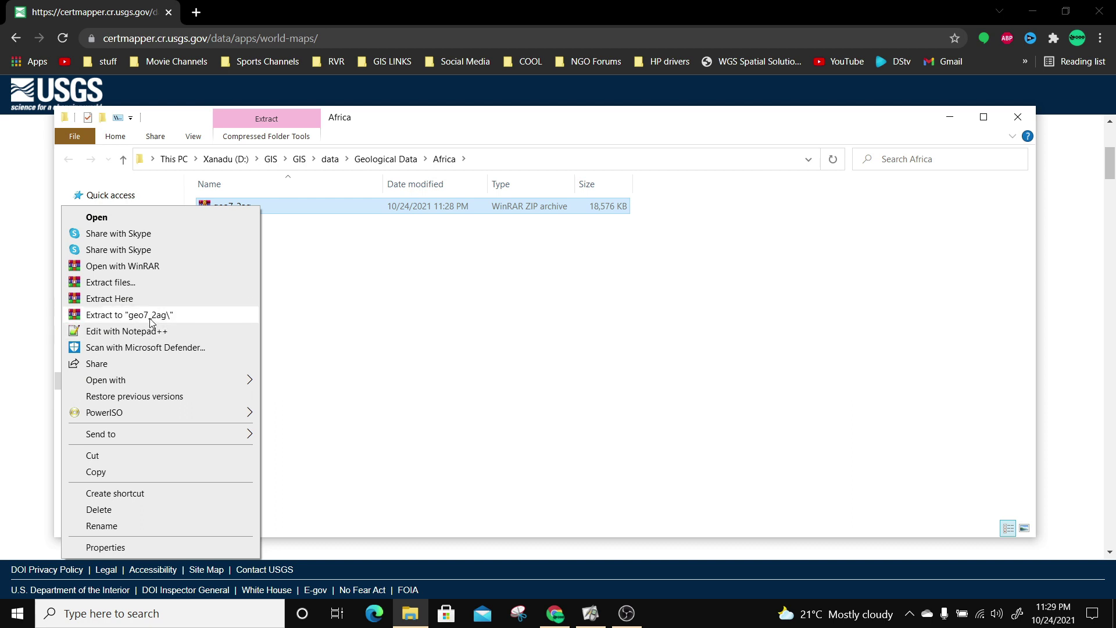
click(152, 316)
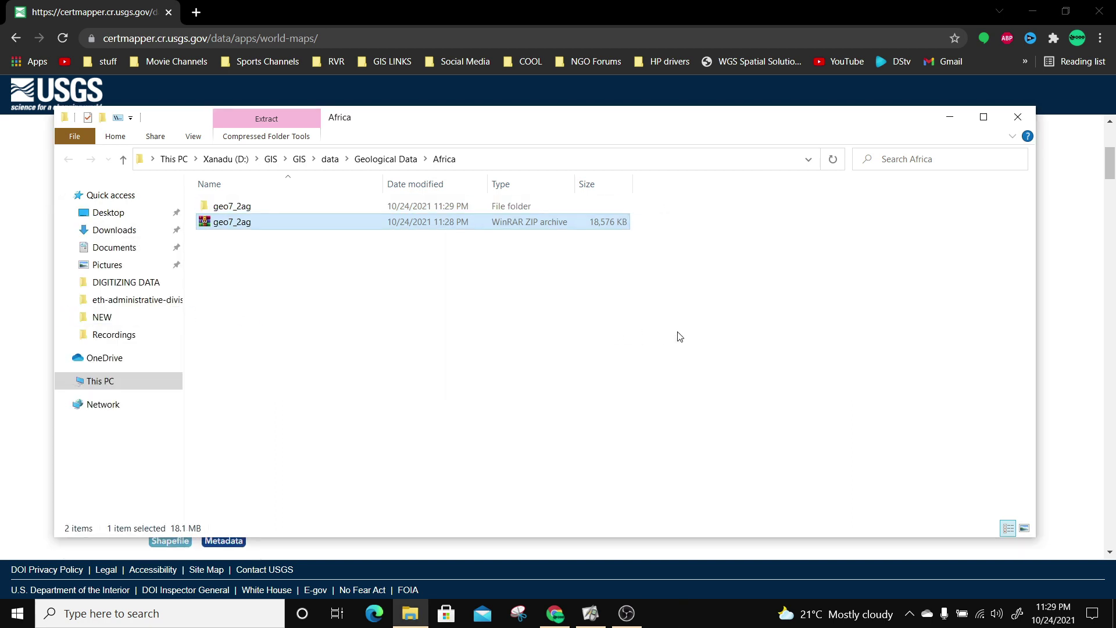
- Examine the files in the extracted geo7_2ag folder, then close it and return to the Africa datasets on the web page
double_click(235, 206)
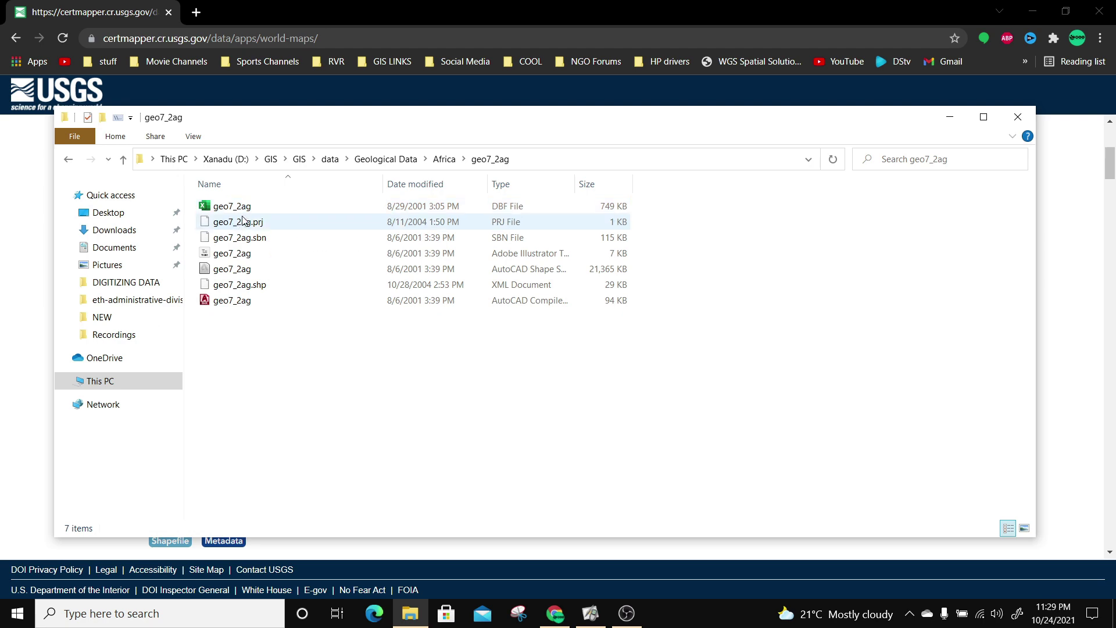
drag(401, 365, 221, 199)
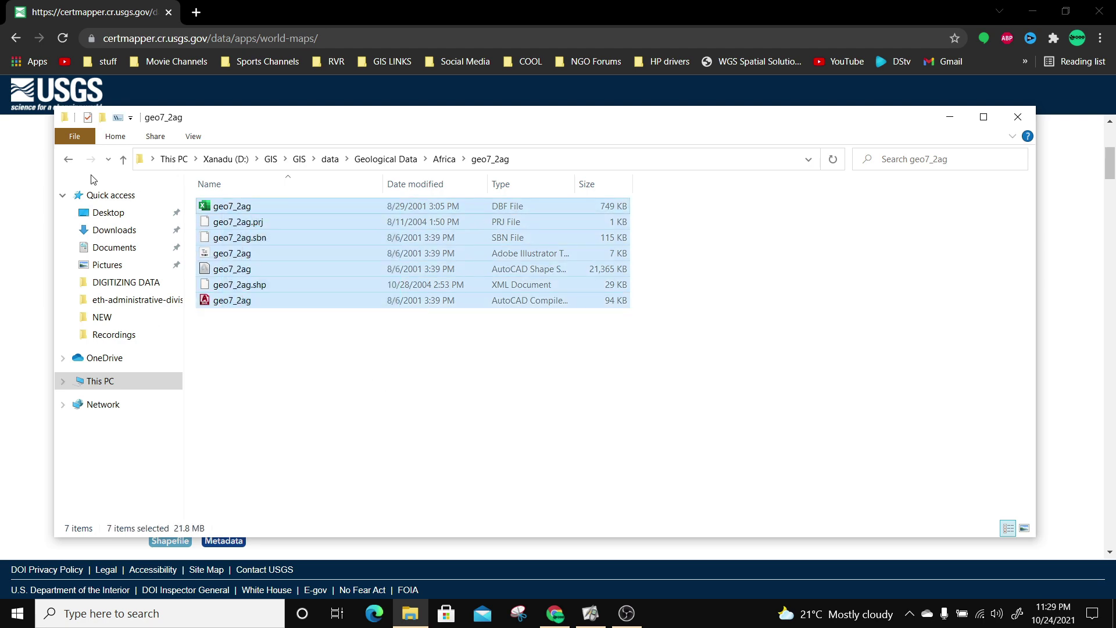
click(1018, 117)
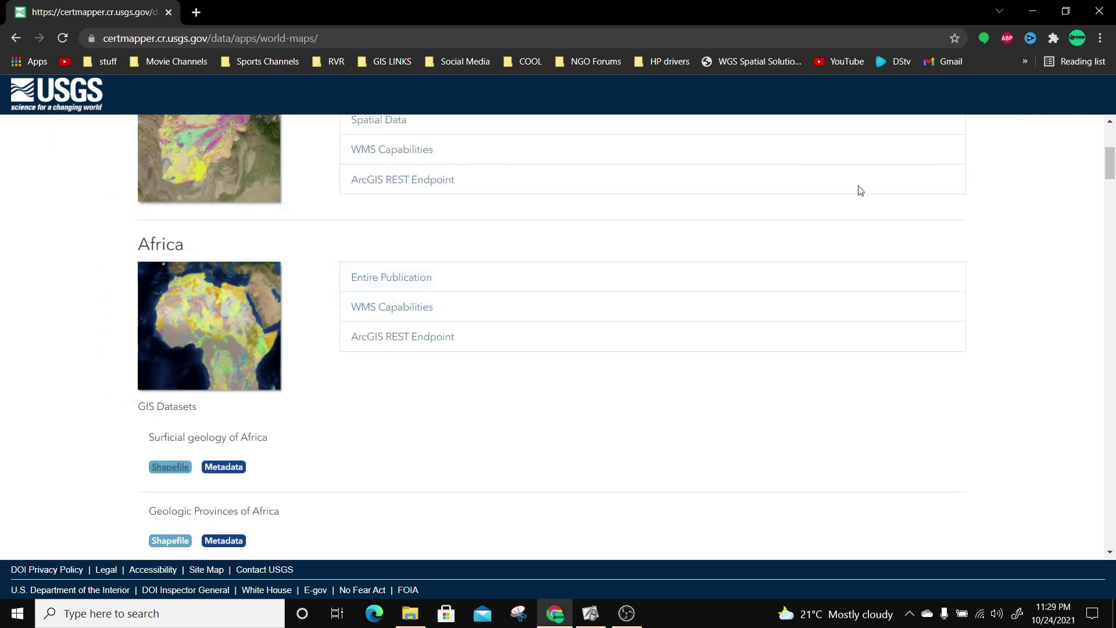
scroll(209, 506, down, 1)
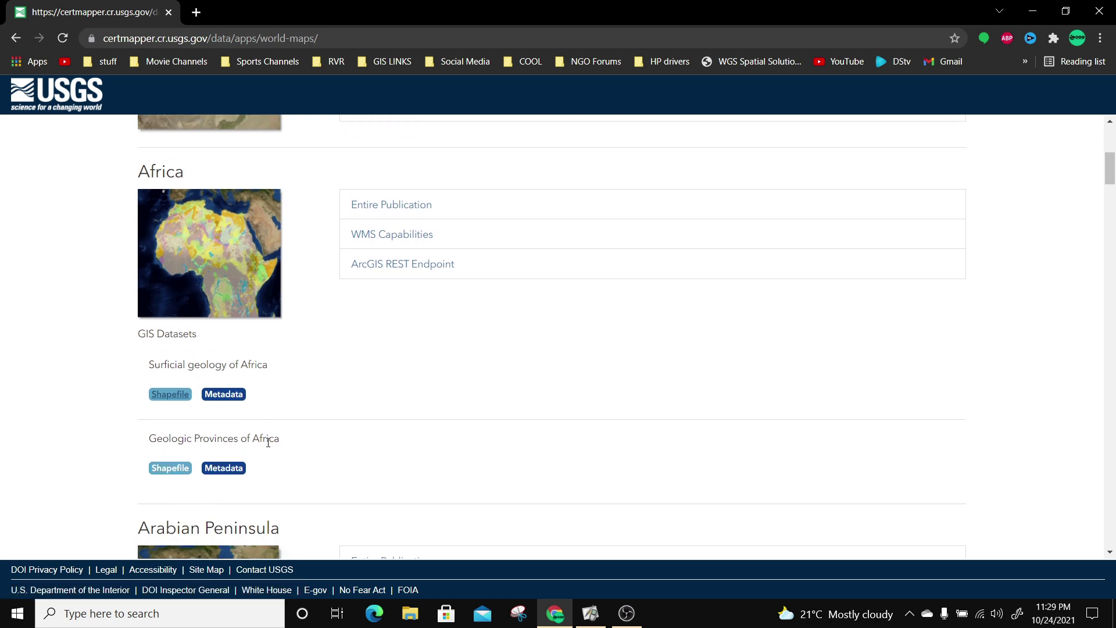
- Download the Geologic Provinces of Africa shapefile archive prv7_2ag into the Africa folder inside Geological Data
click(170, 469)
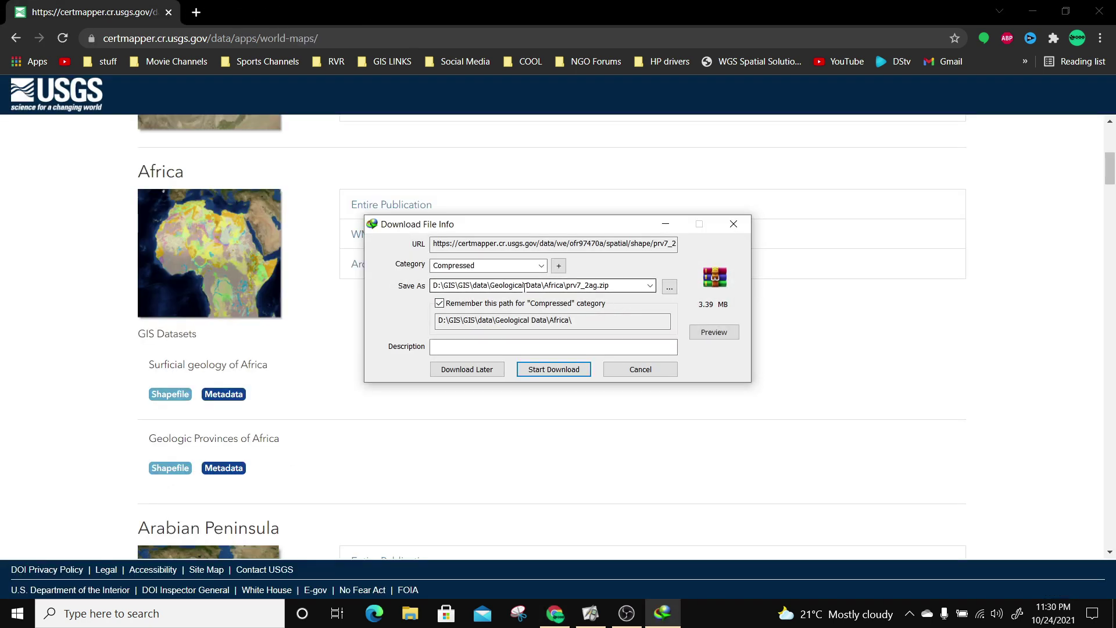
click(669, 287)
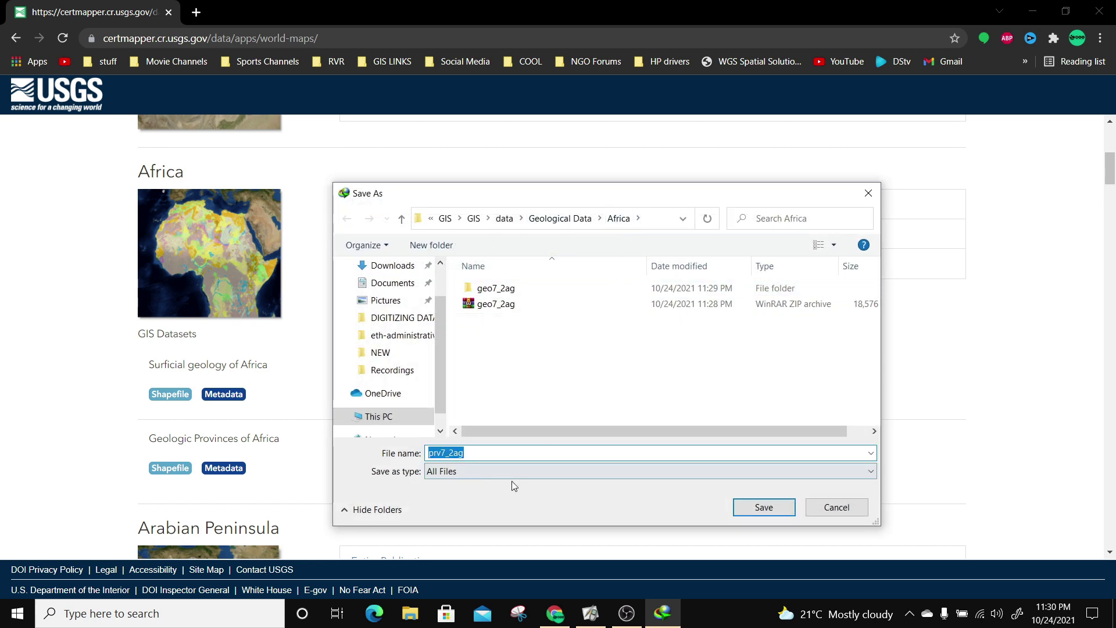
click(759, 513)
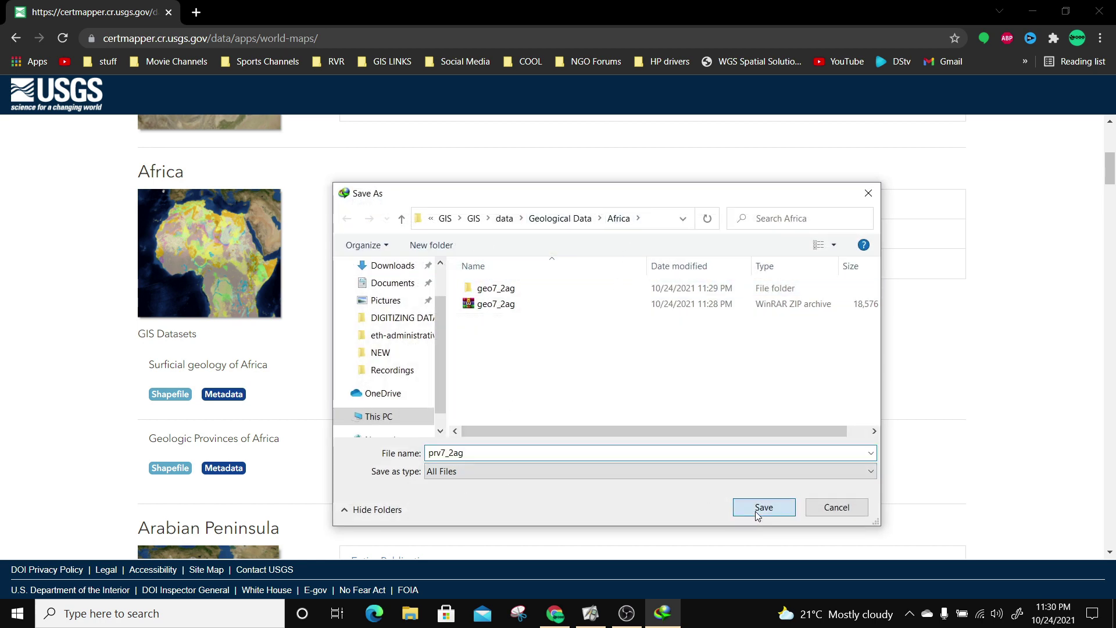
click(550, 370)
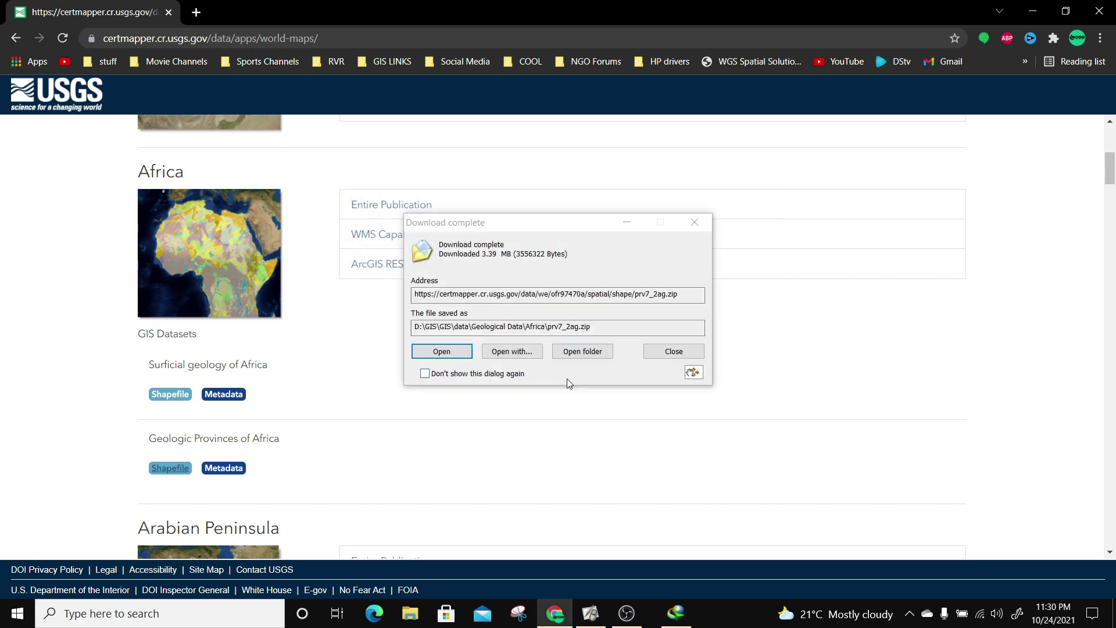
- Open the folder containing the downloaded prv7_2ag archive and extract it to its own prv7_2ag folder
click(585, 355)
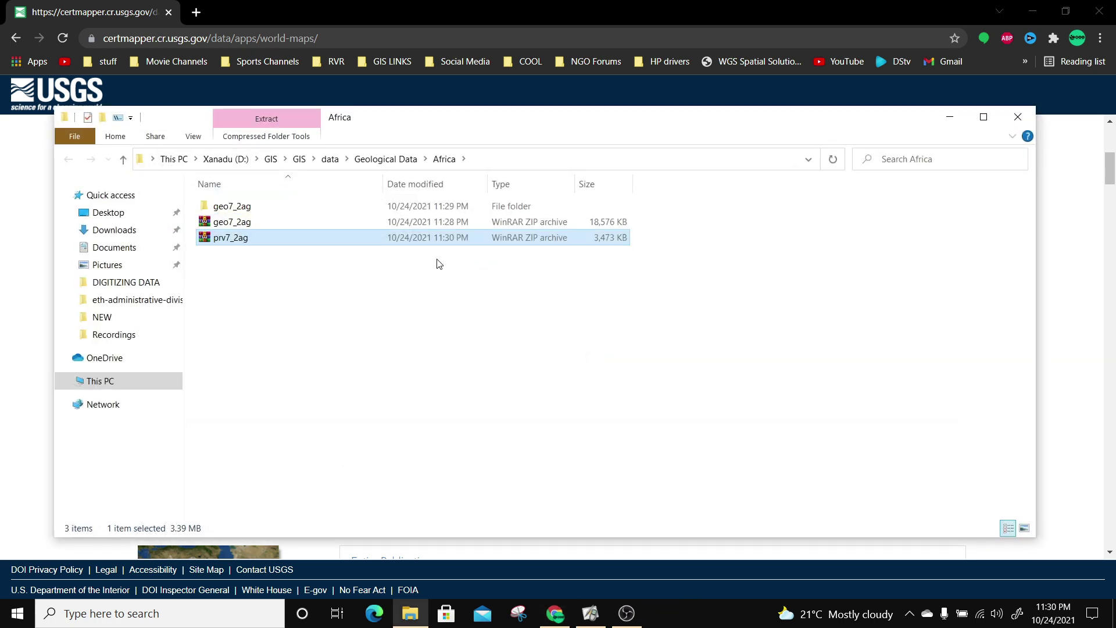
right_click(234, 241)
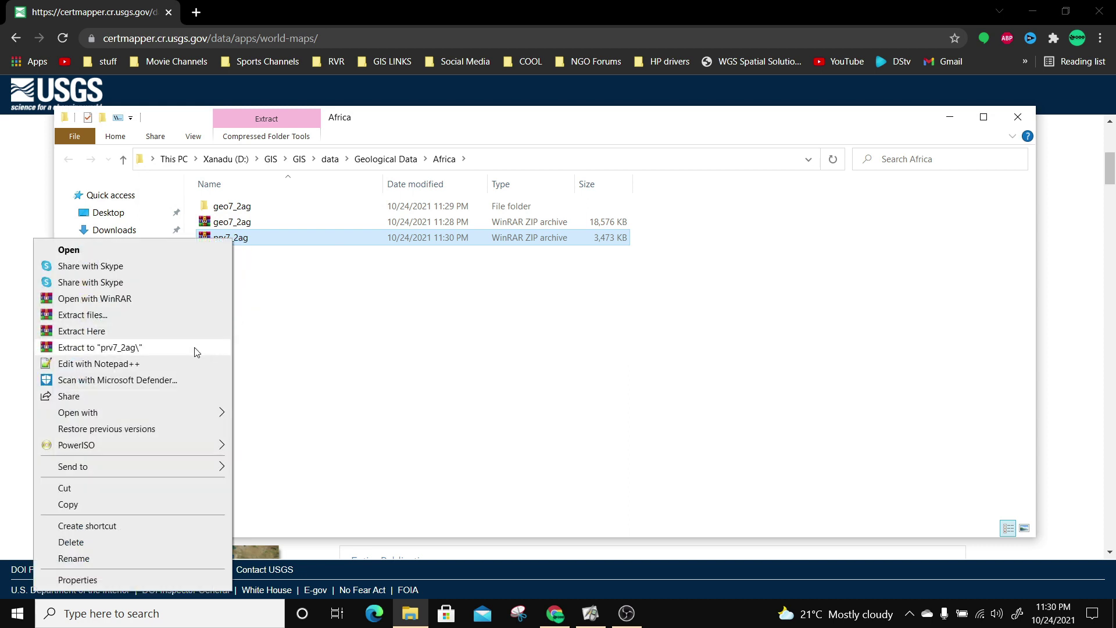
click(199, 347)
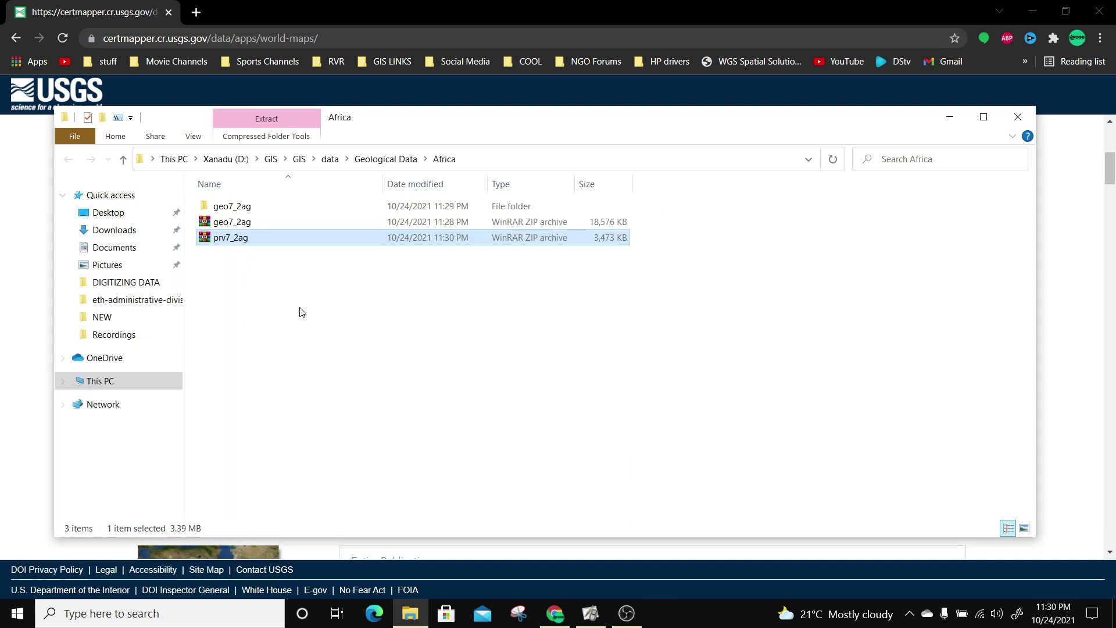
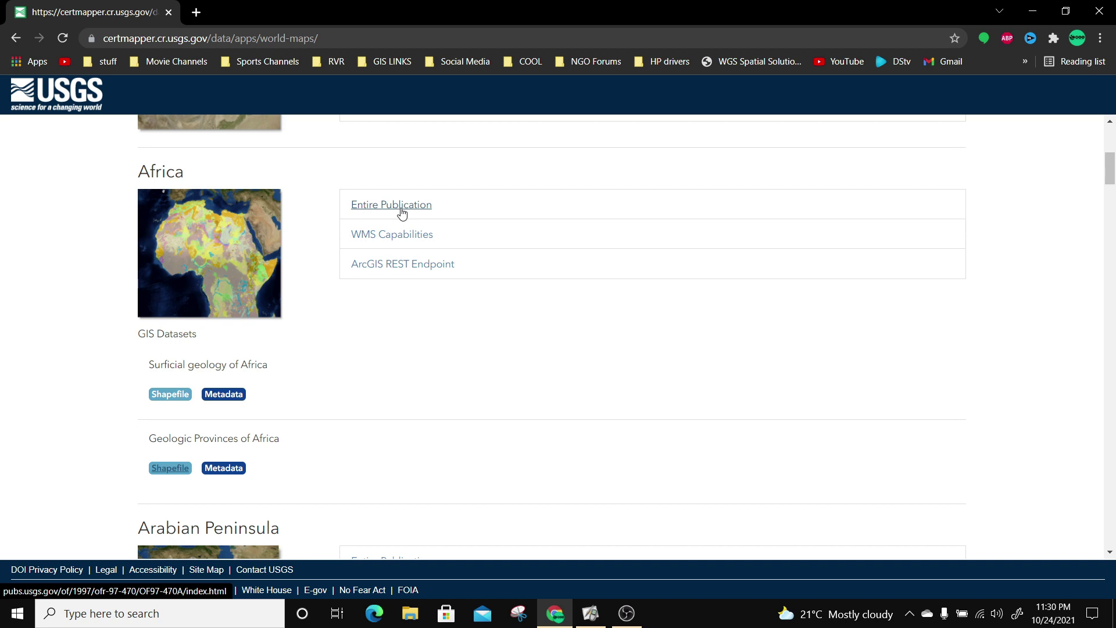
- Open Africa's Entire Publication page, request the full plotter size Sheet 2 PDF and browse to Geological Data's Africa folder for saving
click(405, 209)
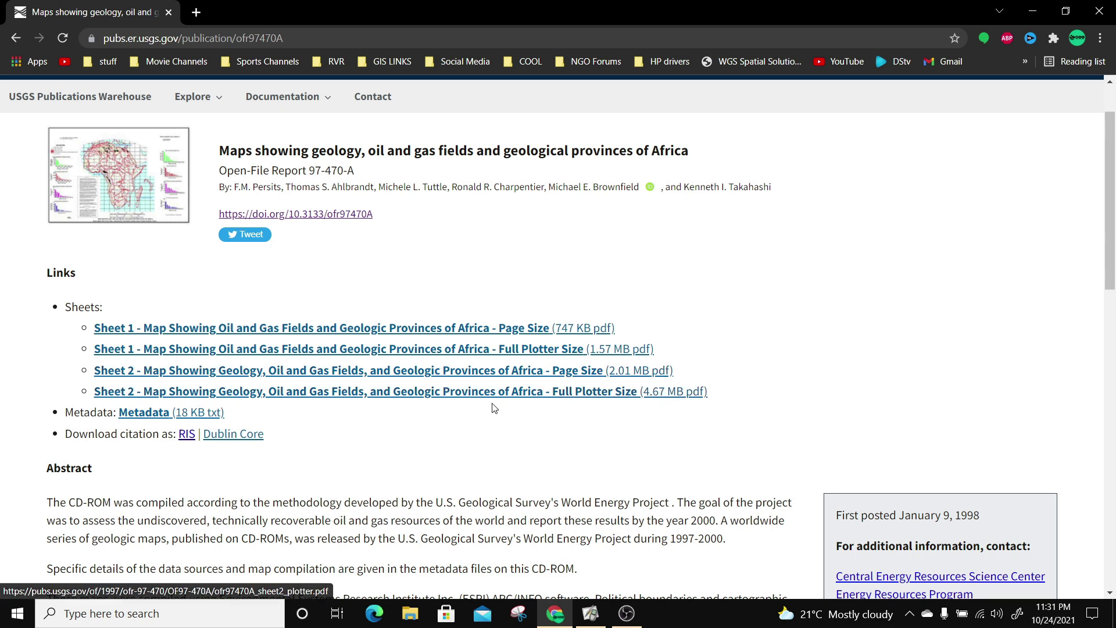
click(413, 387)
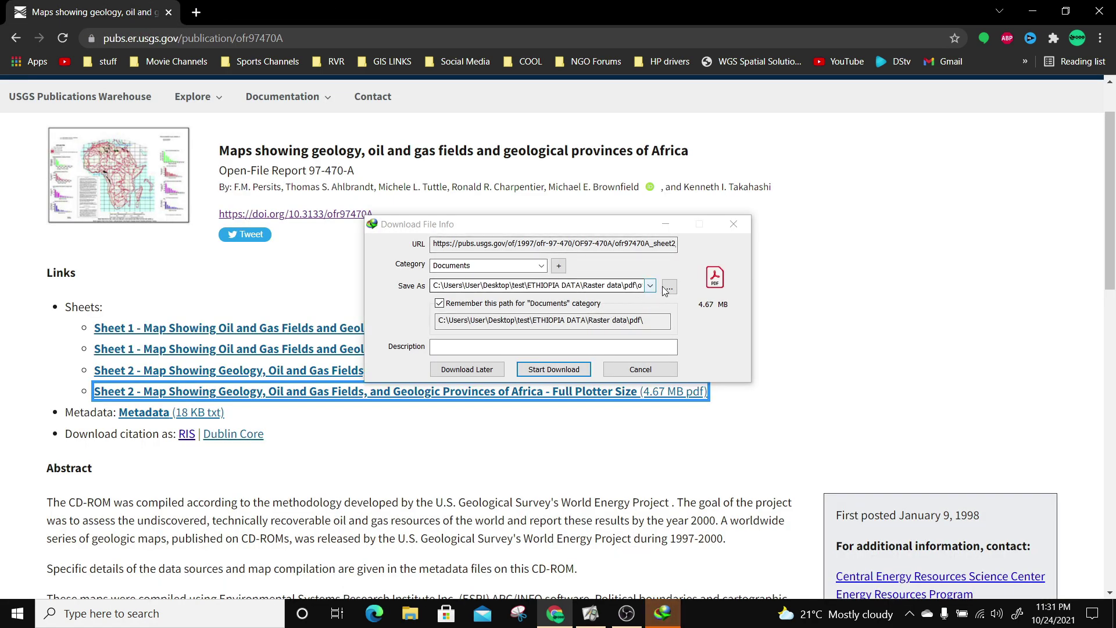
click(669, 287)
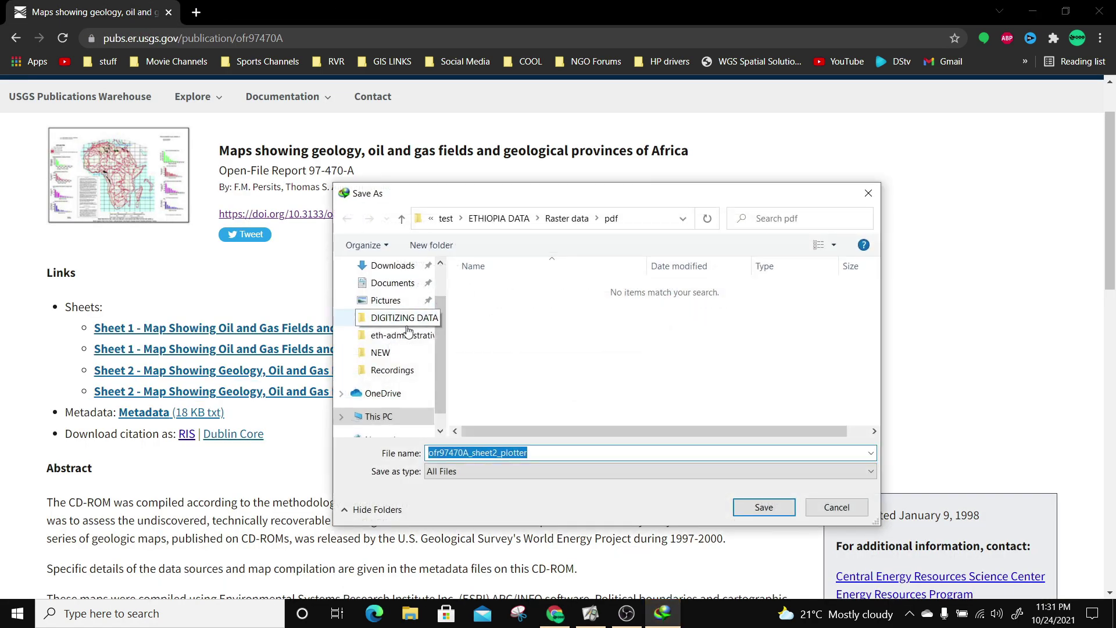
click(381, 416)
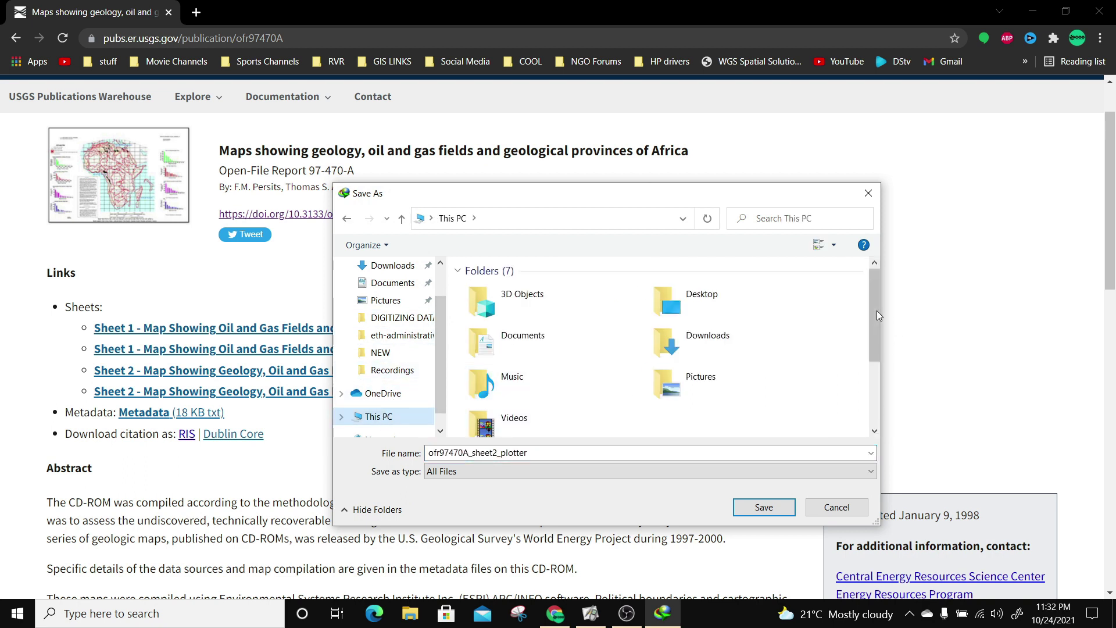
double_click(498, 294)
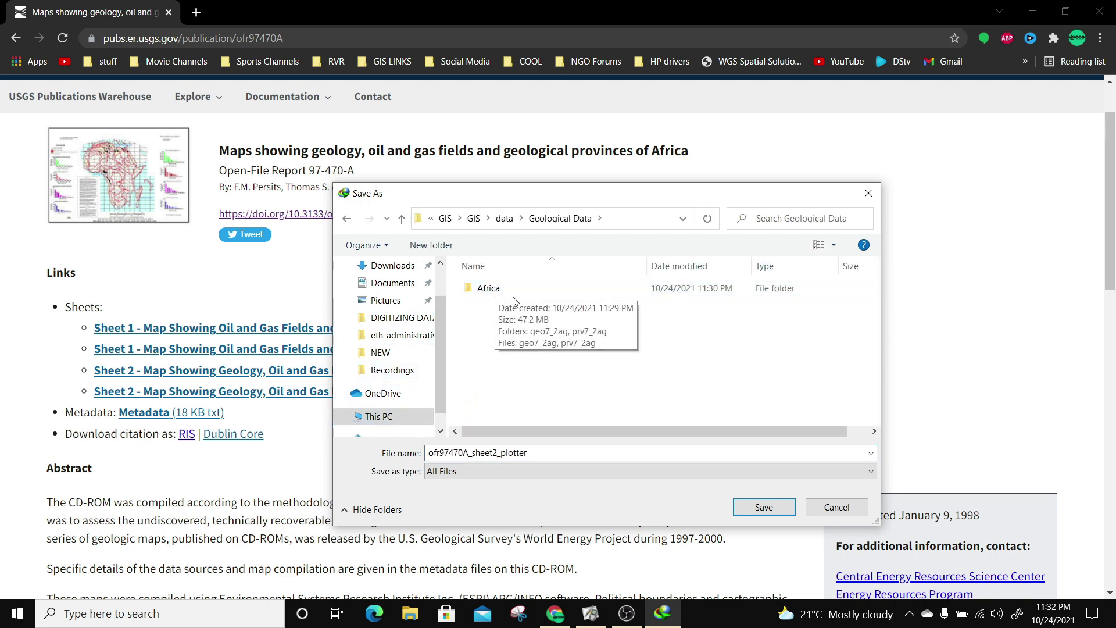
double_click(483, 288)
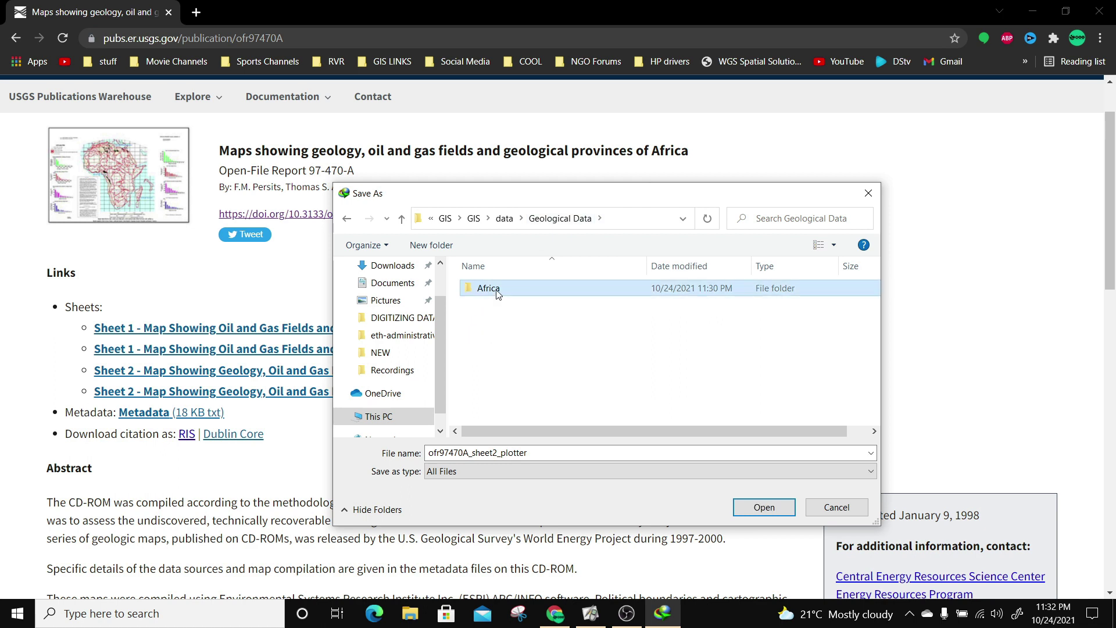
- Create a folder named docs inside Africa and download the ofr97470A_sheet2_plotter PDF into it
right_click(488, 360)
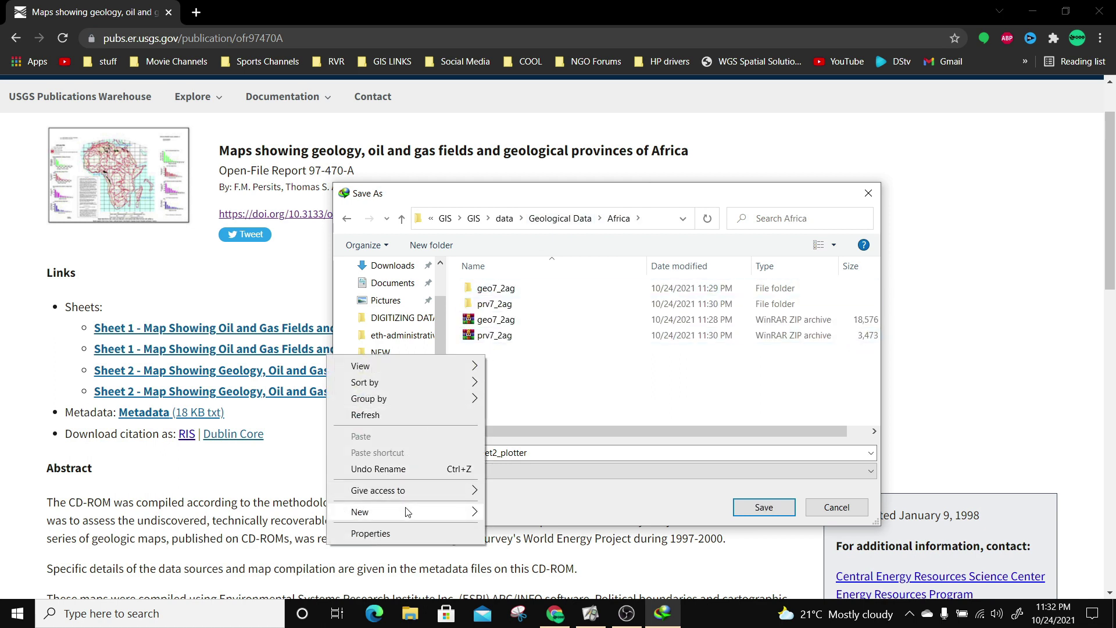
mouse_move(525, 512)
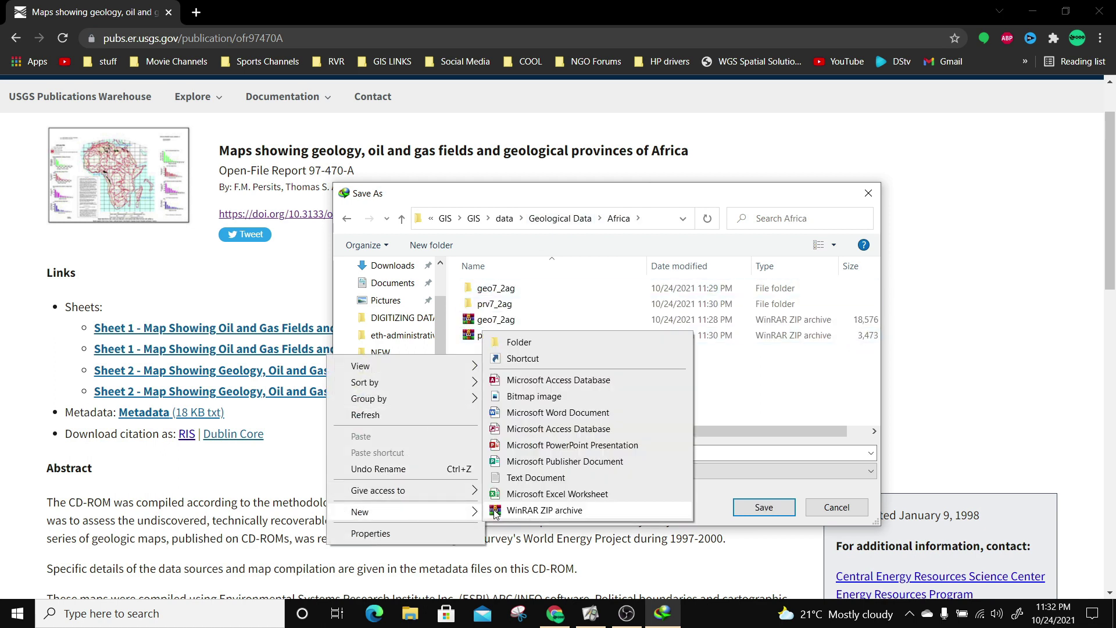
click(529, 344)
text(docs)
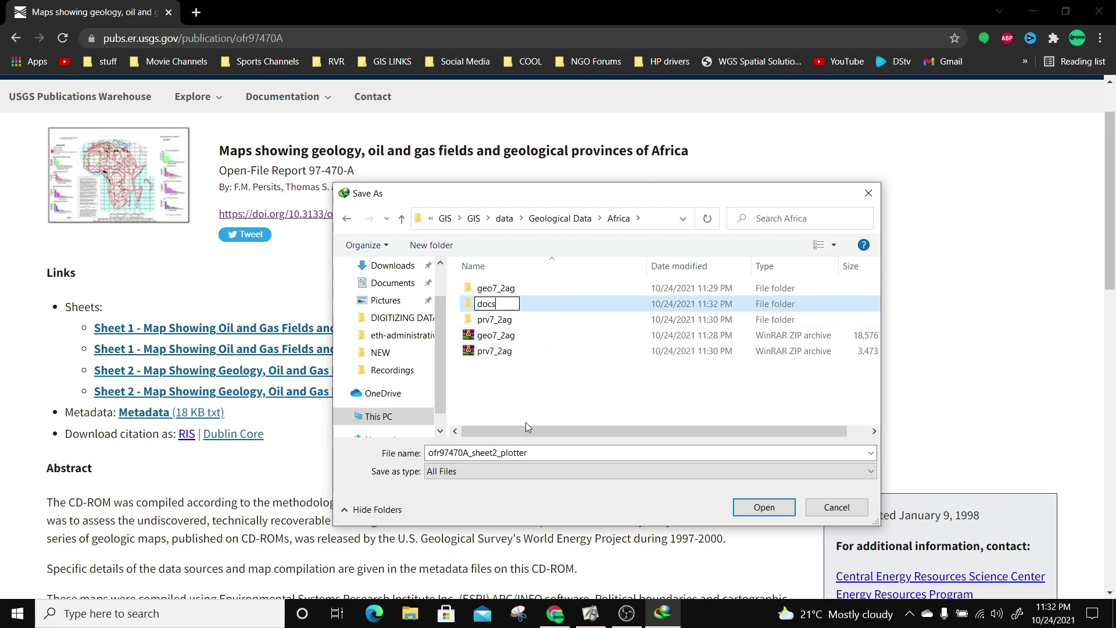
click(525, 407)
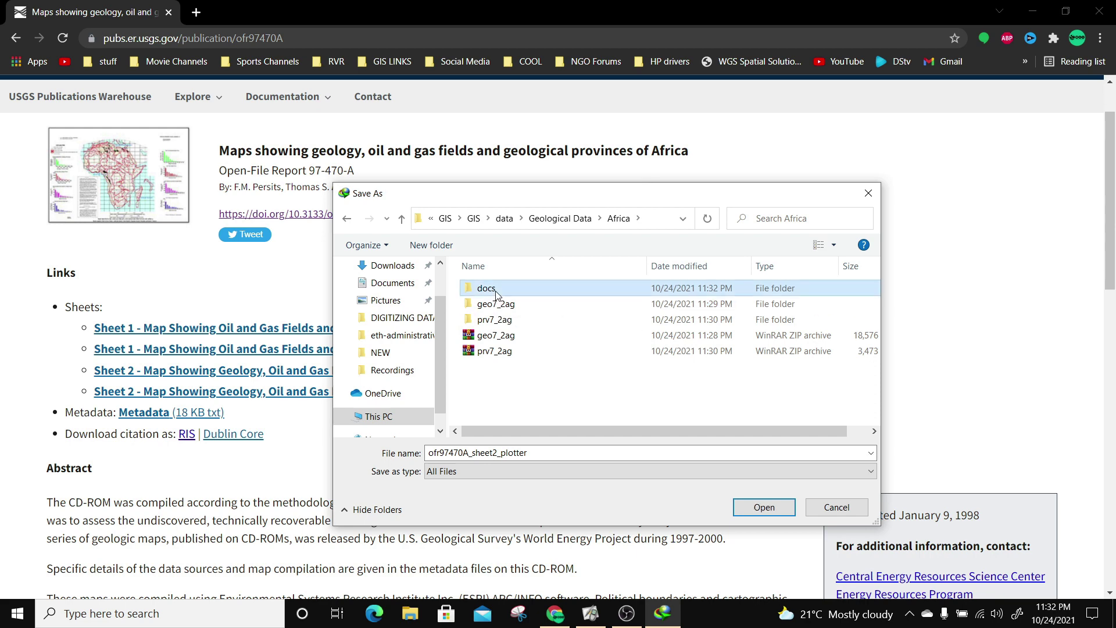
double_click(486, 288)
click(765, 507)
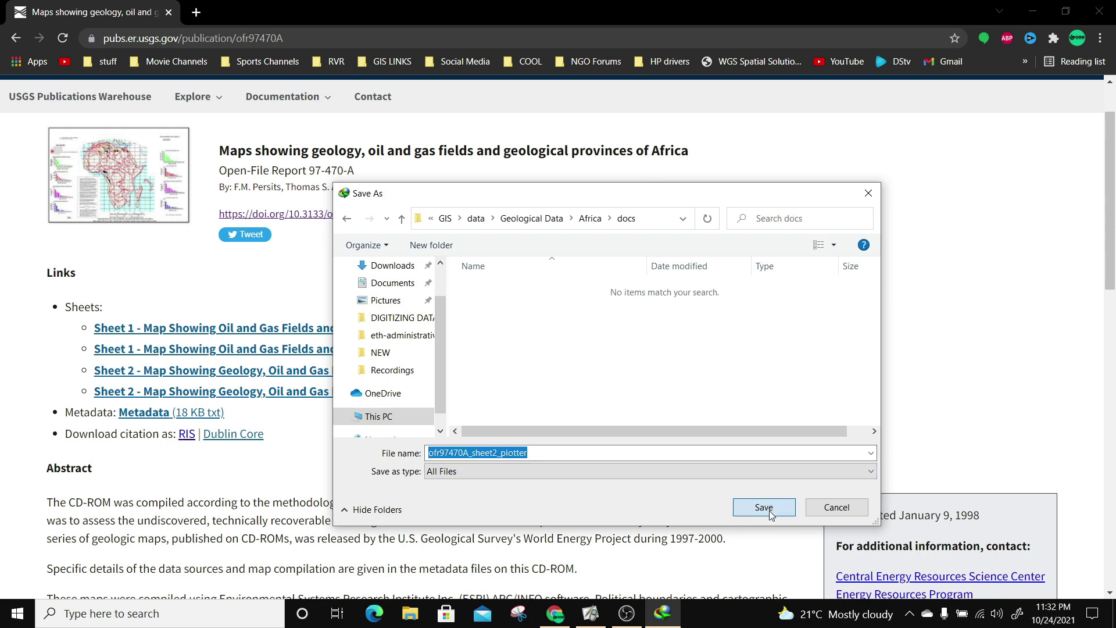
click(555, 370)
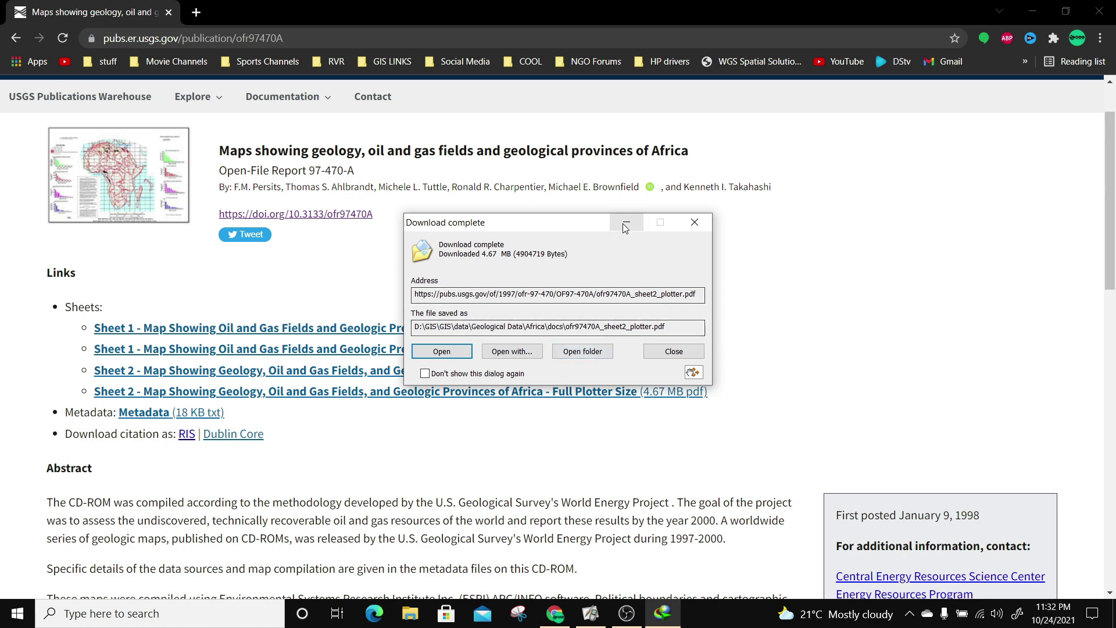
- Open the downloaded ofr97470A_sheet2_plotter map to view it, then return to the publication page and look through its details
click(588, 360)
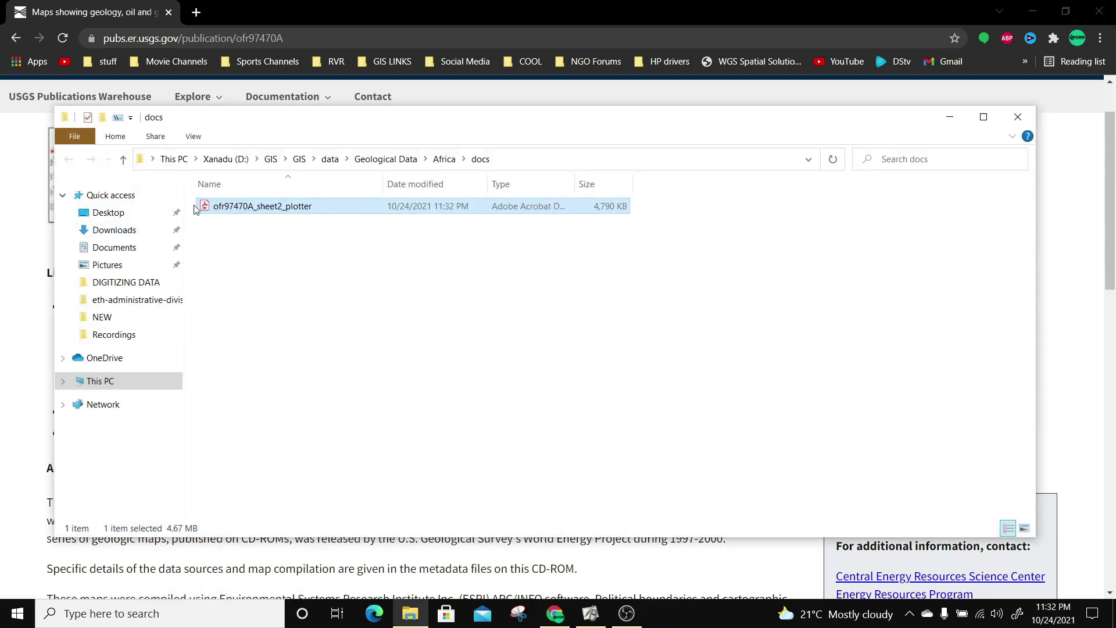
double_click(279, 206)
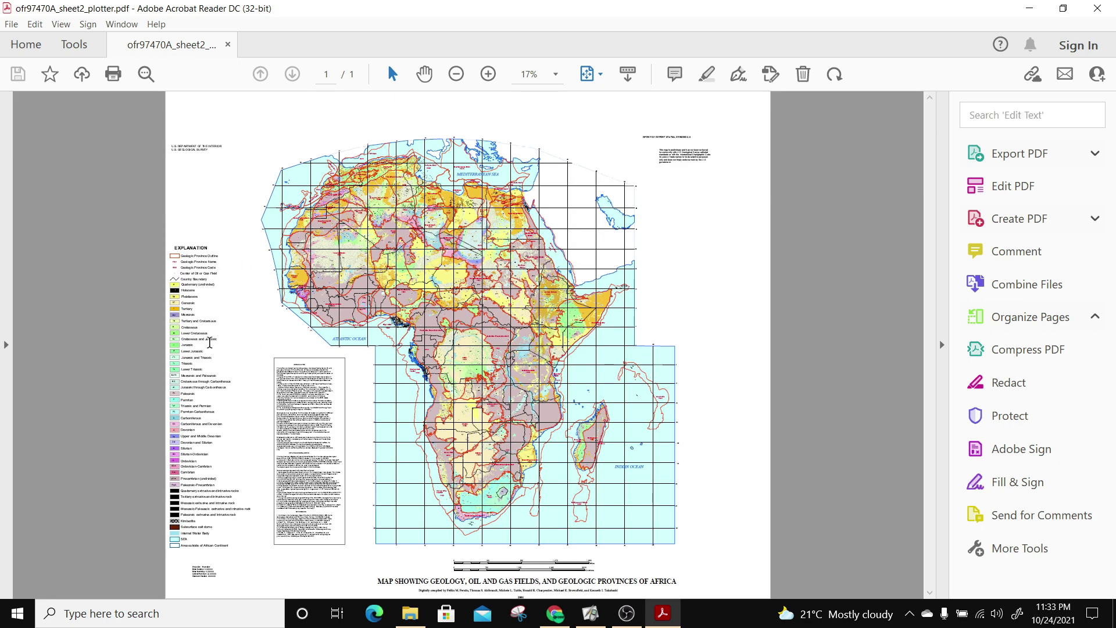
key(alt+Tab)
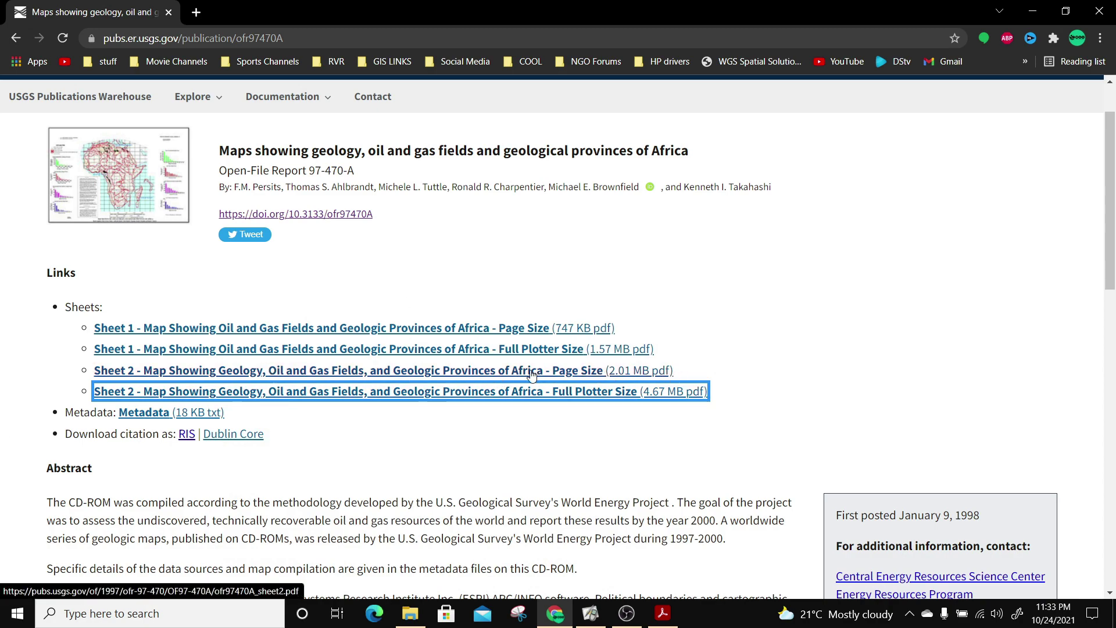
scroll(512, 395, down, 9)
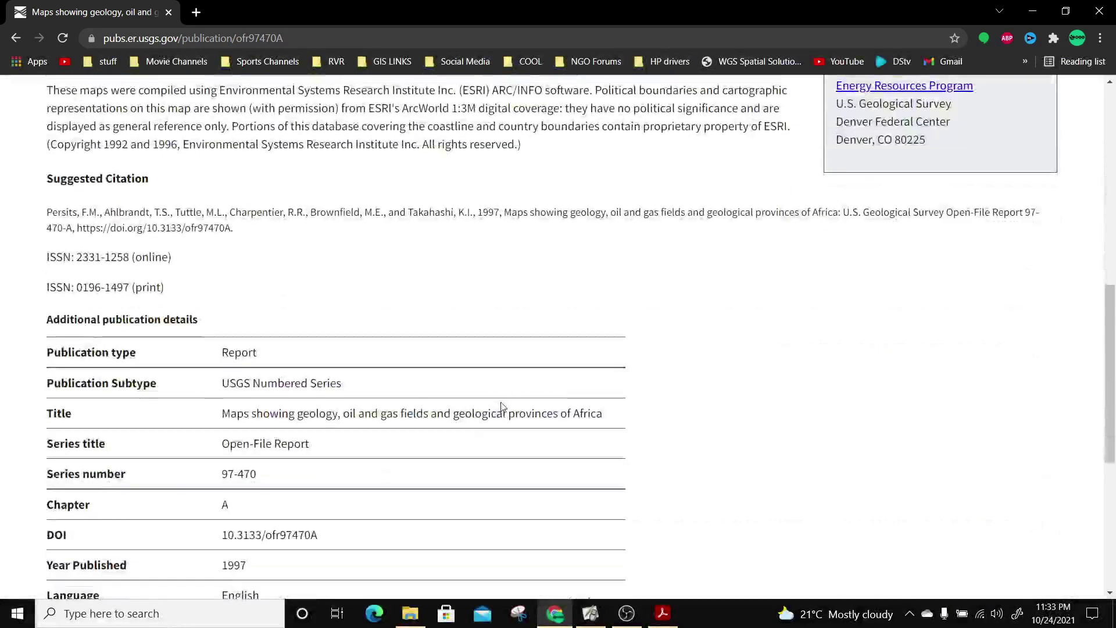
scroll(502, 406, down, 5)
scroll(501, 405, up, 6)
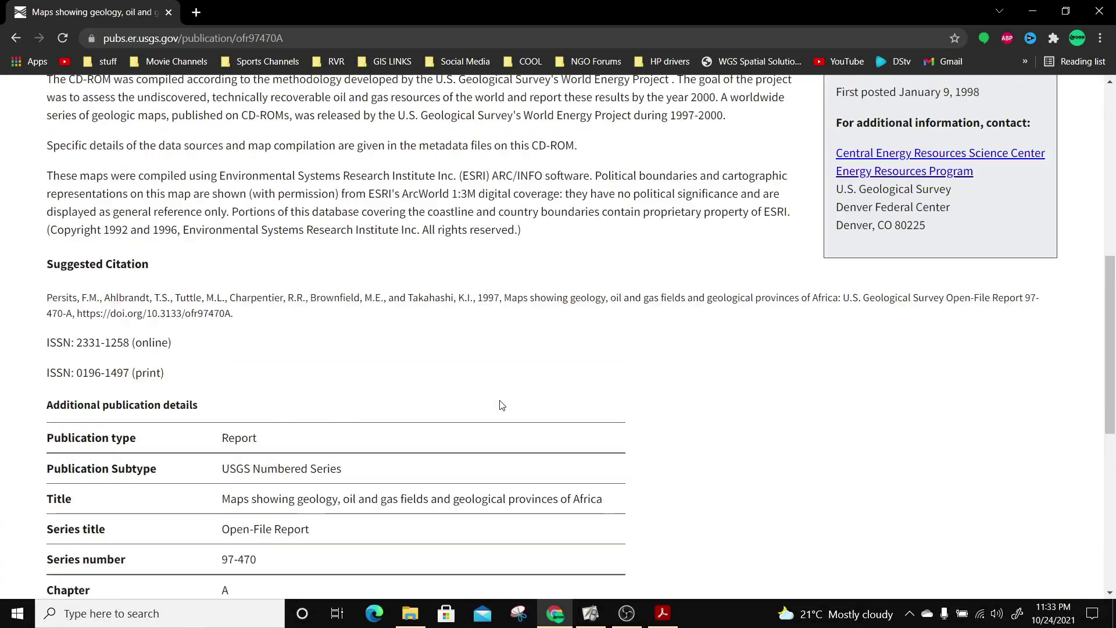
scroll(502, 405, up, 9)
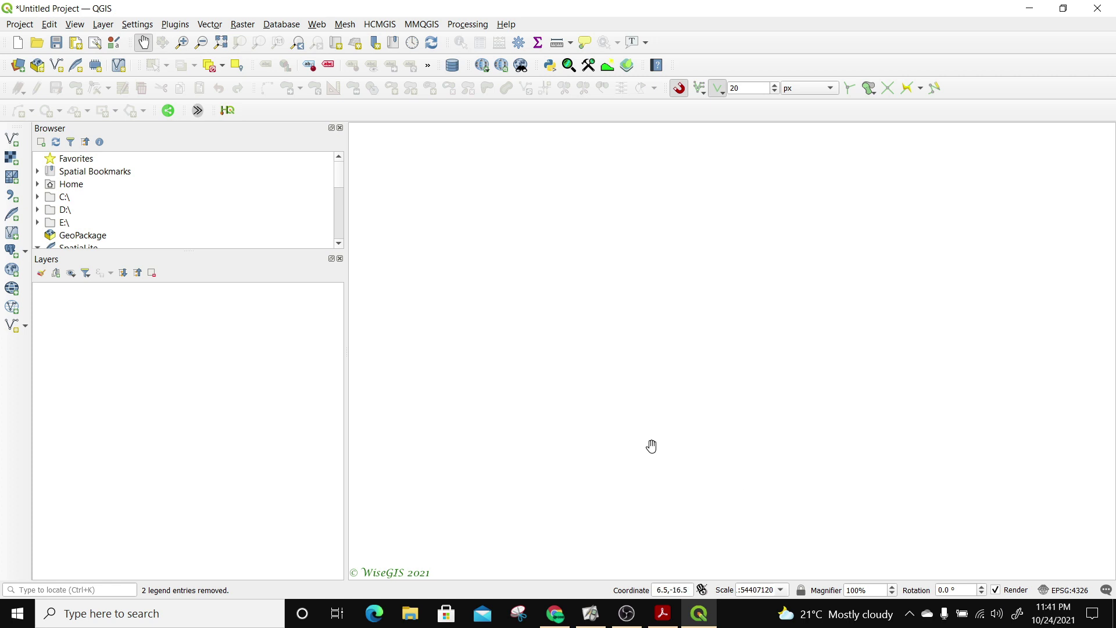
- In QGIS, add the geo7_2ag shapefile from the Africa data's geo7_2ag folder as a vector layer
click(103, 24)
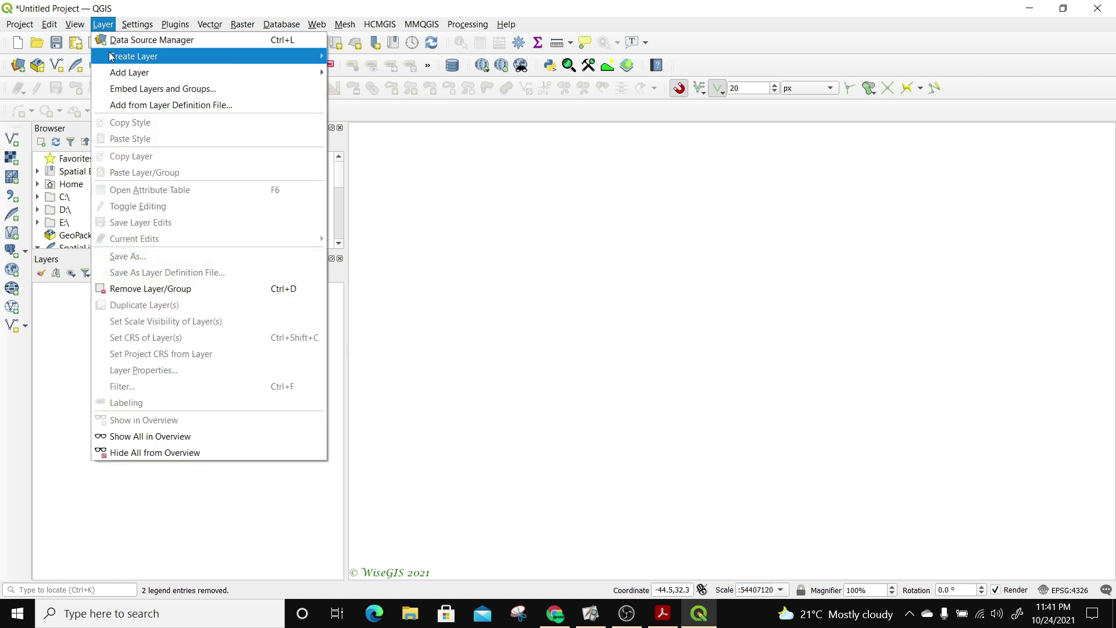
mouse_move(233, 72)
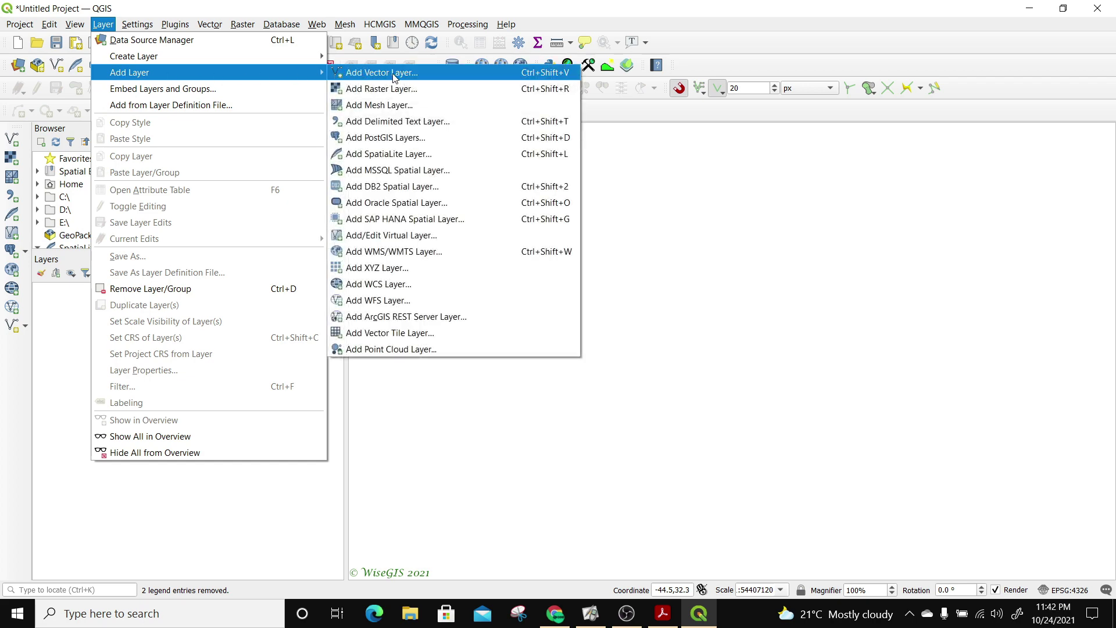
click(395, 73)
click(965, 150)
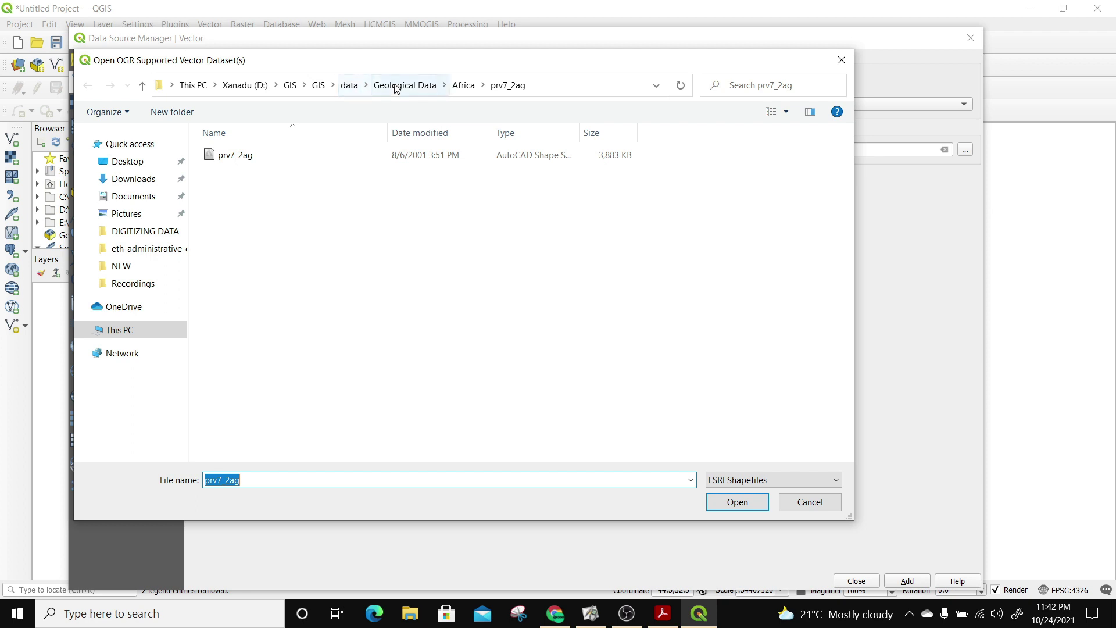
click(395, 86)
double_click(256, 158)
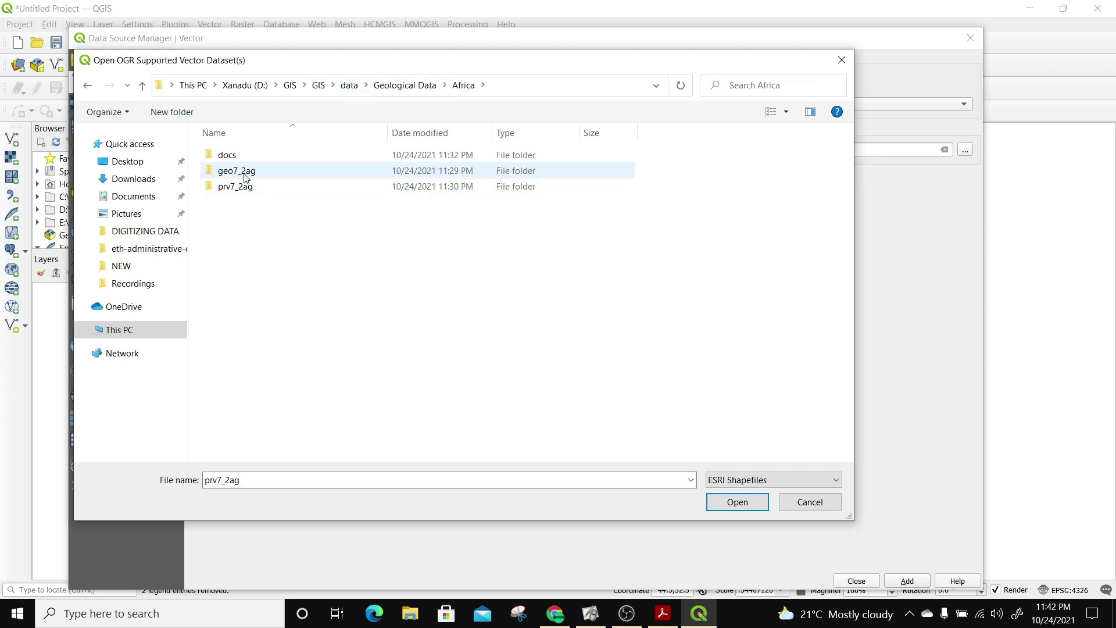
double_click(244, 172)
click(276, 156)
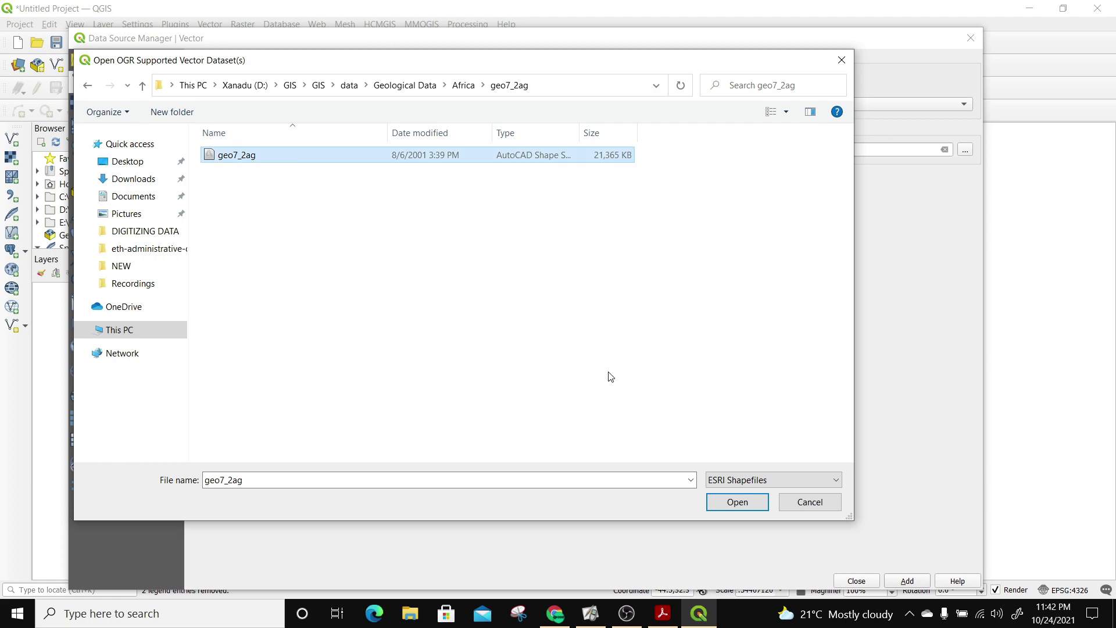
click(721, 499)
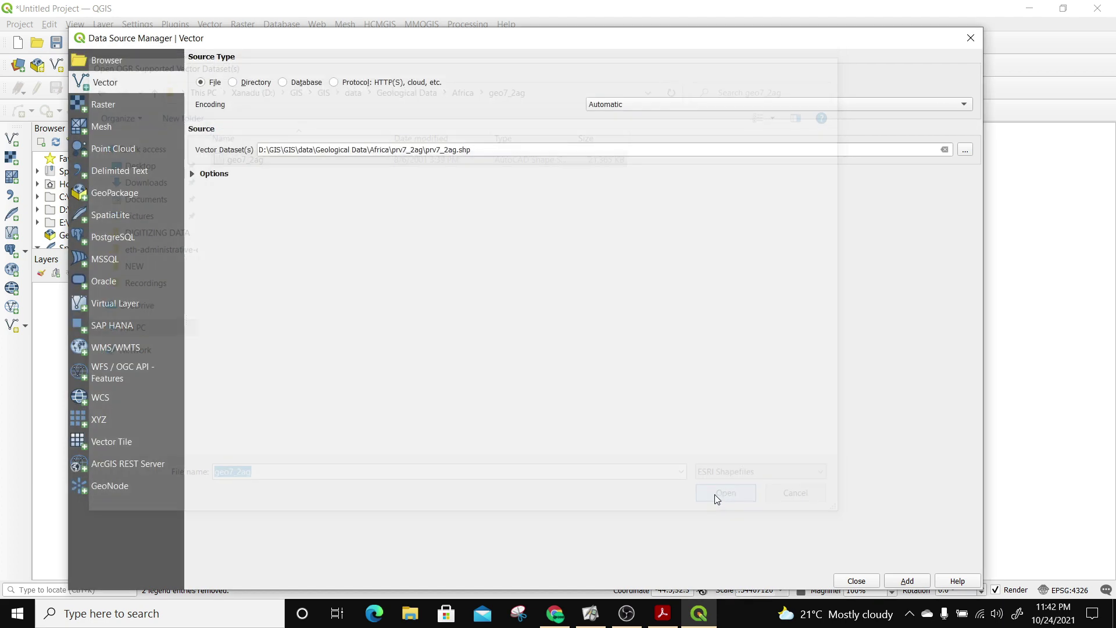
click(905, 581)
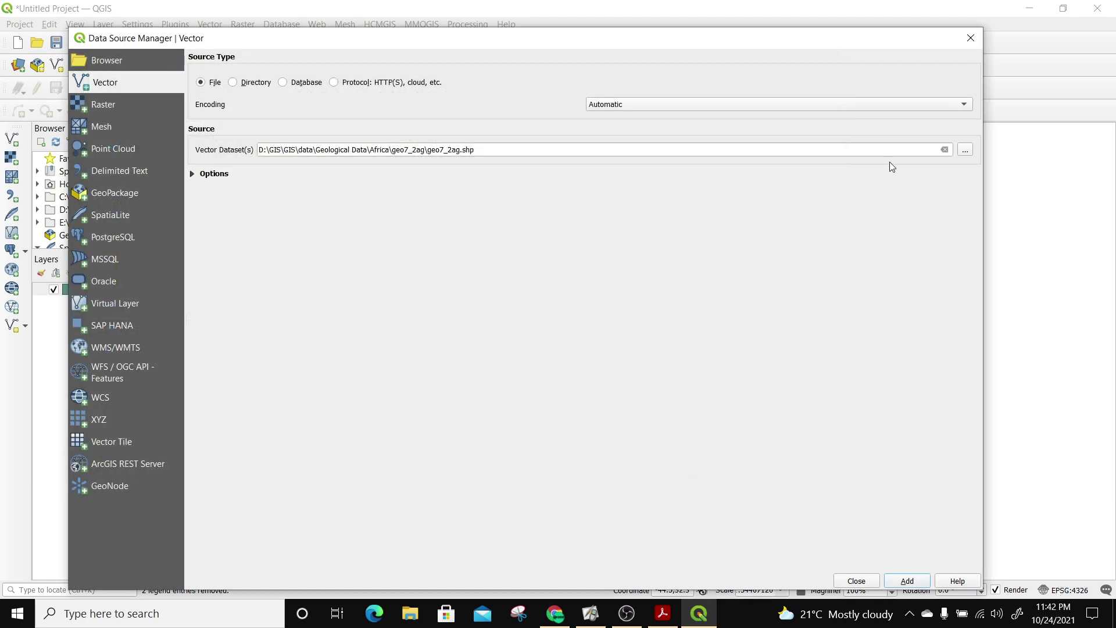
- Add the prv7_2ag shapefile from Africa's prv7_2ag folder as a vector layer and place it below geo7_2ag
click(965, 151)
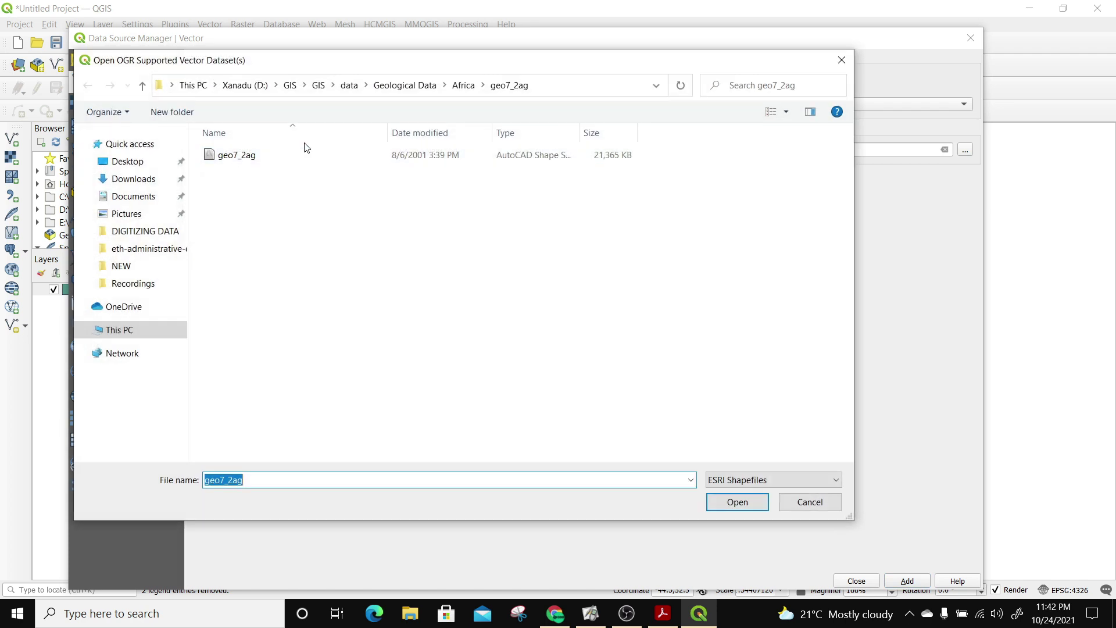
click(463, 85)
click(251, 188)
double_click(251, 188)
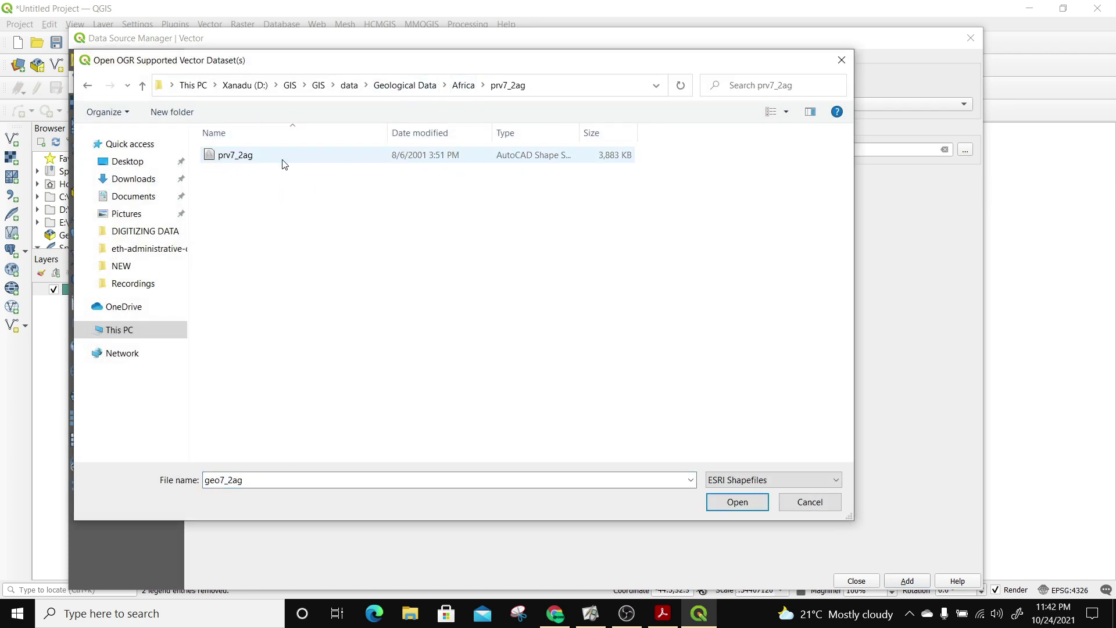
click(737, 502)
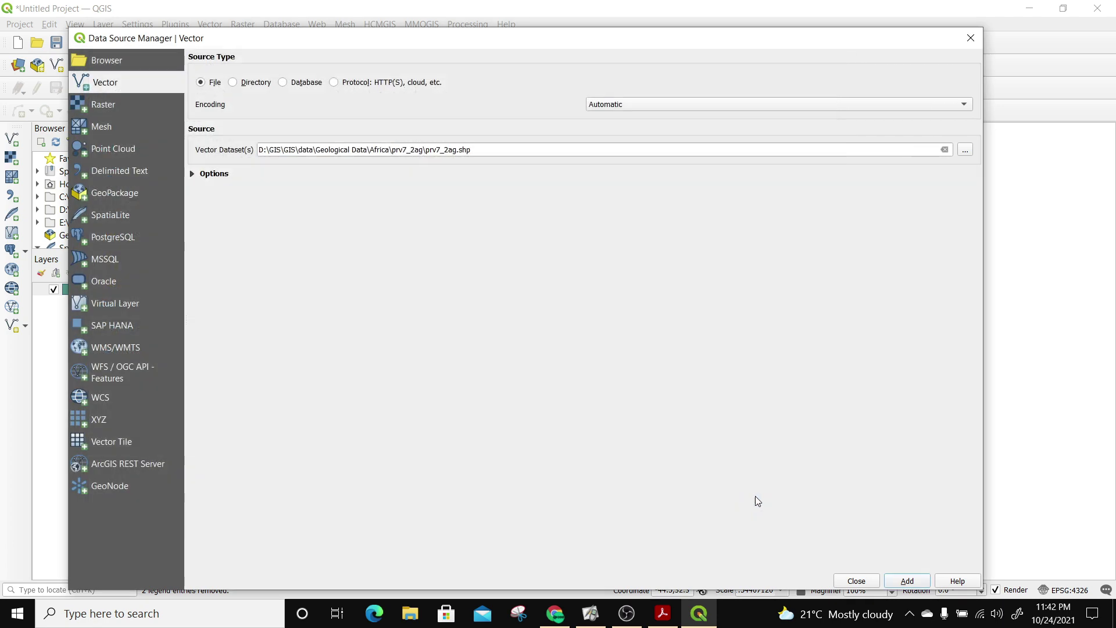
click(906, 580)
click(866, 582)
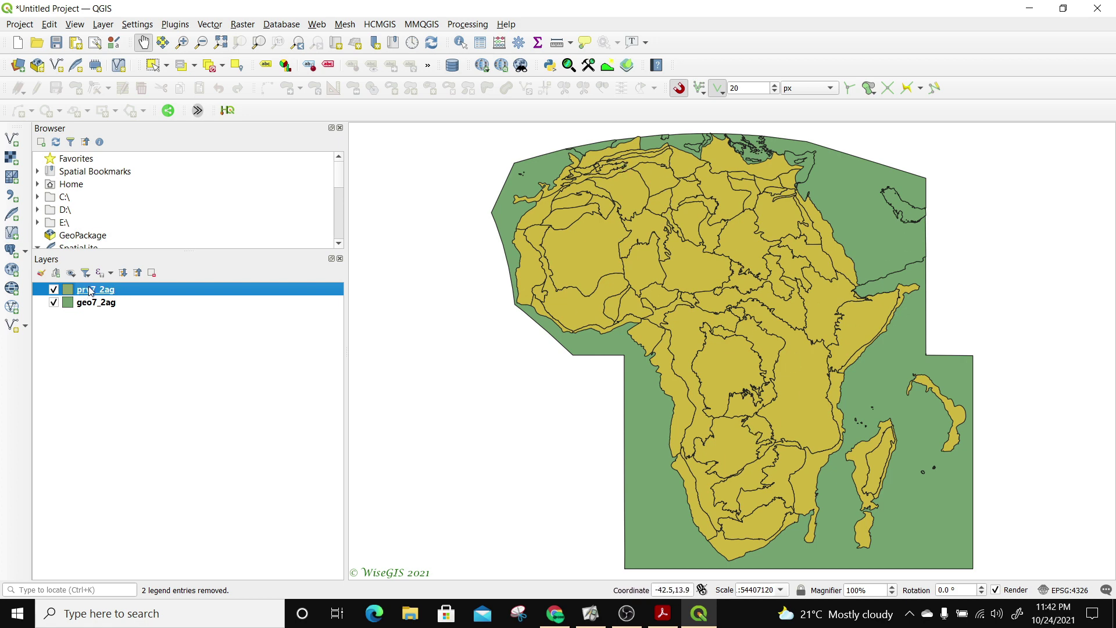
drag(90, 291, 86, 322)
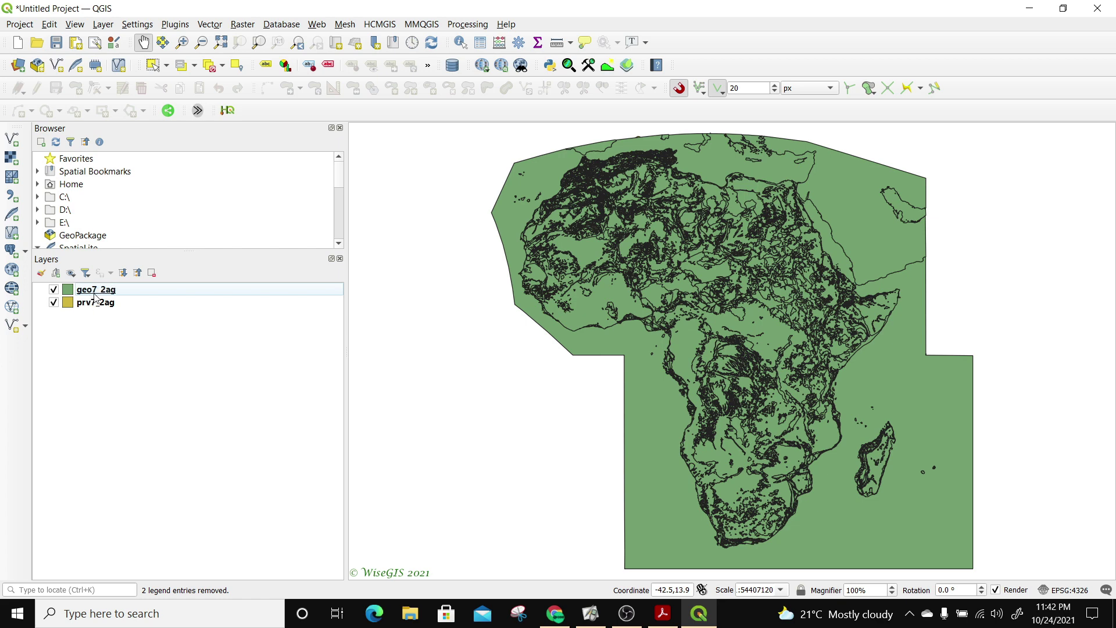
- Look through the geo7_2ag layer's attribute table, especially the geology codes in the GLG field
click(95, 294)
right_click(95, 290)
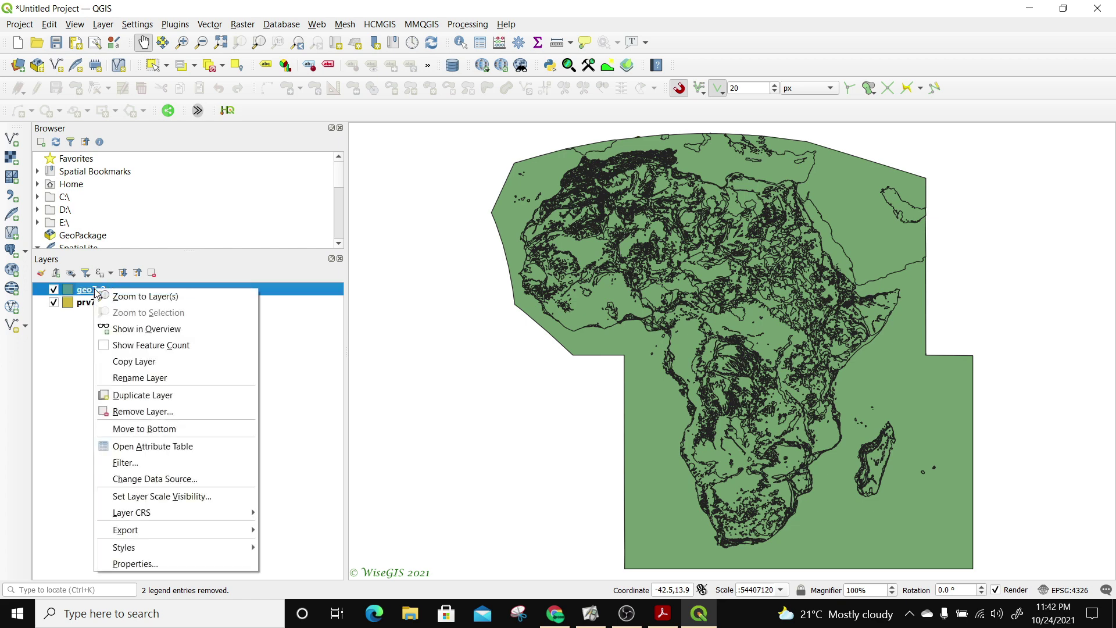
click(147, 447)
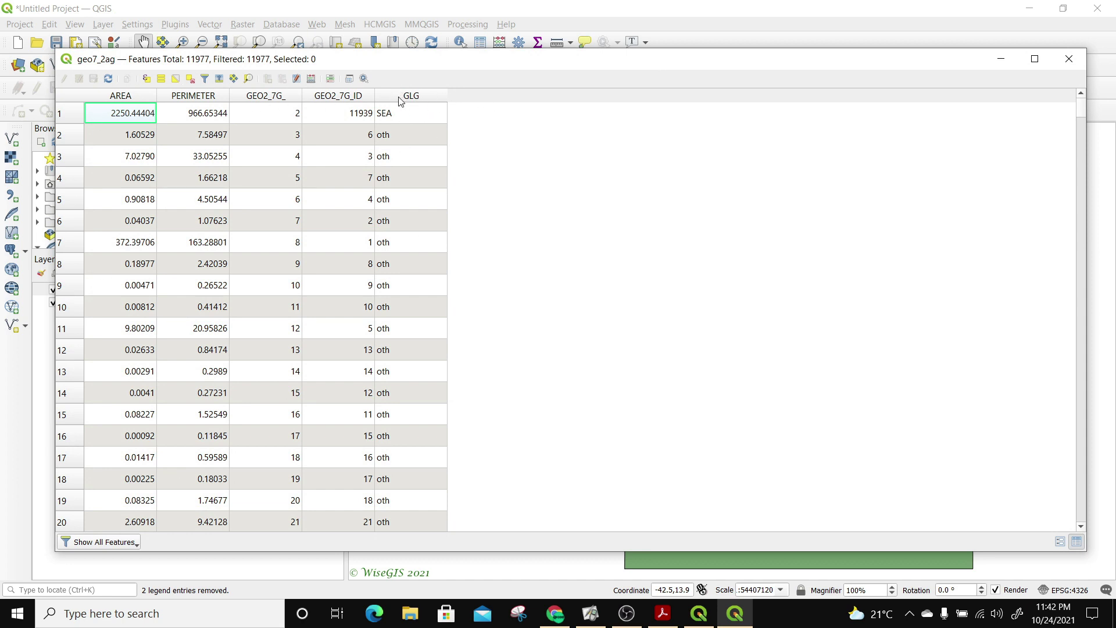
scroll(425, 205, down, 20)
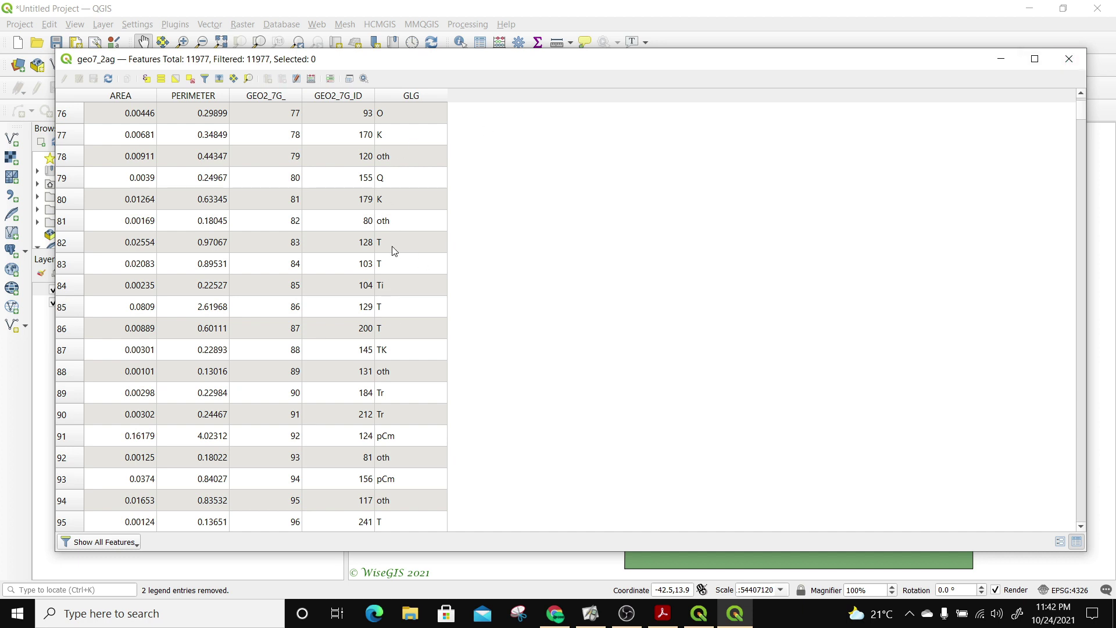
scroll(385, 308, down, 4)
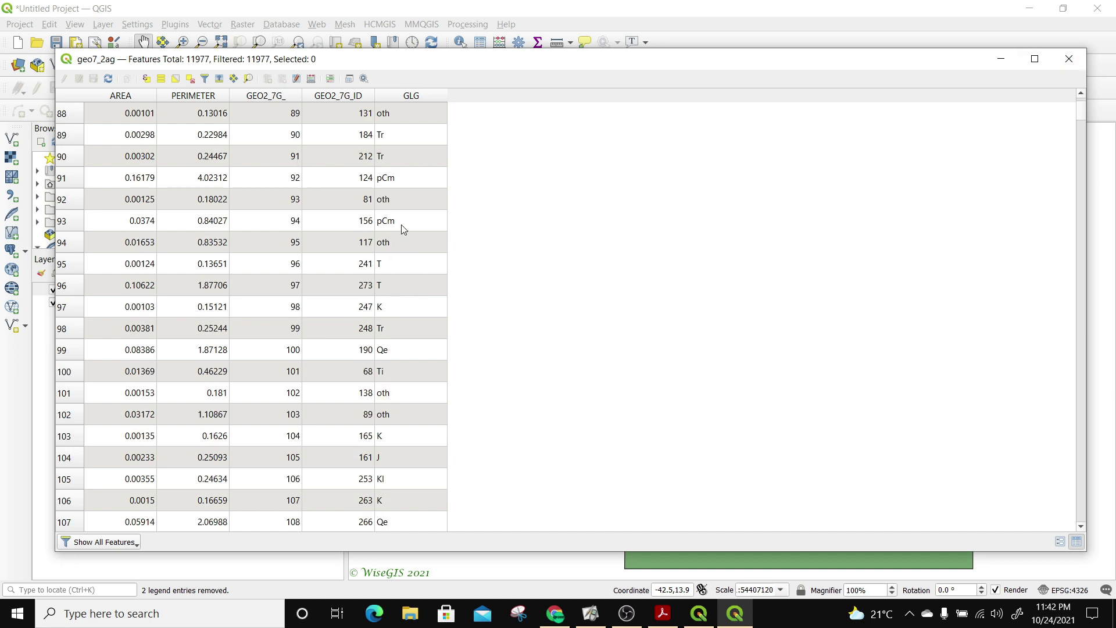
click(1068, 59)
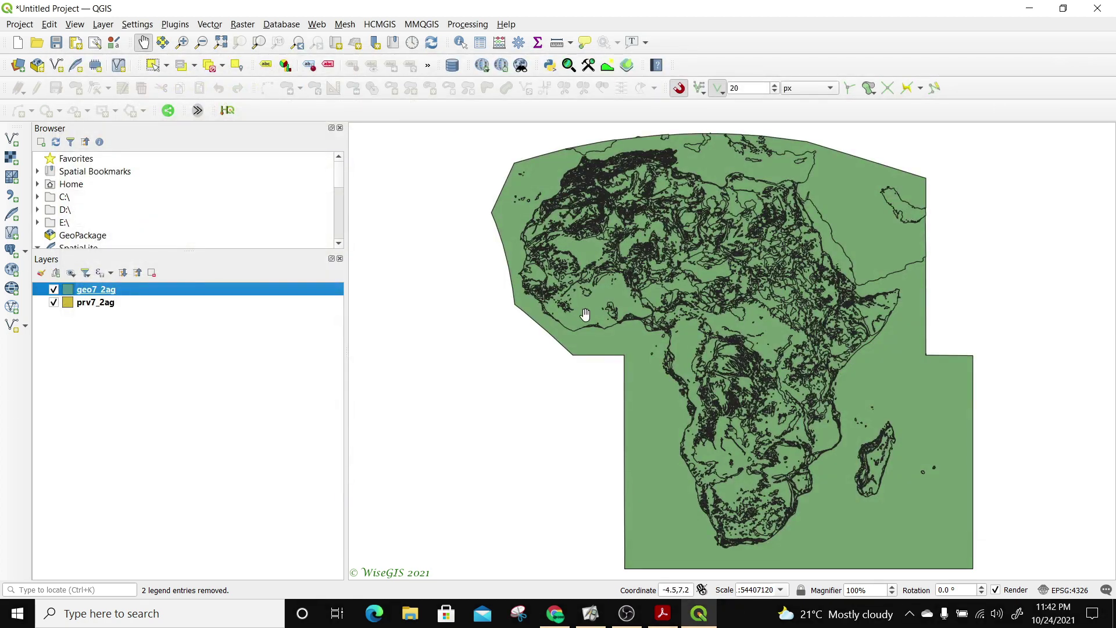
- Examine the fields and province records in the prv7_2ag layer's attribute table
click(87, 303)
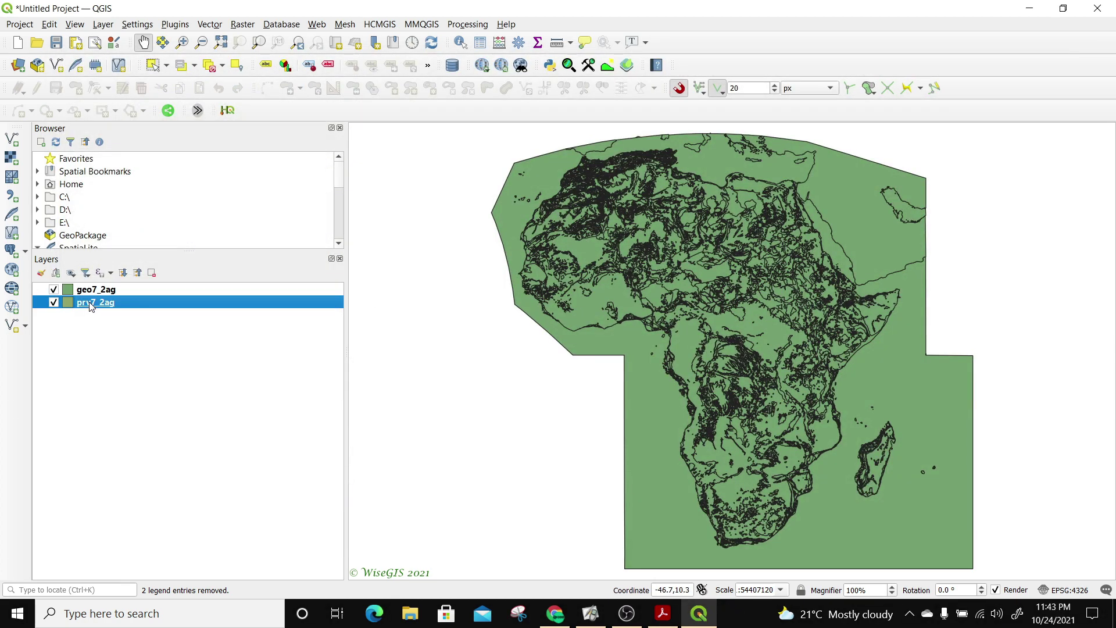
right_click(87, 305)
click(139, 459)
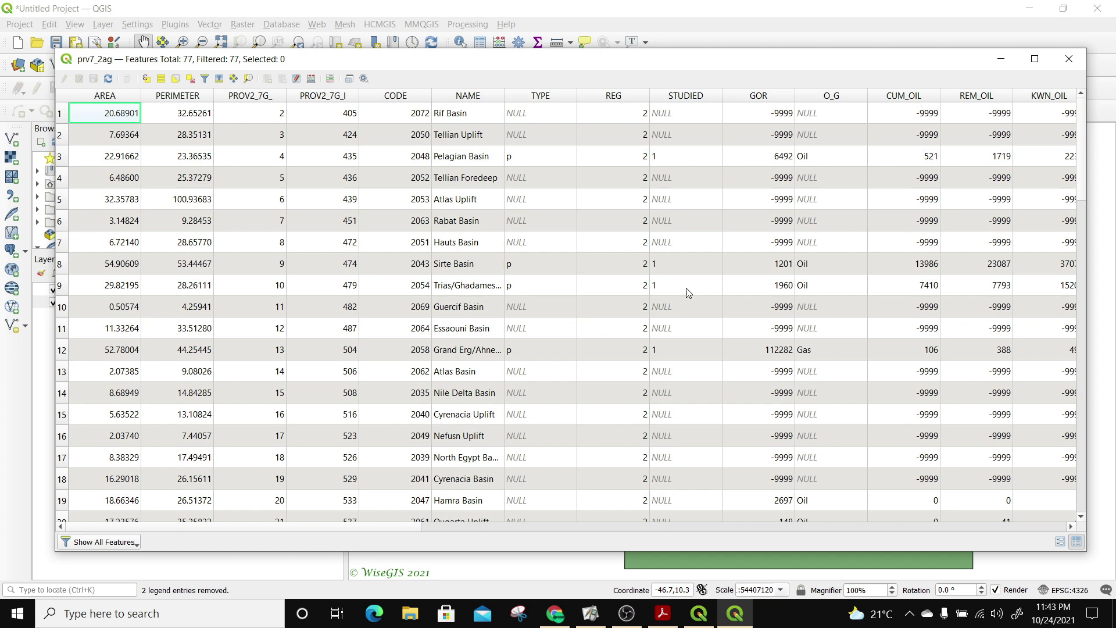
click(1069, 59)
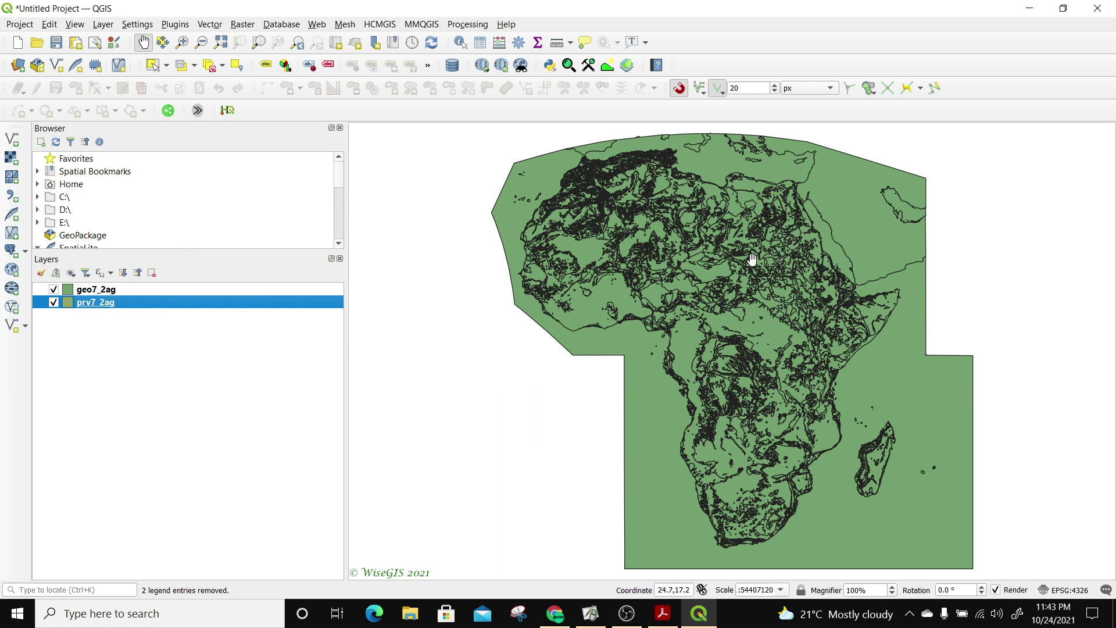
- Recheck the geo7_2ag attribute table for the field that holds the geology classes
right_click(81, 294)
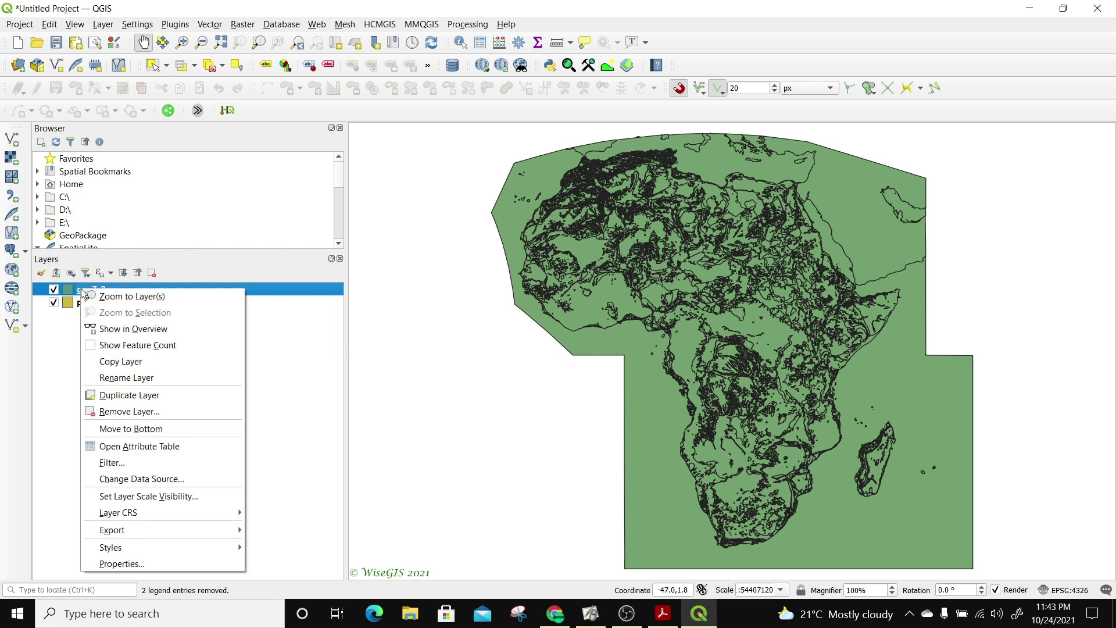
click(126, 453)
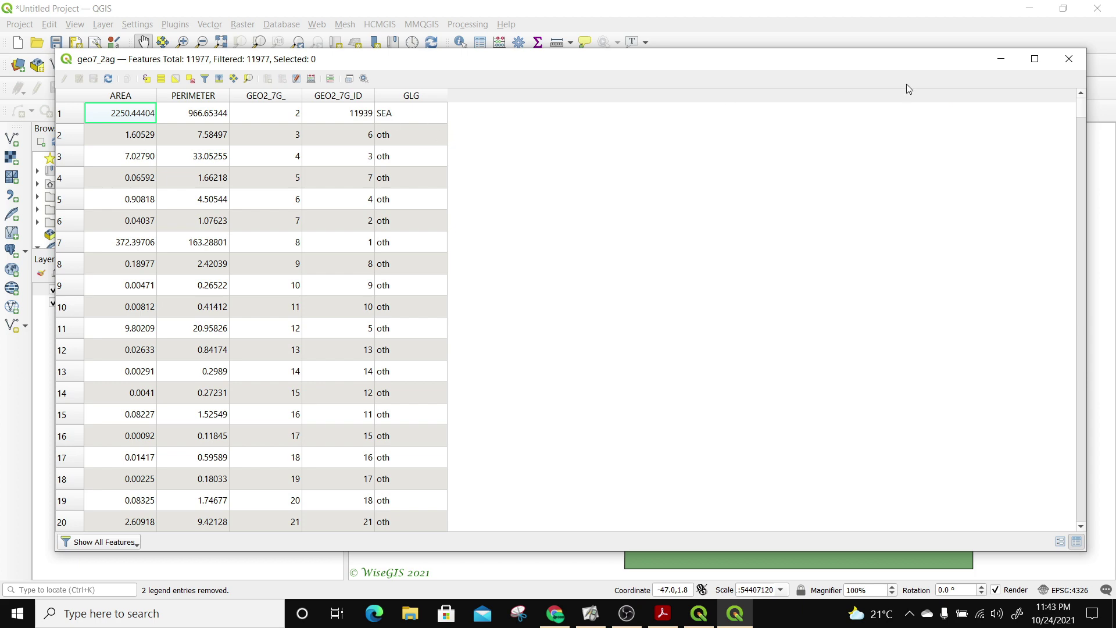
click(1069, 61)
- Set the geo7_2ag layer's symbology to Categorized on the GLG field with random colors and classify its values
right_click(111, 297)
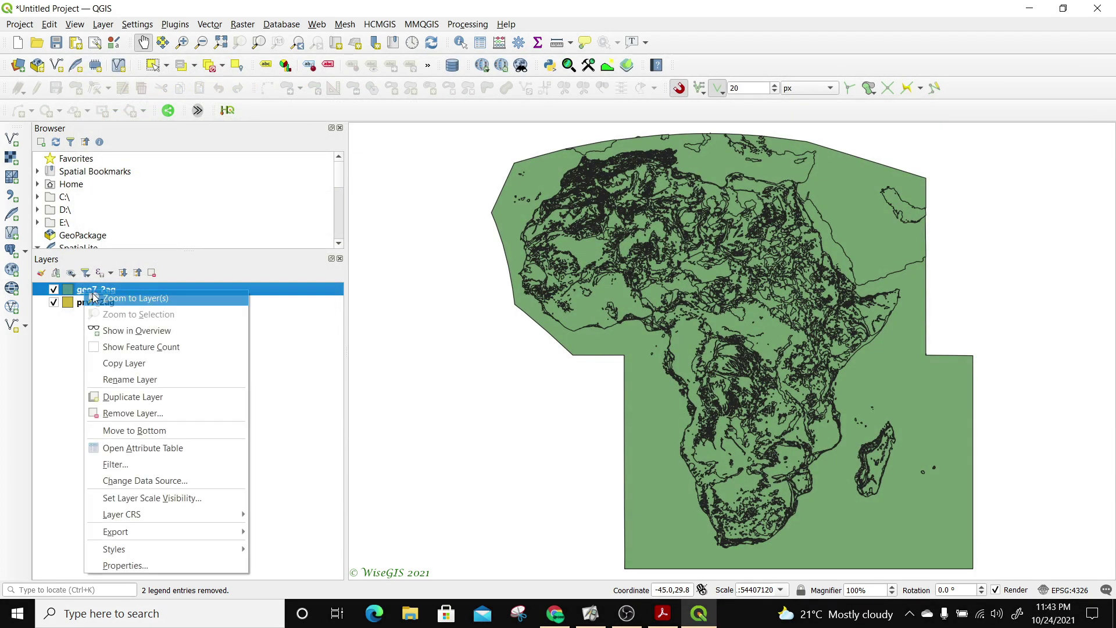
click(134, 572)
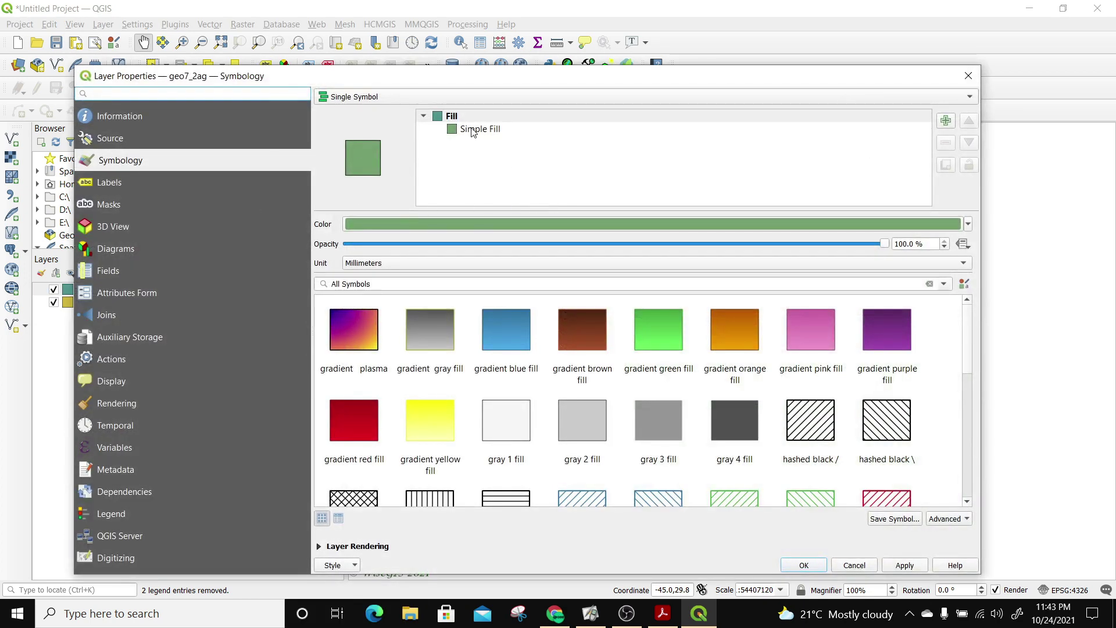
click(932, 96)
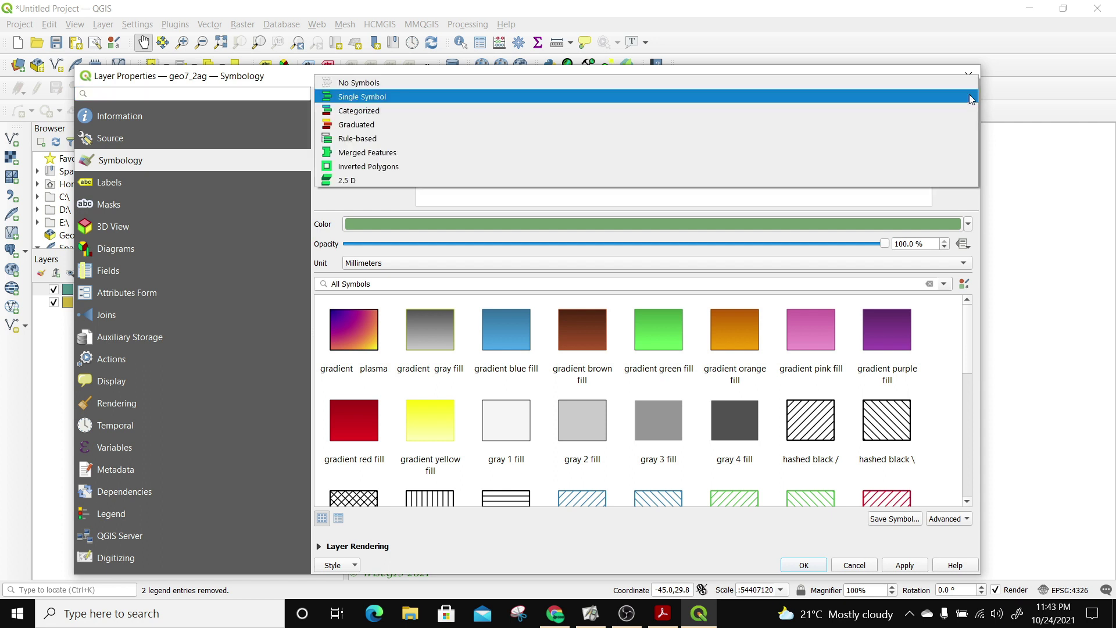
click(349, 111)
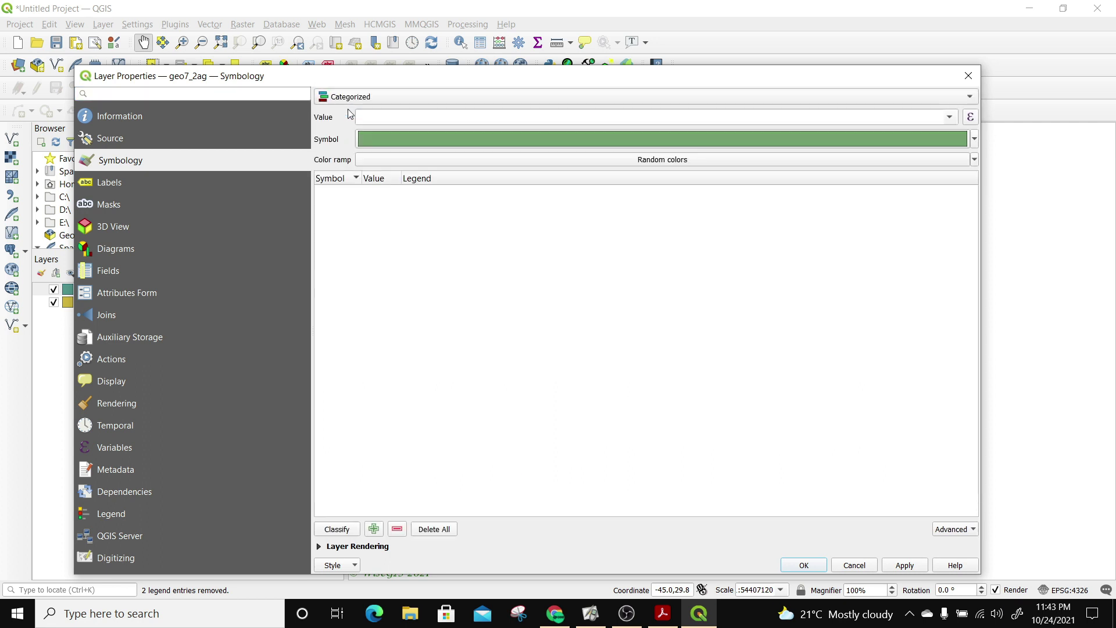
click(720, 120)
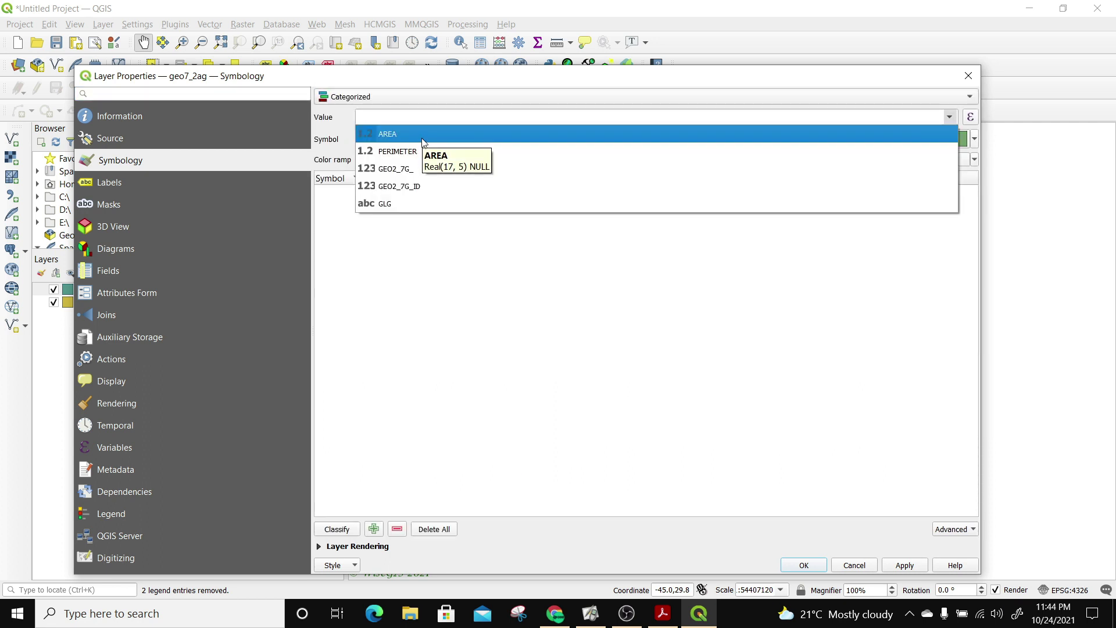
click(391, 204)
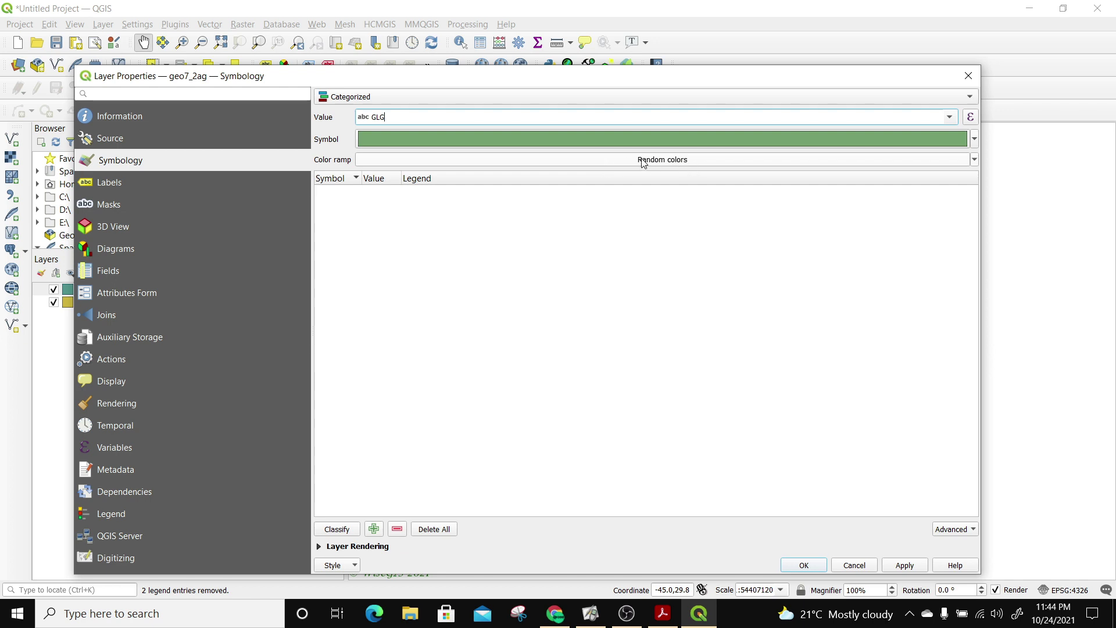
click(330, 532)
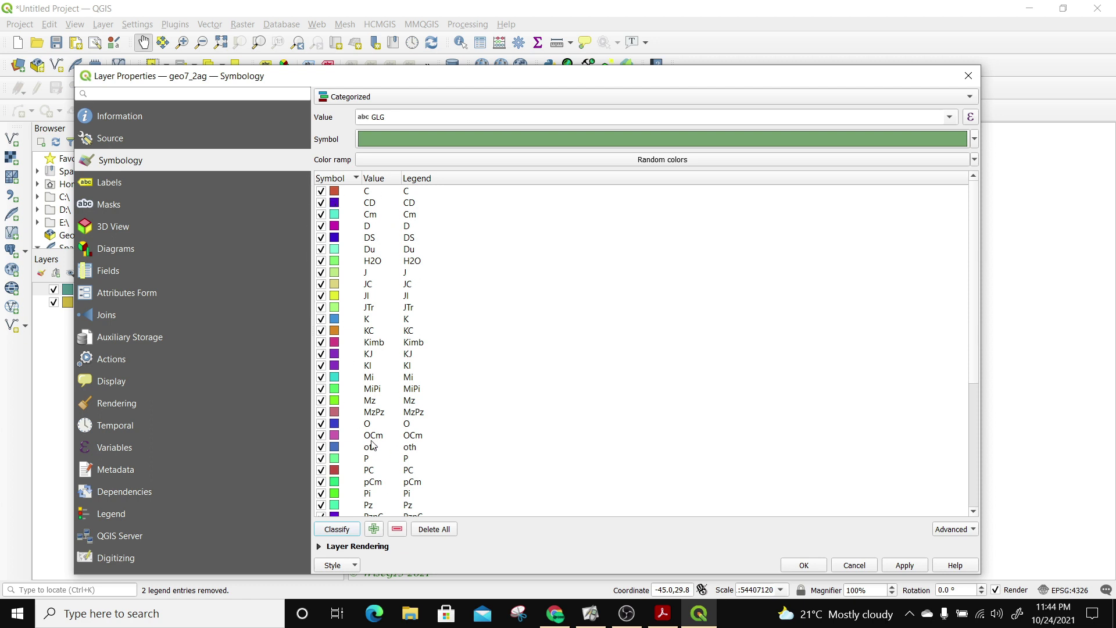
- Change the fill color of the H2O category to deep blue
double_click(336, 262)
click(806, 366)
click(624, 441)
click(638, 419)
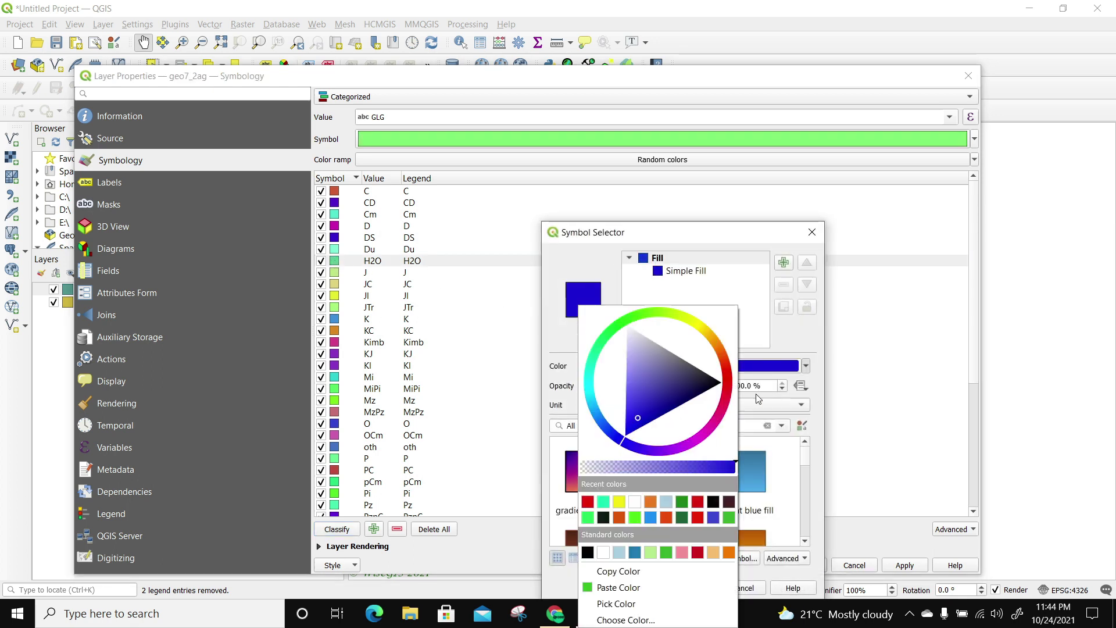
click(867, 371)
click(706, 588)
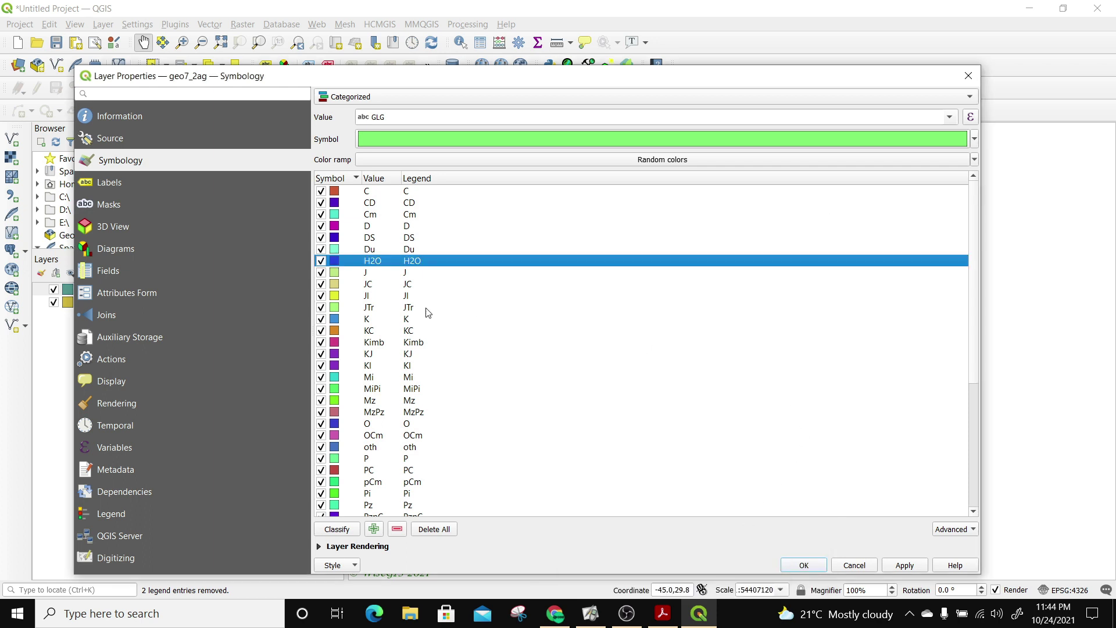
- Review the remaining GLG categories and apply the categorized symbology to the geo7_2ag layer
click(555, 343)
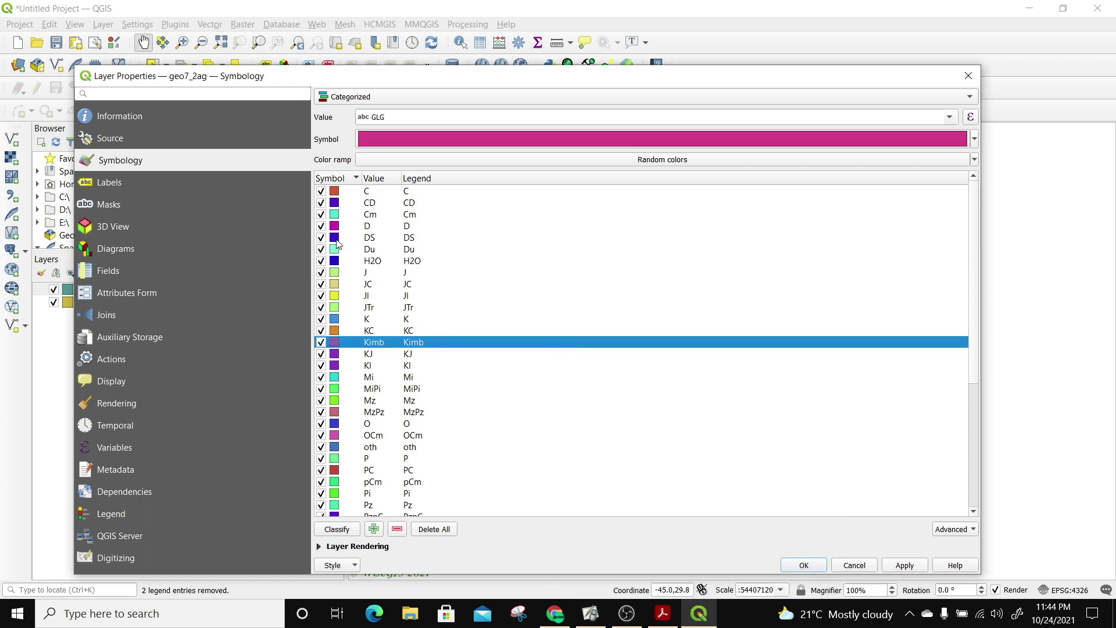
drag(974, 316, 990, 447)
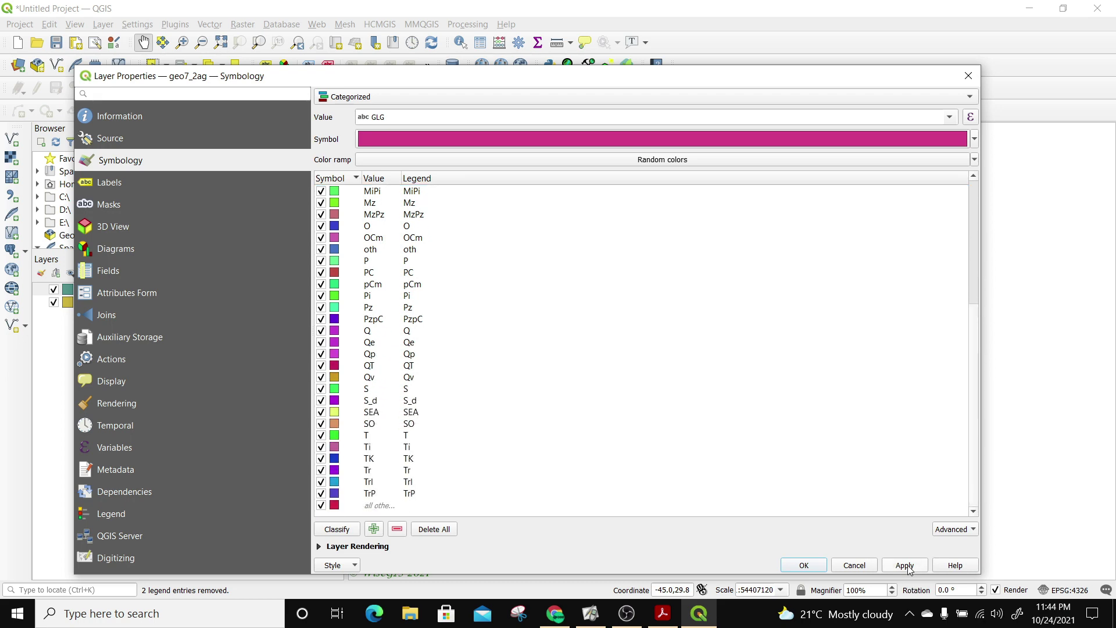
click(808, 565)
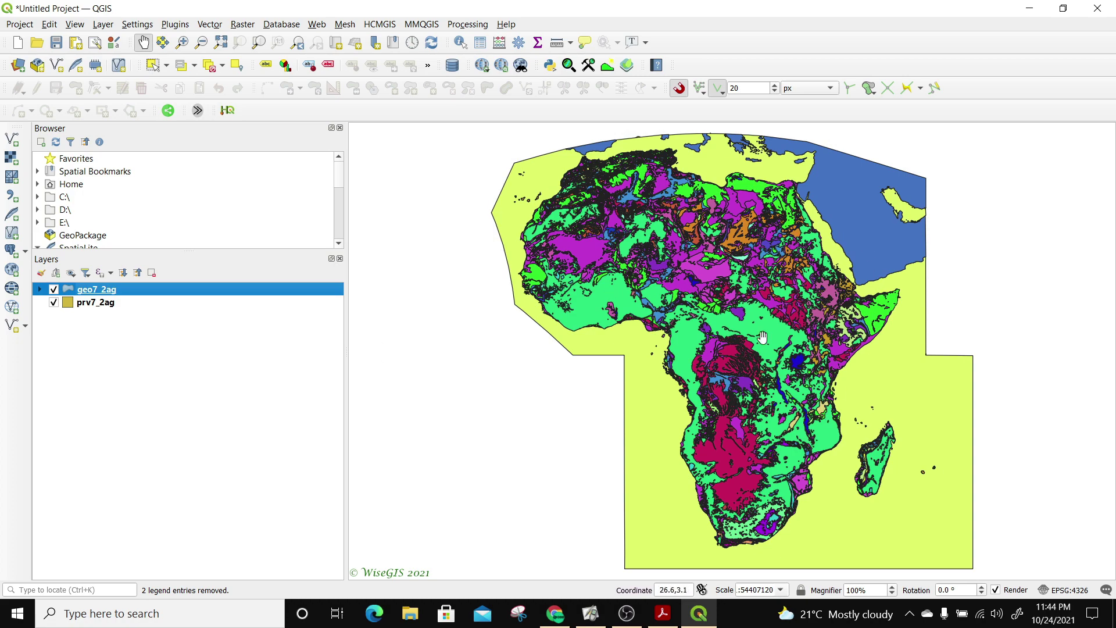
- Hide the prv7_2ag layer so that only the categorized geo7_2ag layer is displayed
scroll(782, 311, up, 5)
scroll(822, 302, down, 5)
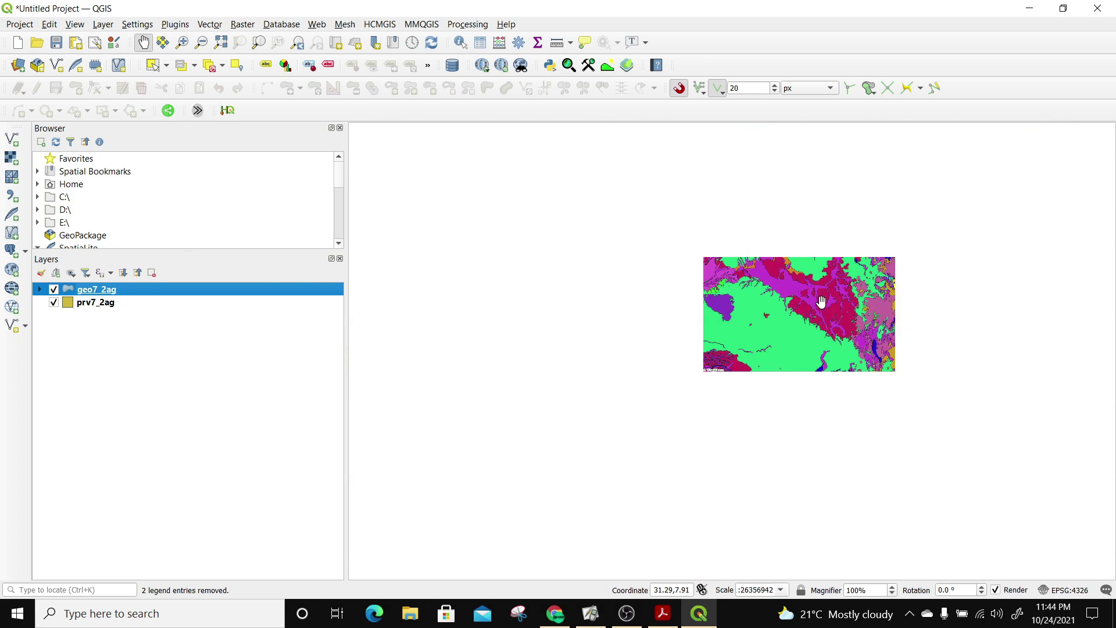
drag(836, 301, 691, 334)
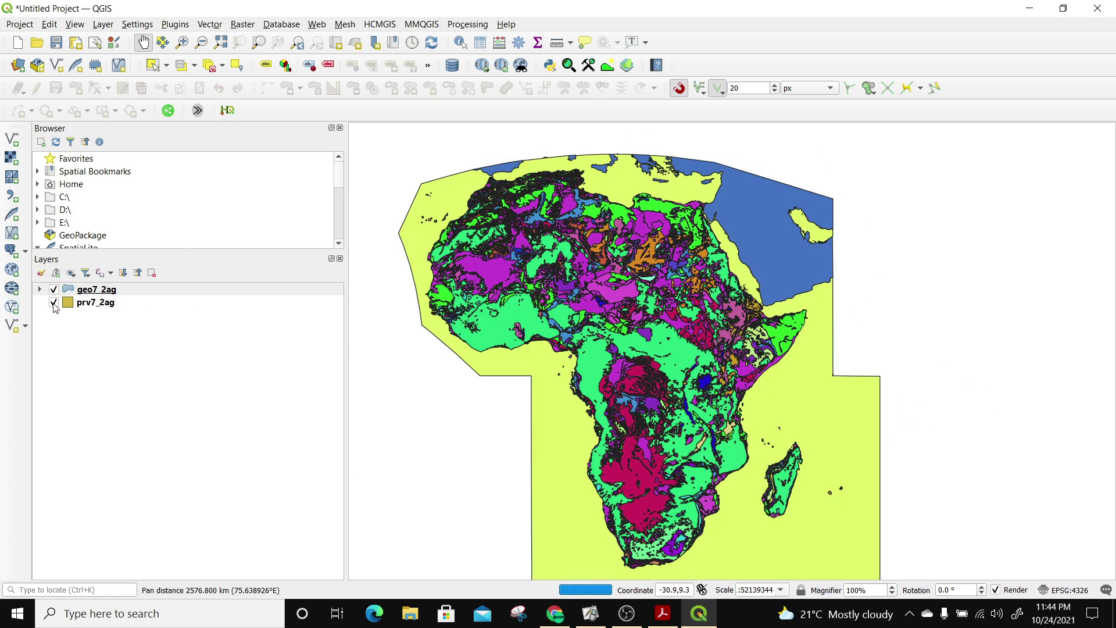
click(54, 303)
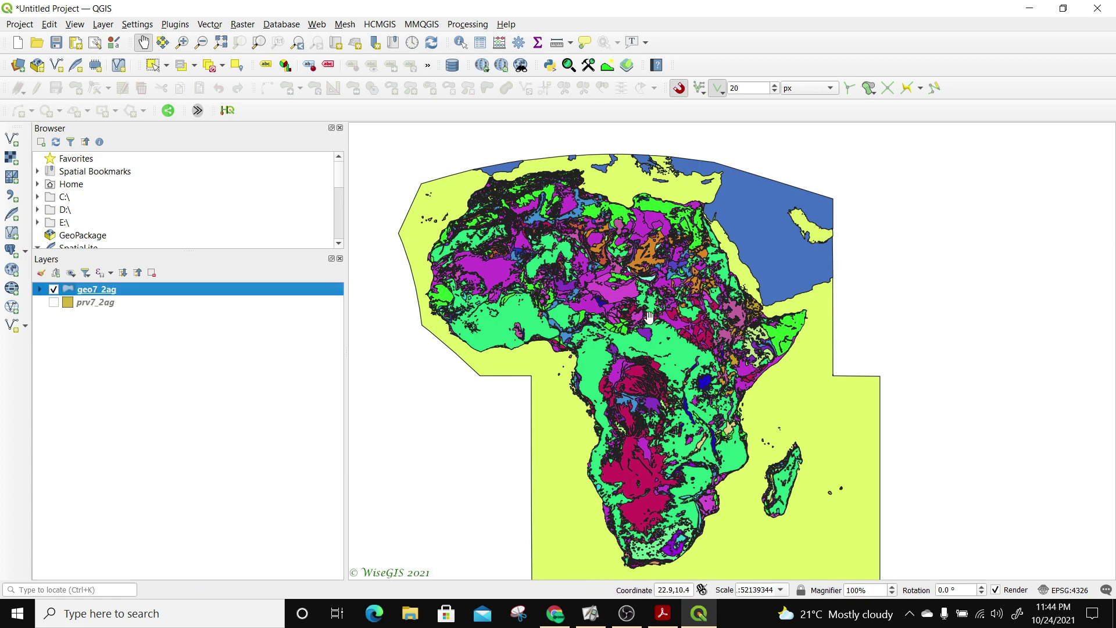
- Examine the categorized geology across the whole of Africa and in closer detail around East Africa
scroll(623, 340, up, 3)
scroll(740, 344, down, 5)
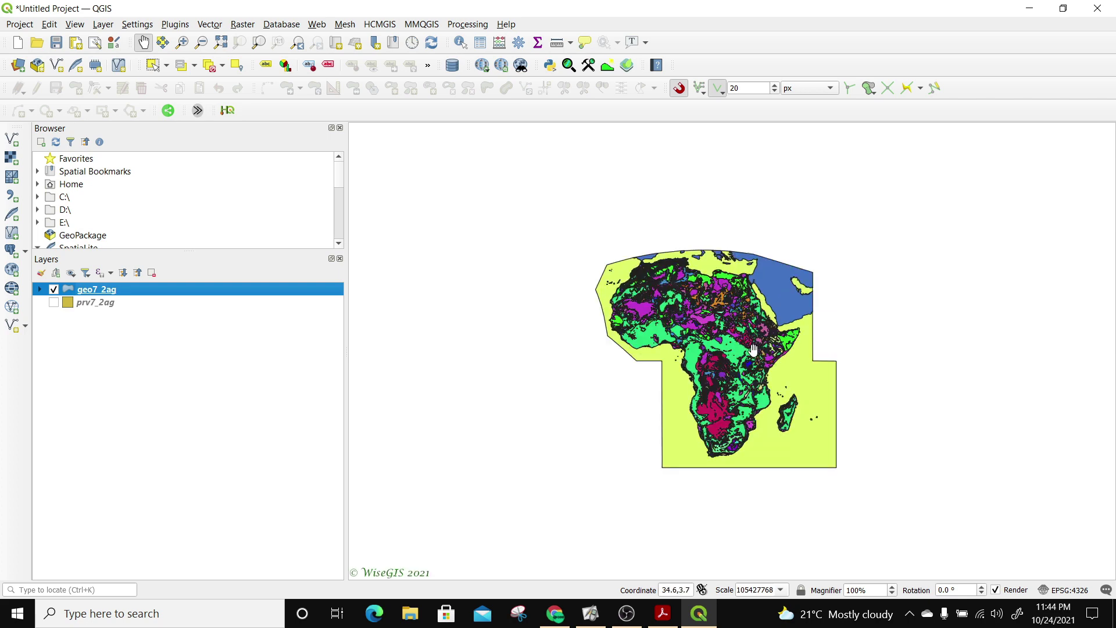
scroll(755, 348, up, 1)
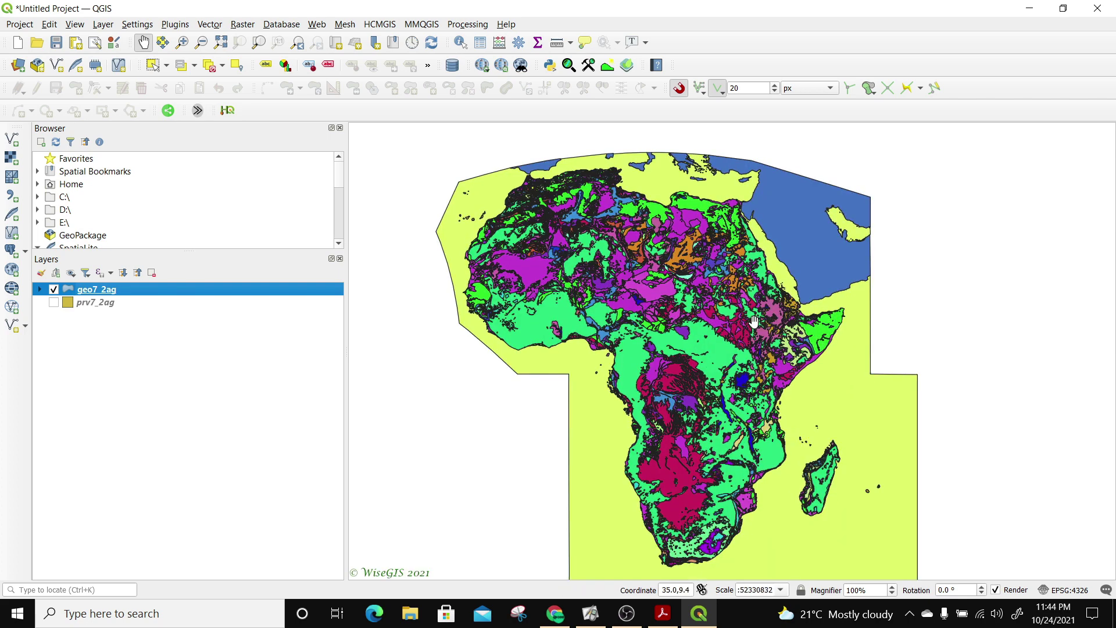
scroll(758, 319, up, 2)
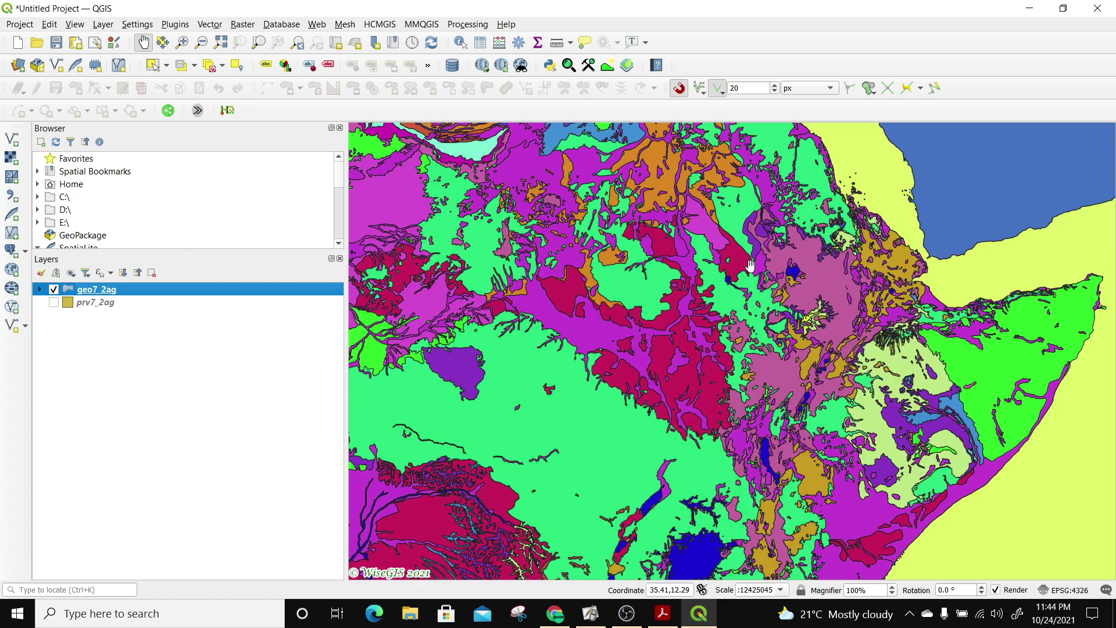
scroll(803, 319, down, 1)
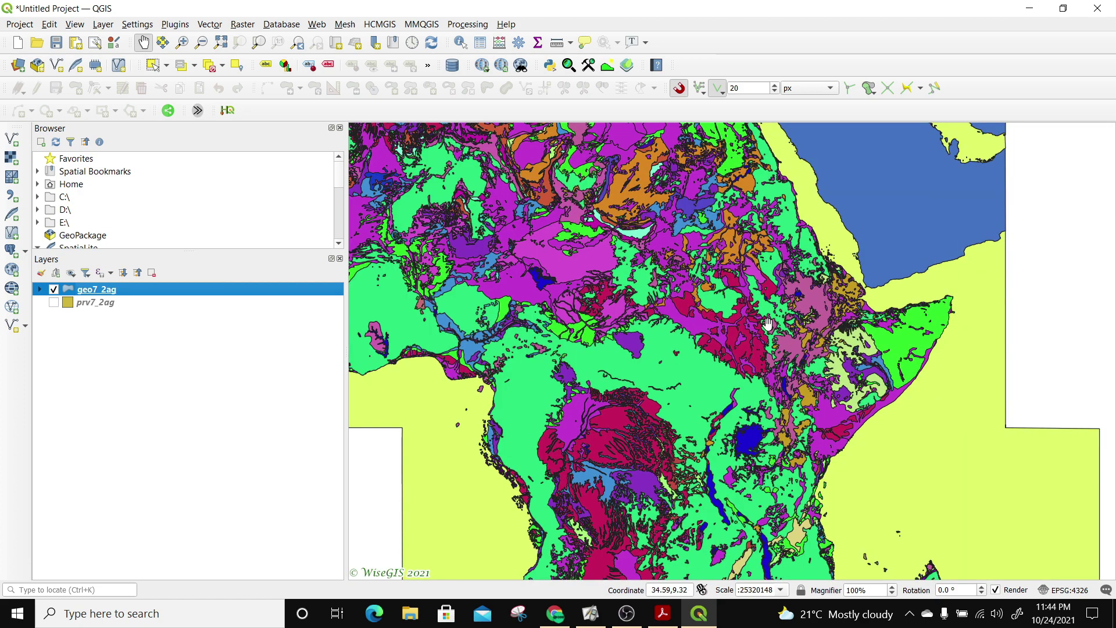
drag(768, 323, 769, 385)
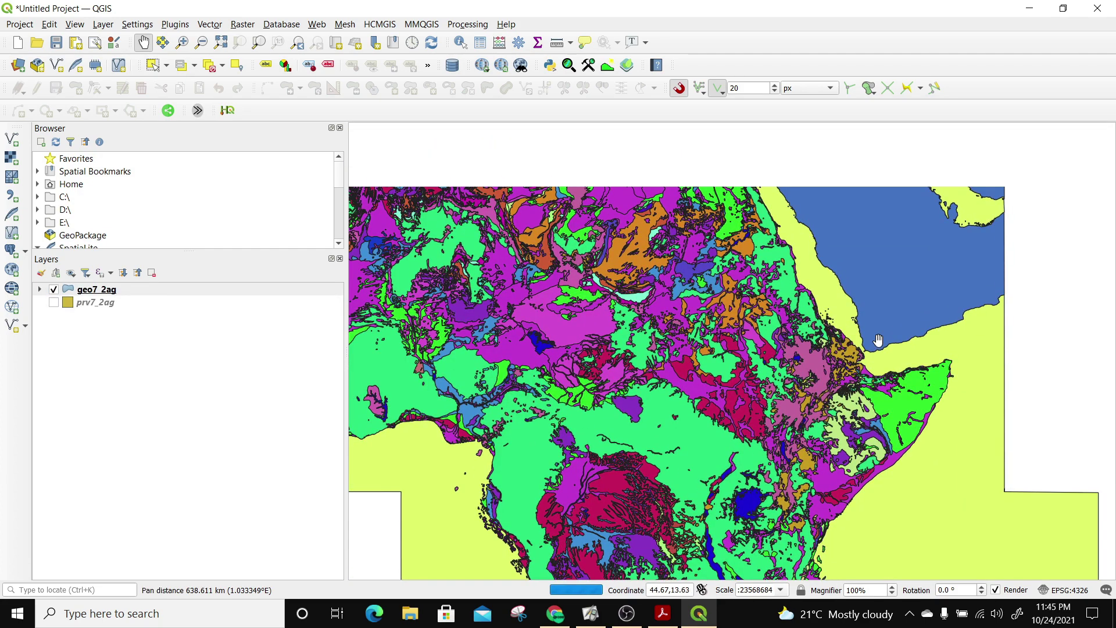
- Switch to Chrome, search the web for "HUMANITARIAN DATA EXCHANGE" in a new tab and open the data.humdata.org site
scroll(643, 328, down, 1)
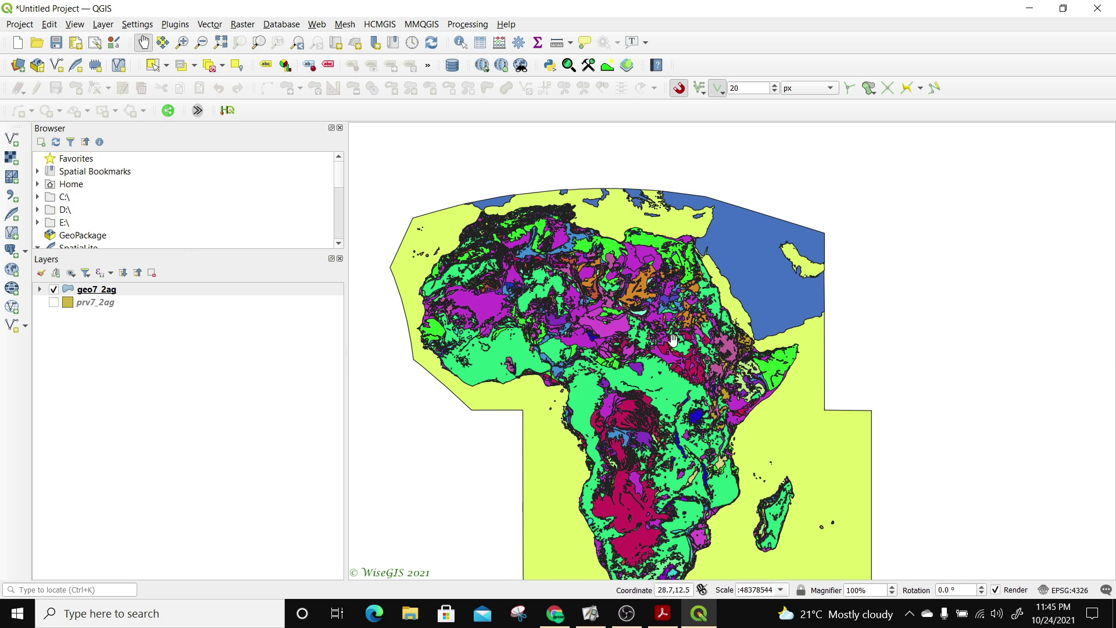
click(555, 614)
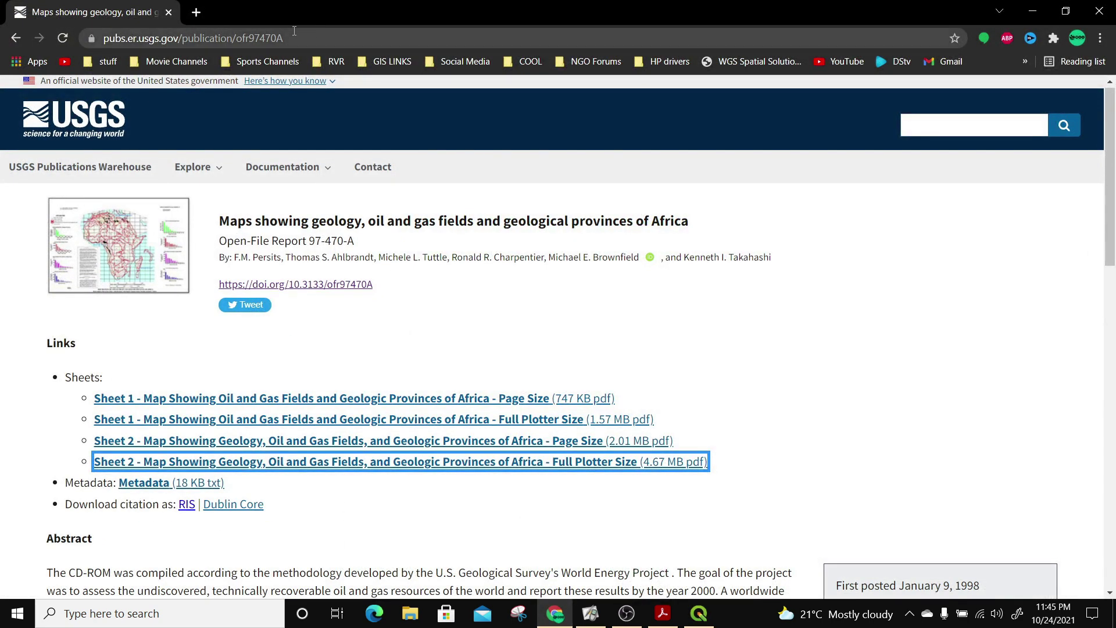
click(196, 12)
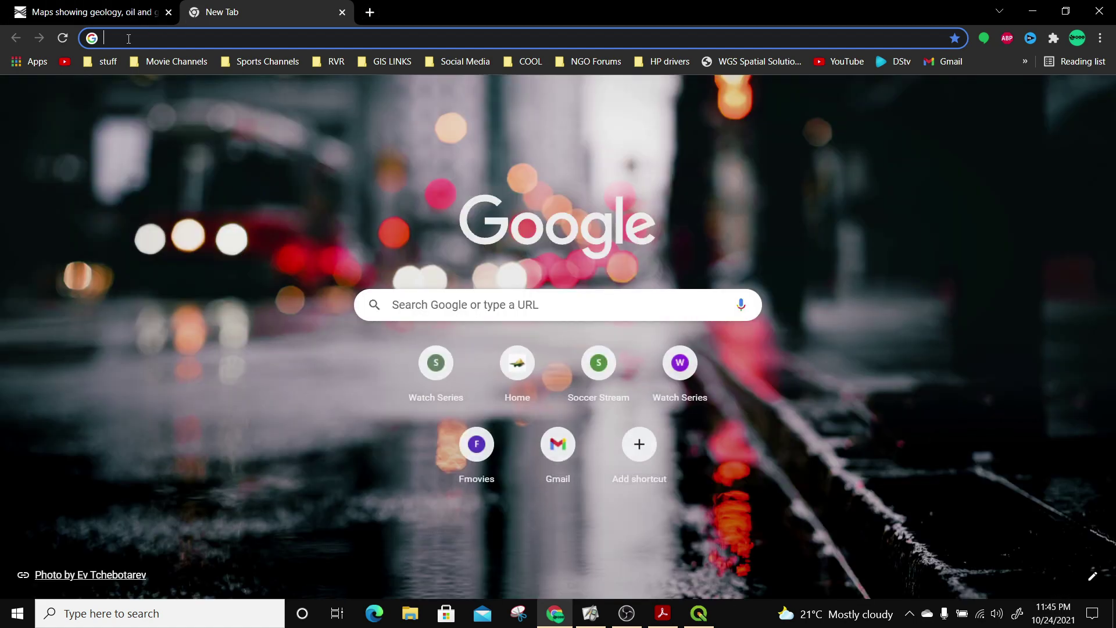
click(128, 38)
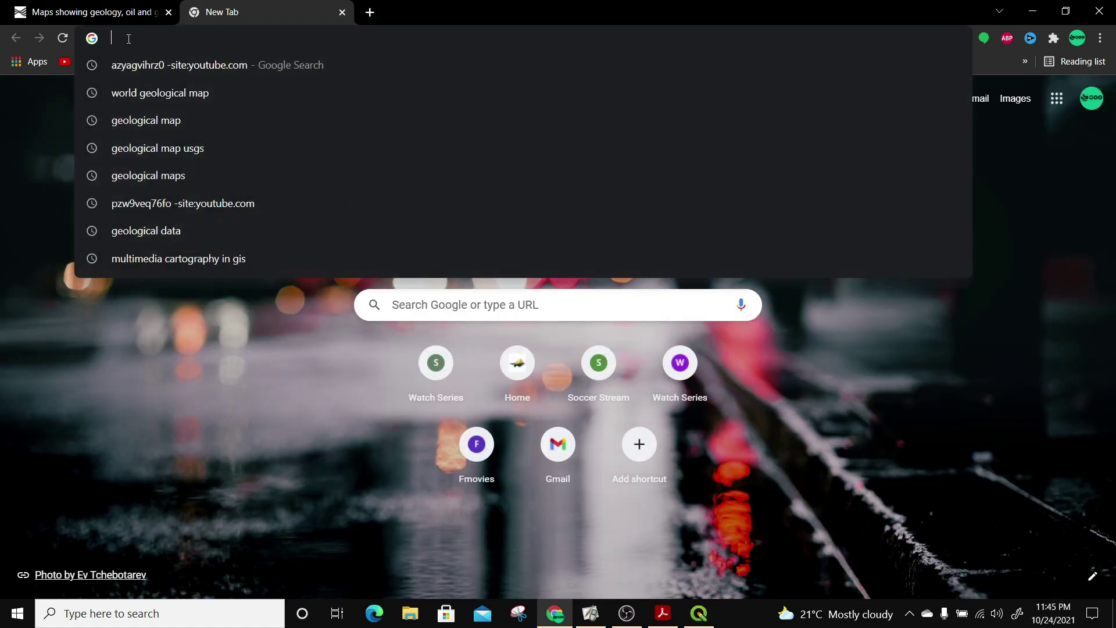
text(HUMANU)
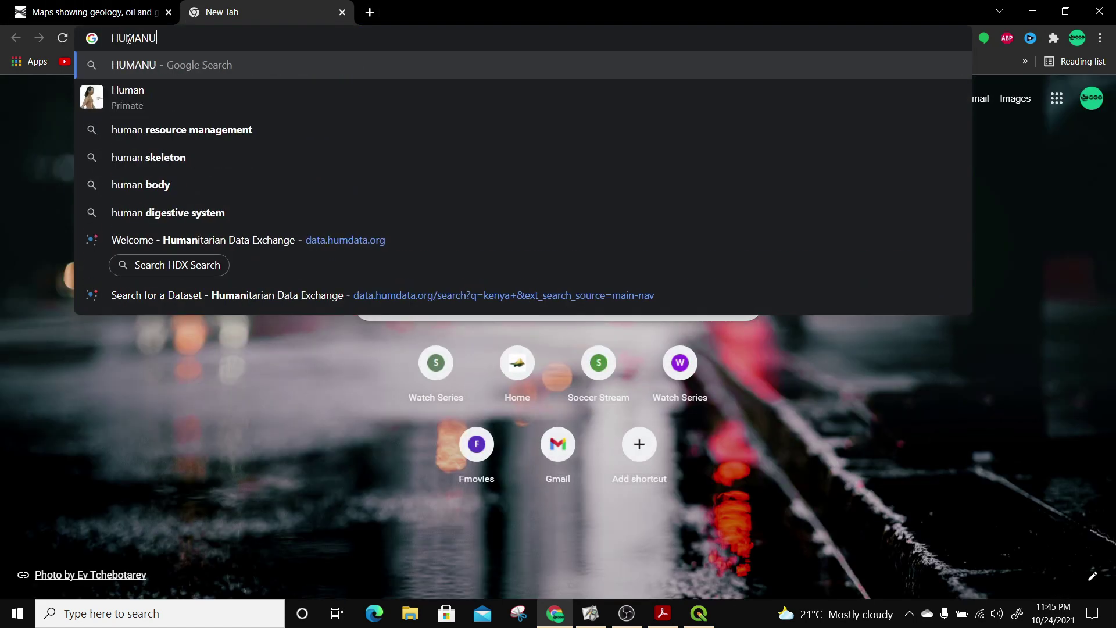
key(BackSpace)
text(I)
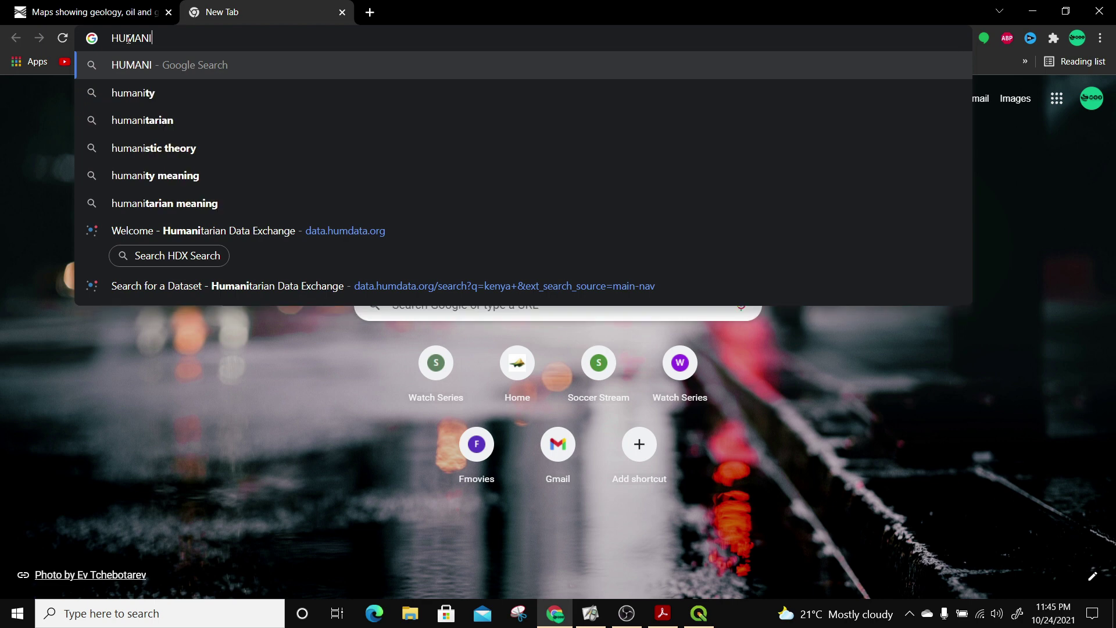
text(TARIAN )
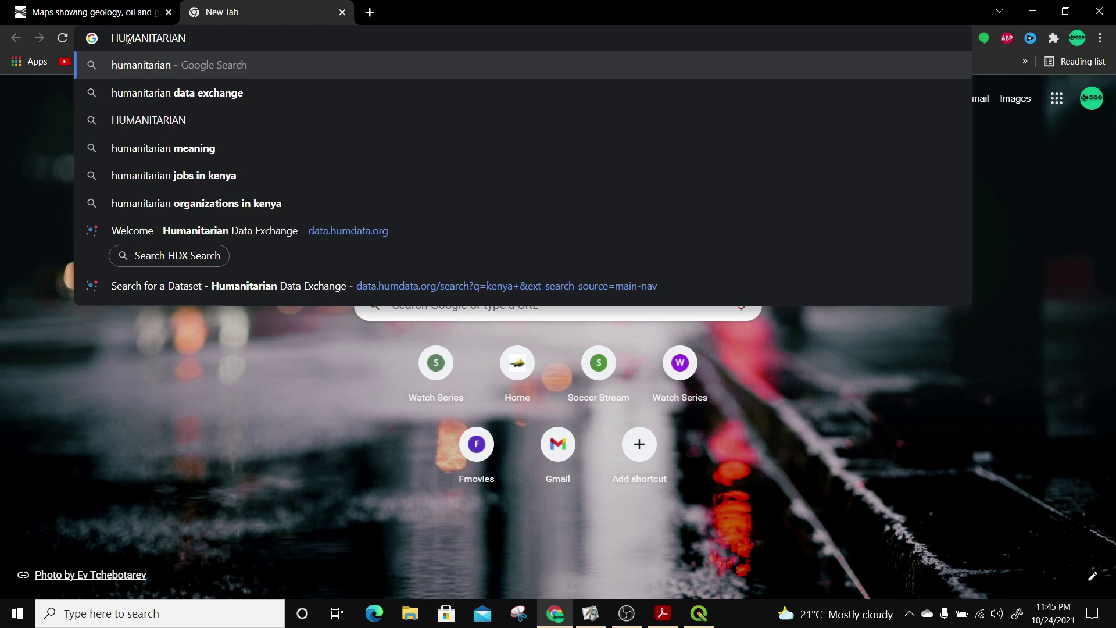
text(DATA )
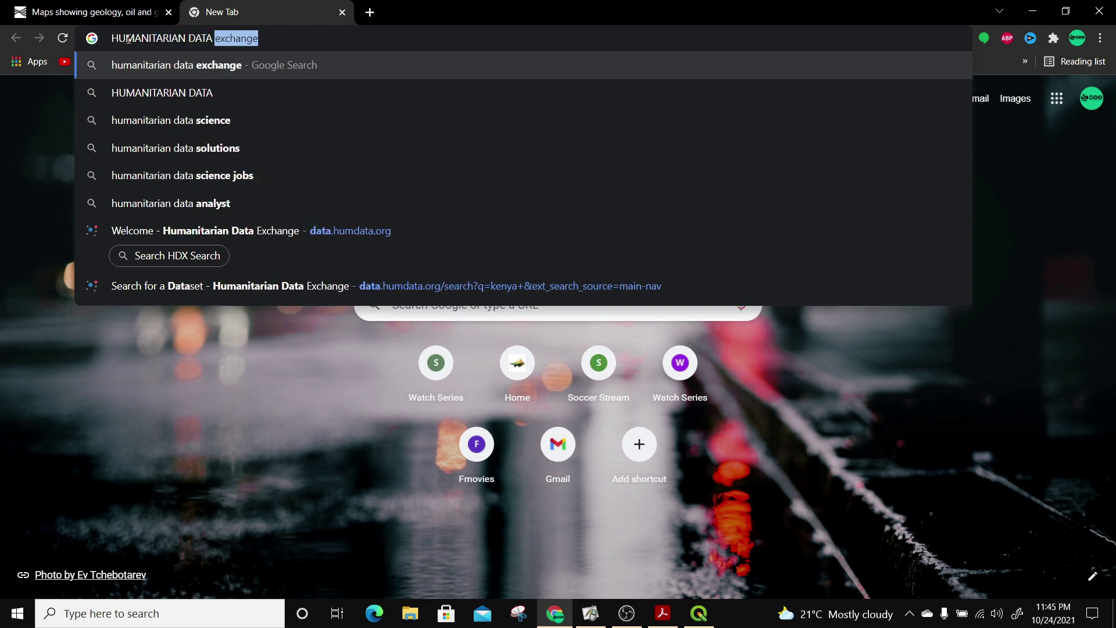
text(EXCHANG)
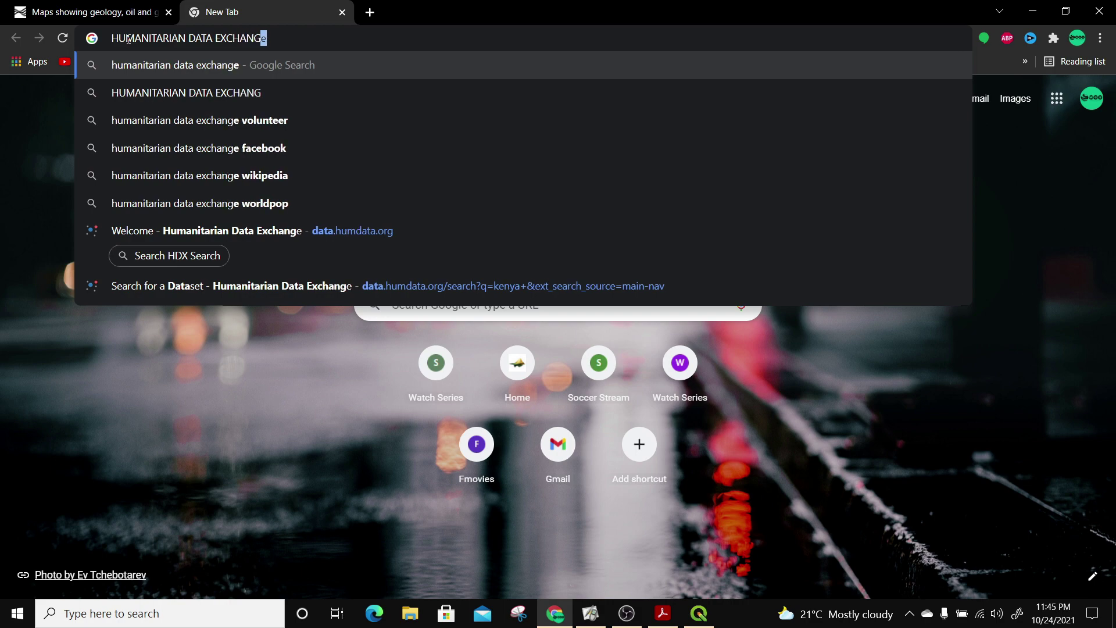
text(E)
key(Return)
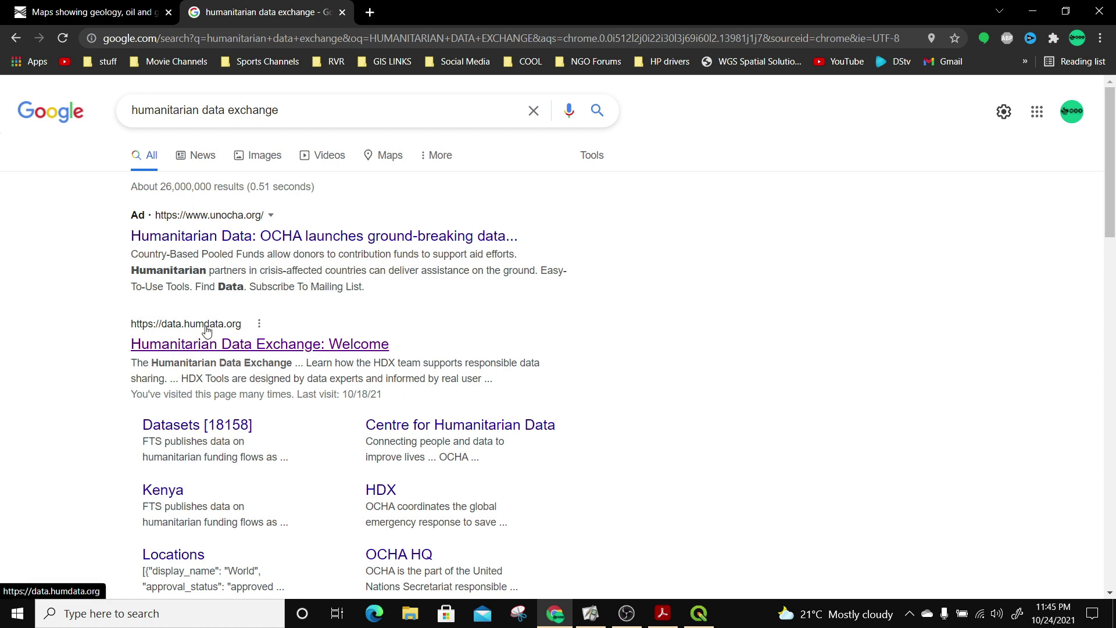
click(233, 349)
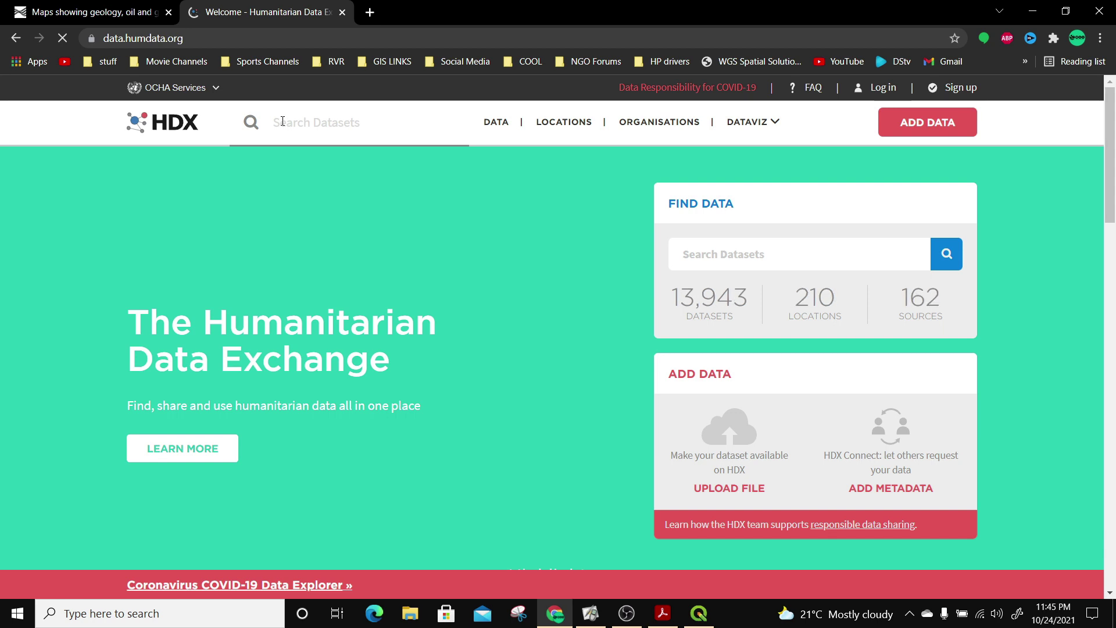
- Search the HDX datasets for "Ethiopia admin" and open the Ethiopia - Subnational Administrative Divisions dataset
click(283, 122)
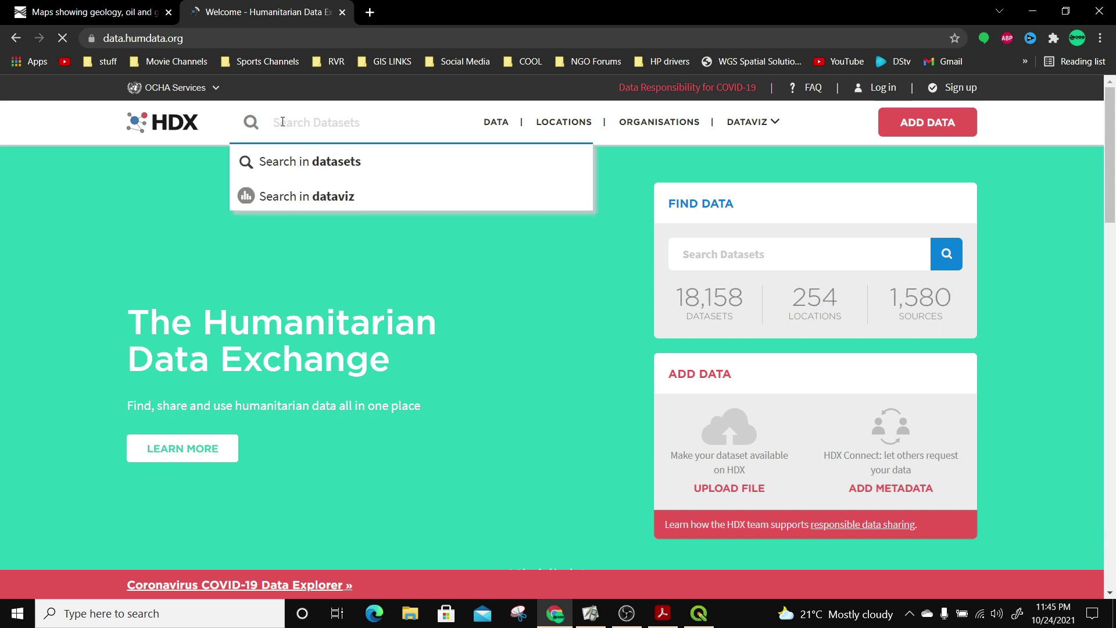
text(E)
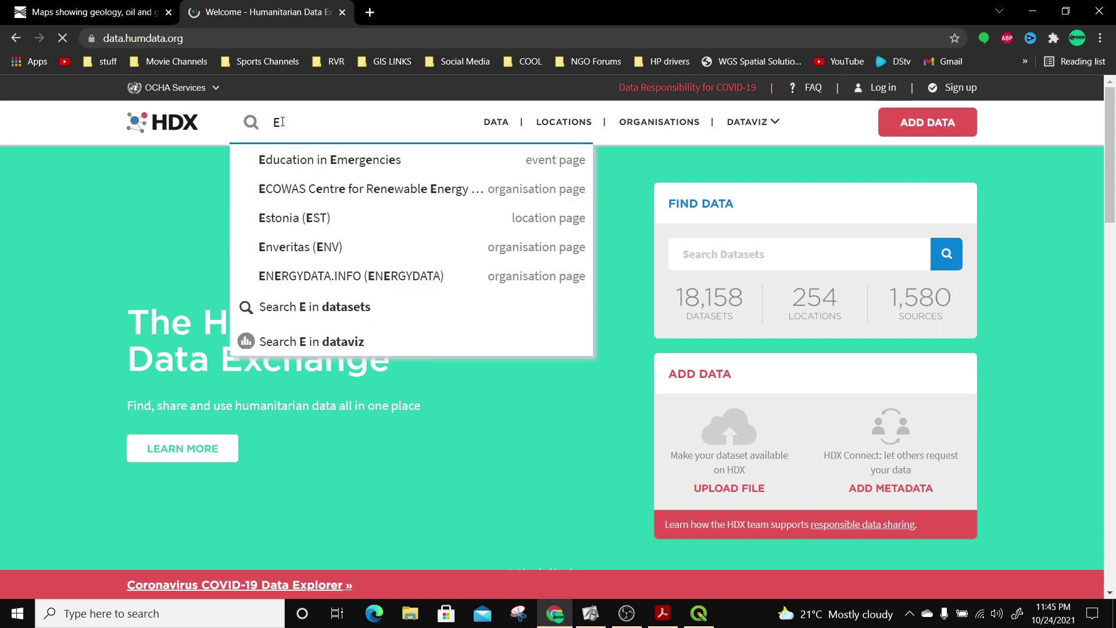
text(thio)
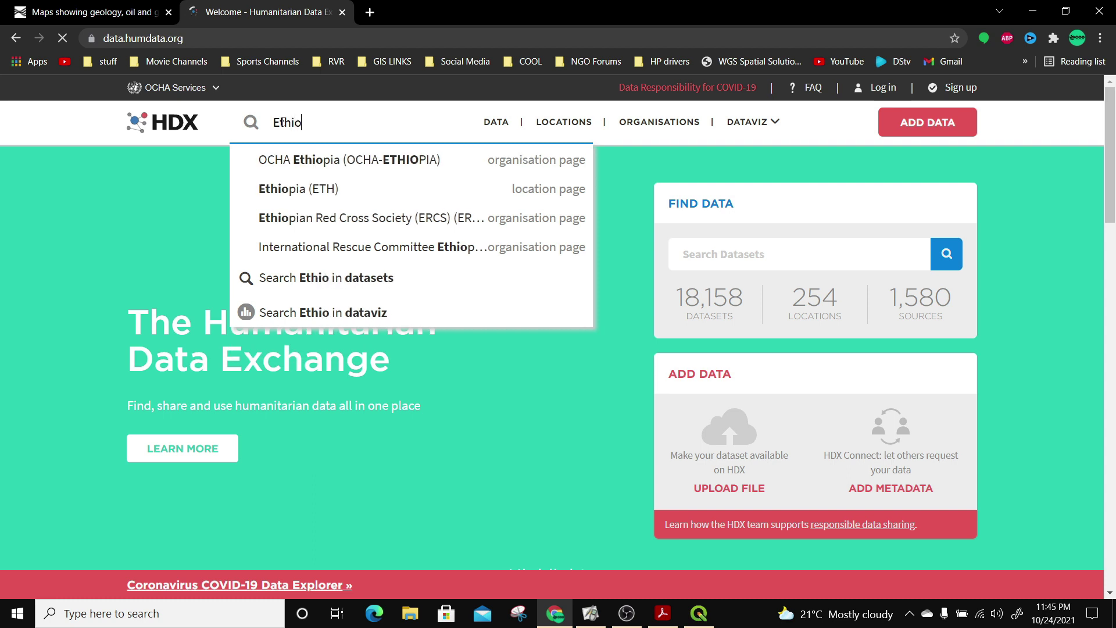
text(pia a)
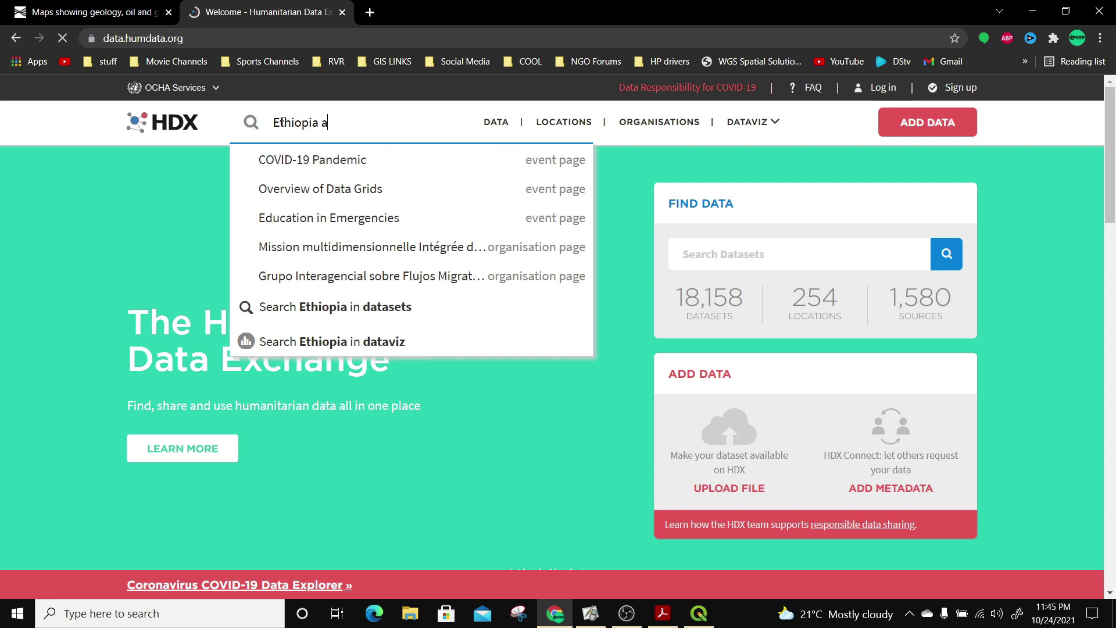
text(dmin)
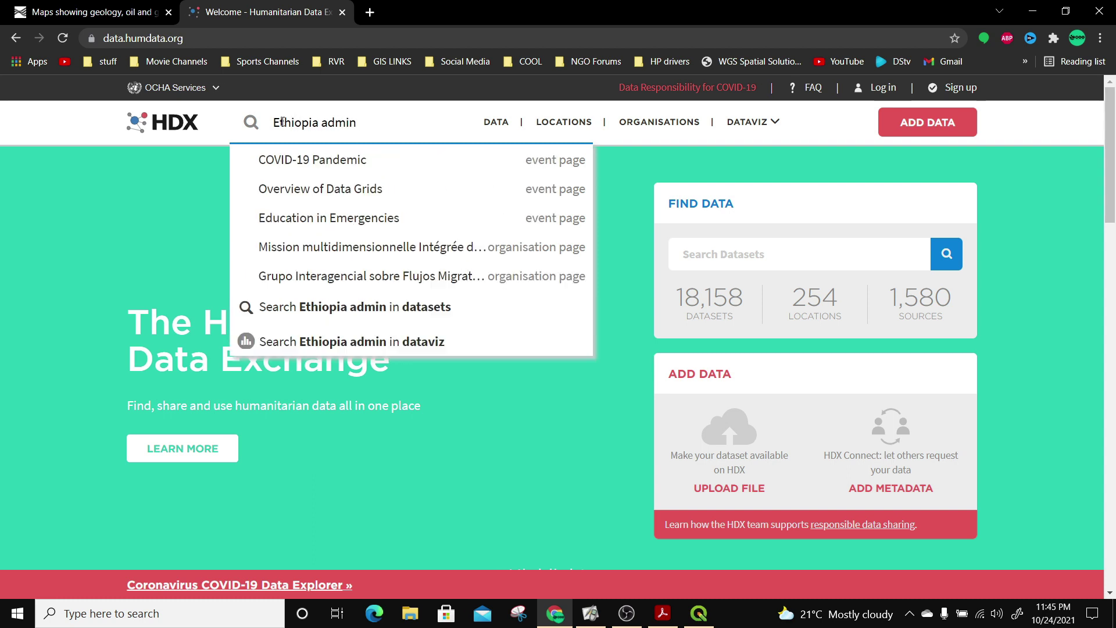
key(Return)
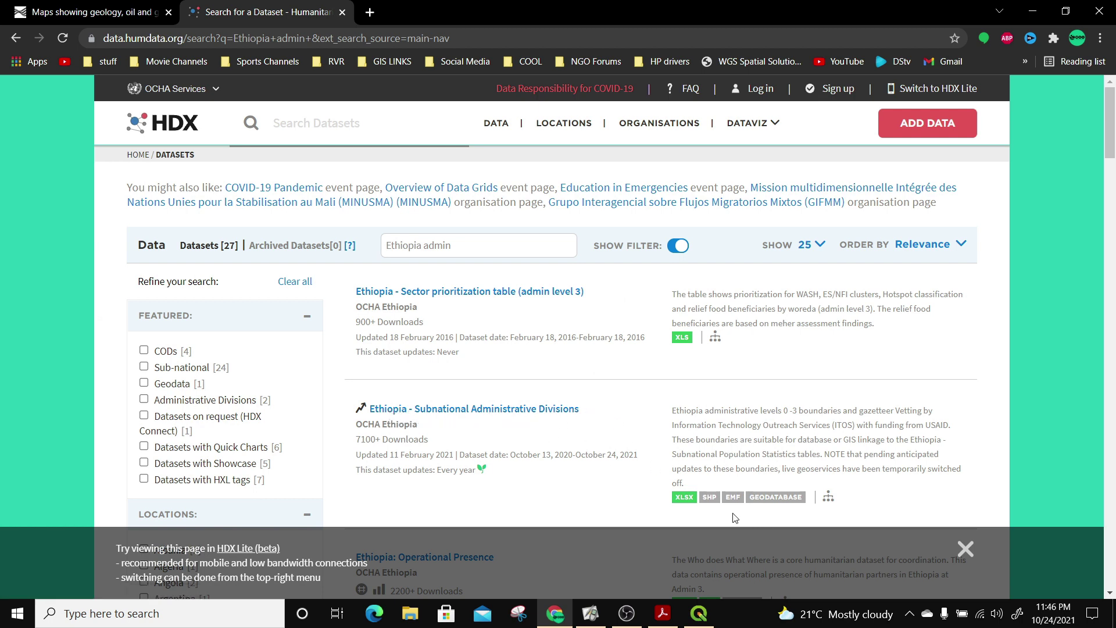
click(711, 503)
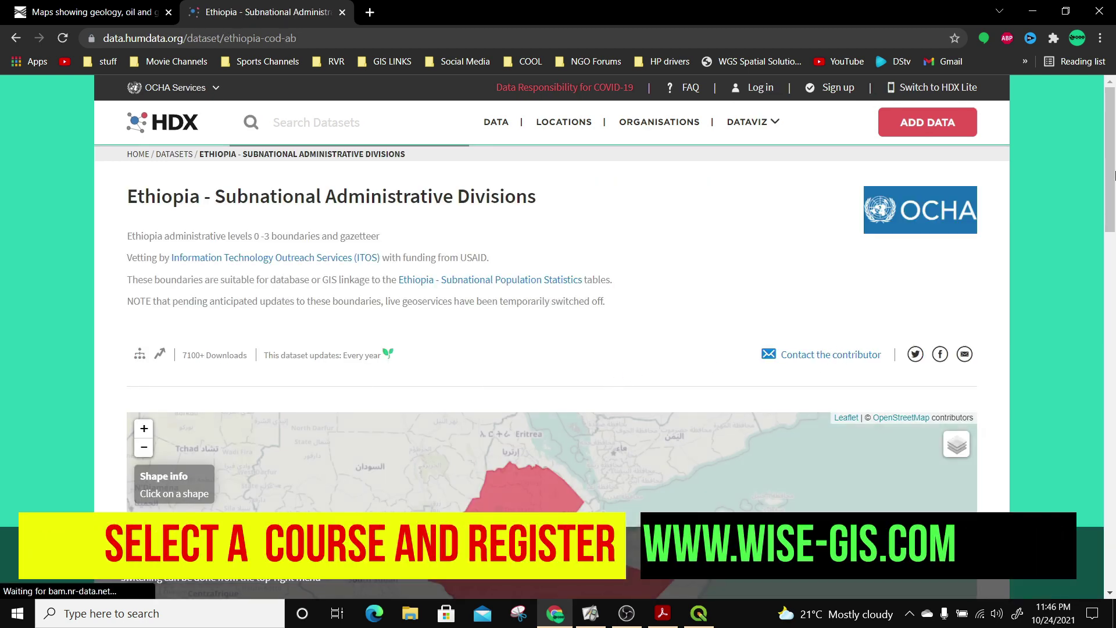
- Download ETH Administrative Divisions Shapefiles.zip into the Geological Data\Africa folder as eth-administrative-divisions-shapefiles
drag(1111, 145, 1114, 296)
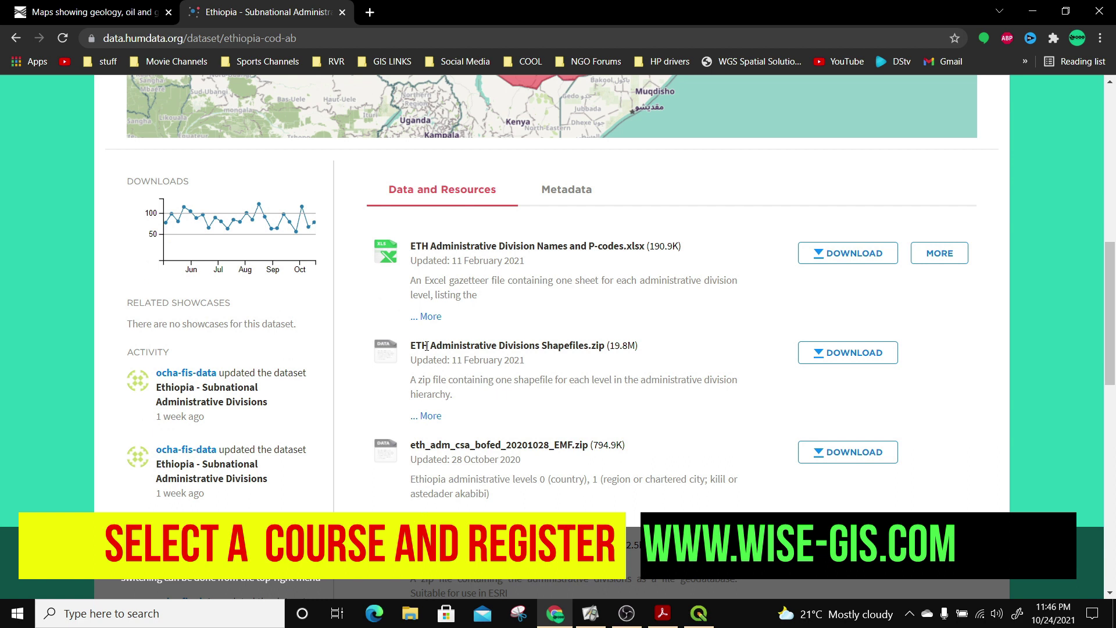
drag(644, 348, 428, 351)
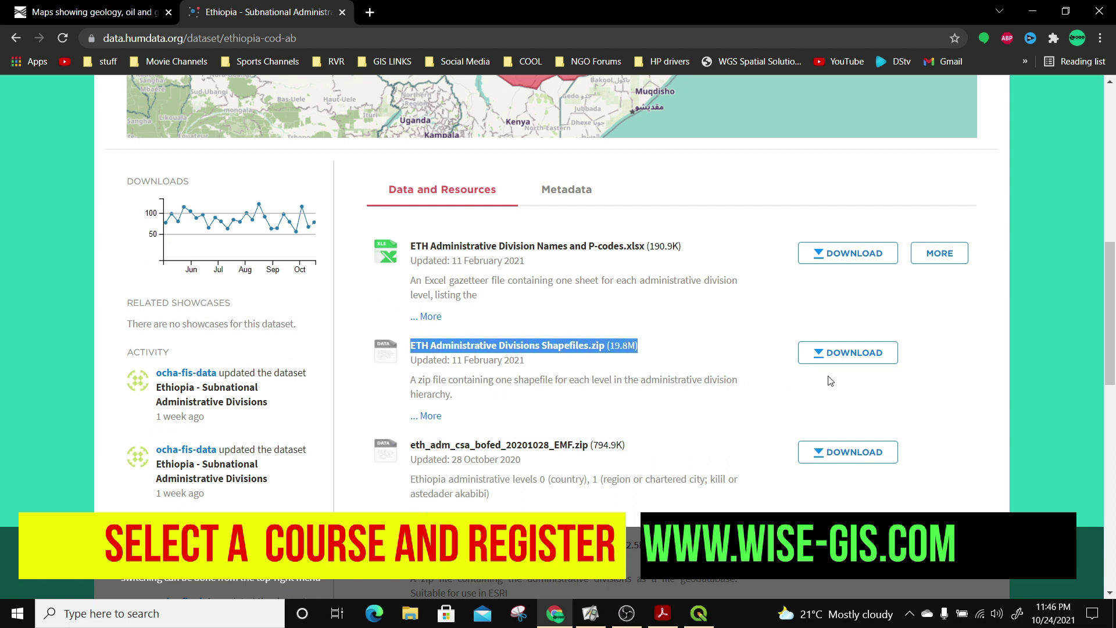
click(824, 355)
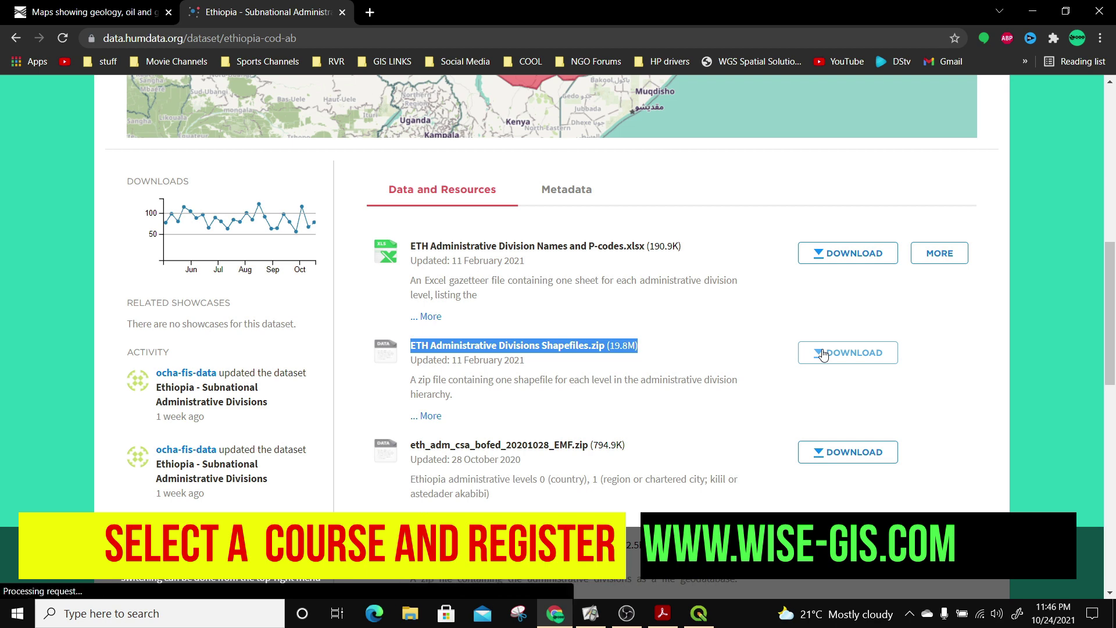
click(821, 356)
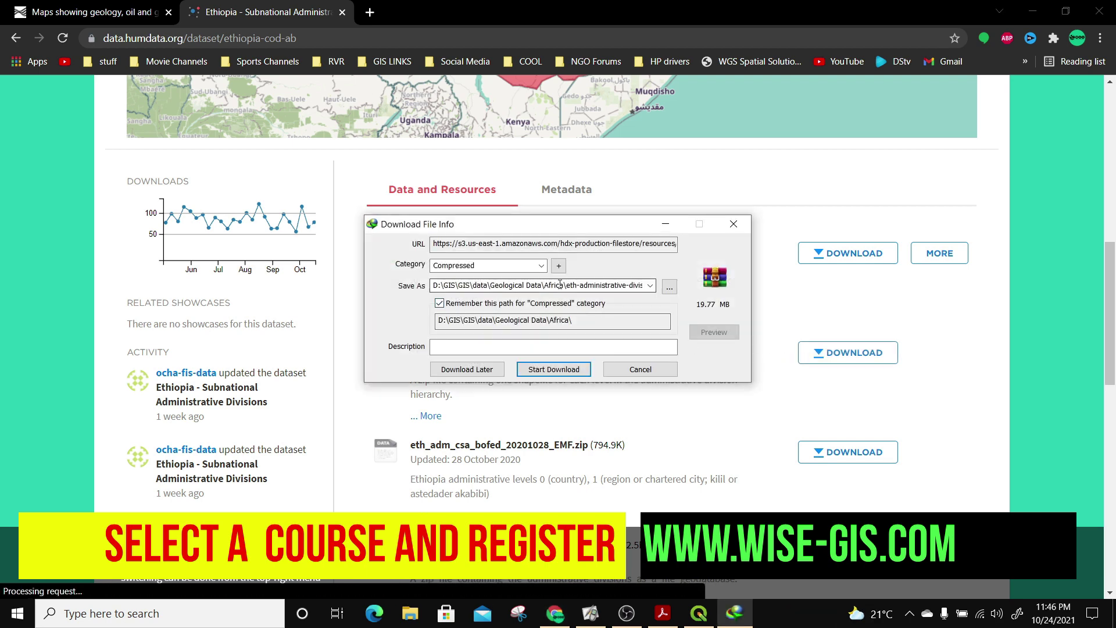
click(669, 287)
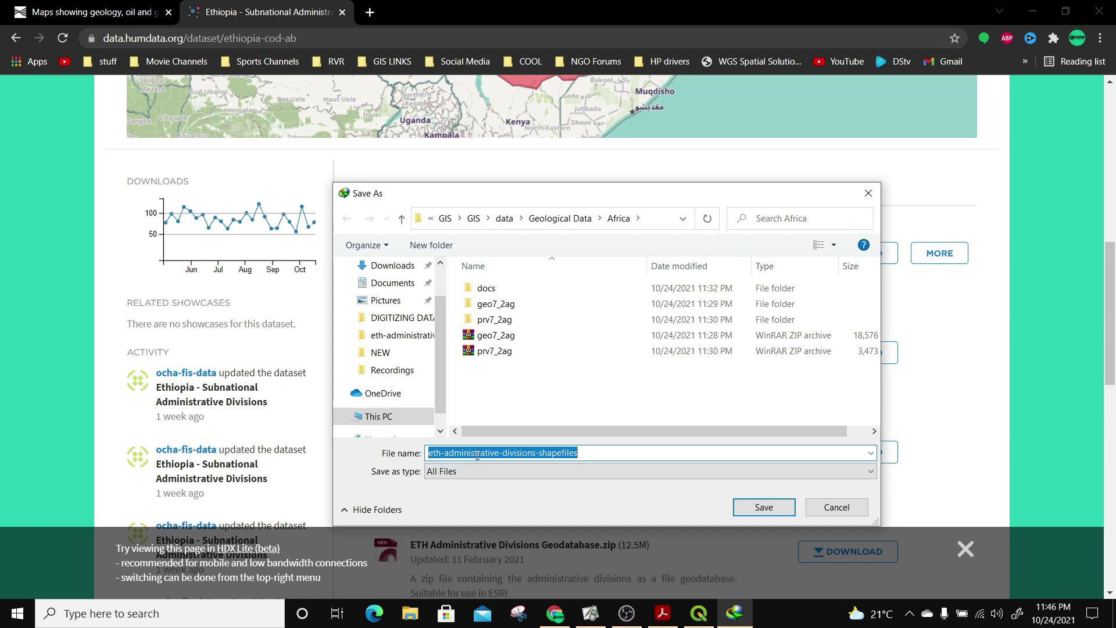
click(762, 509)
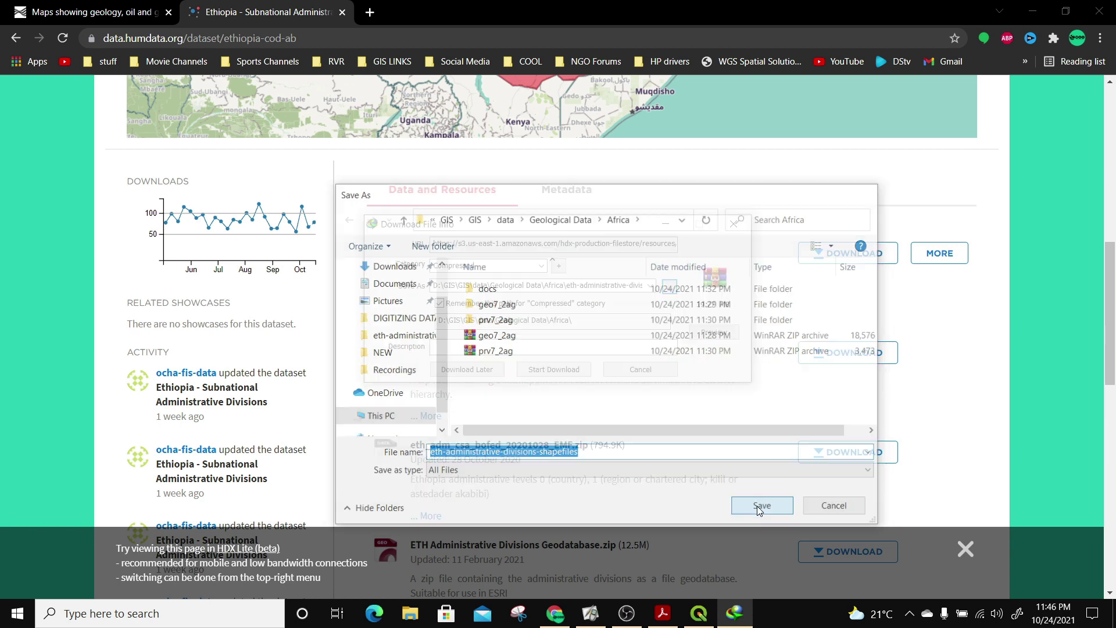
click(535, 371)
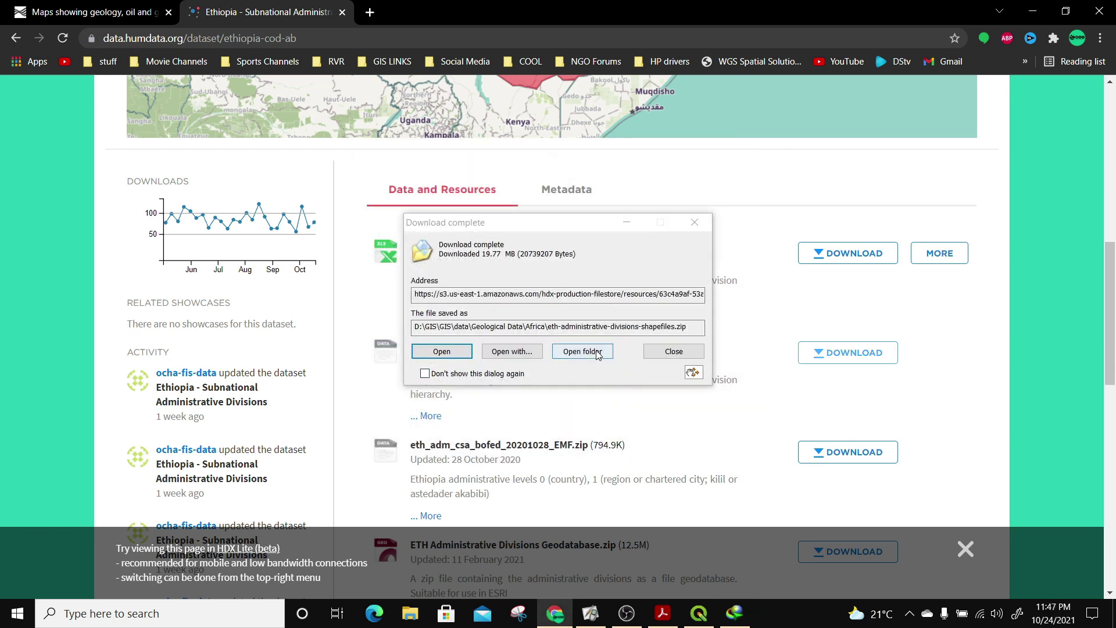
- Extract the eth-administrative-divisions-shapefiles archive into its own folder within Africa and look through the extracted files
click(578, 349)
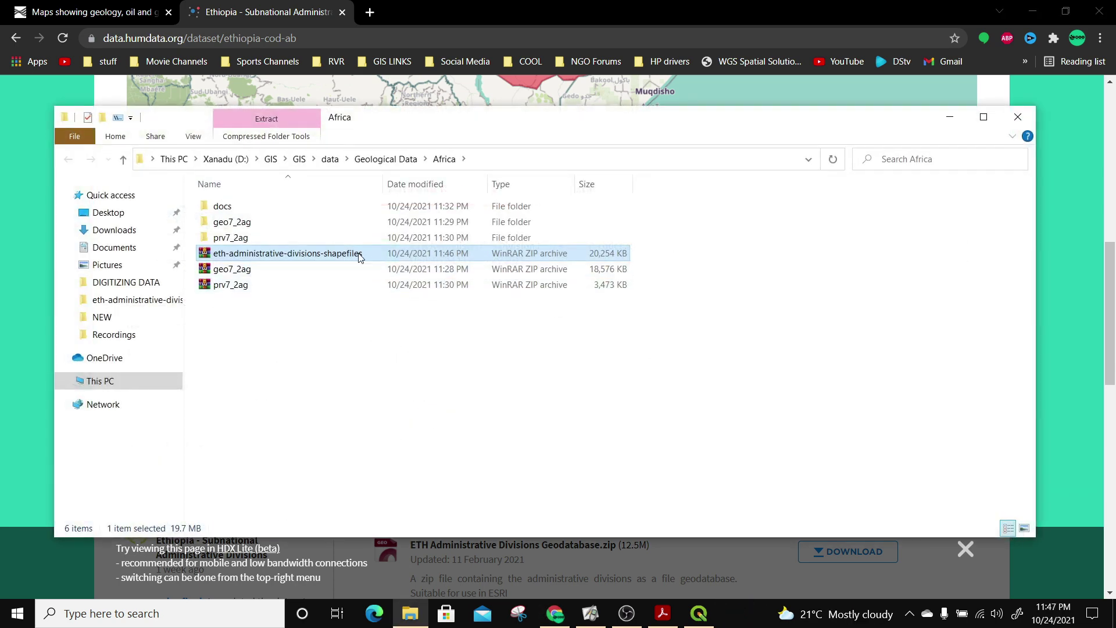
right_click(241, 258)
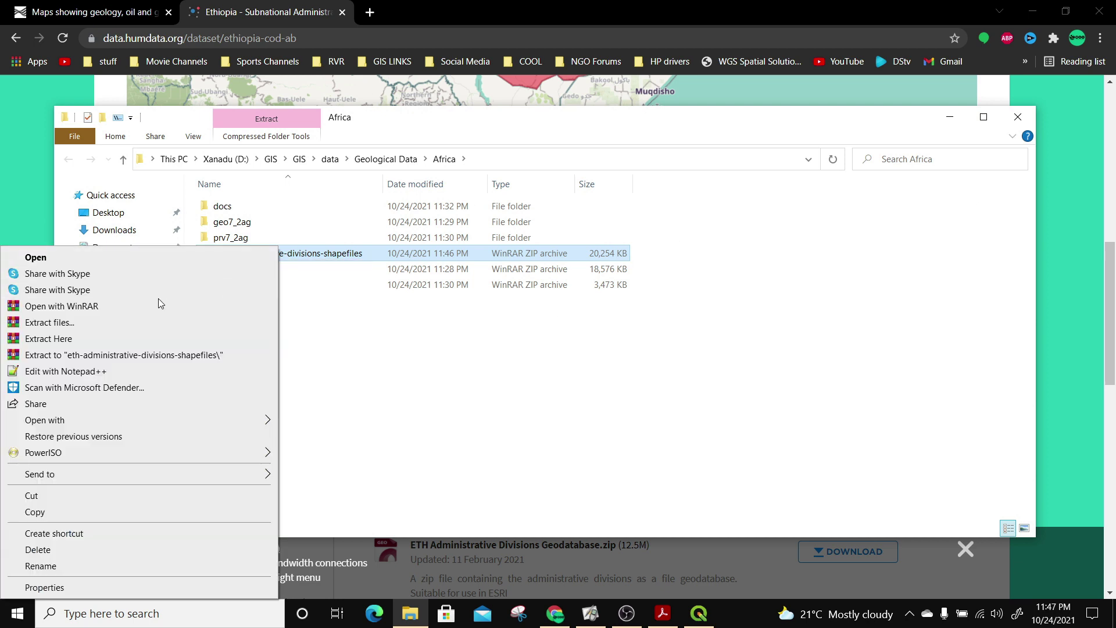
click(113, 355)
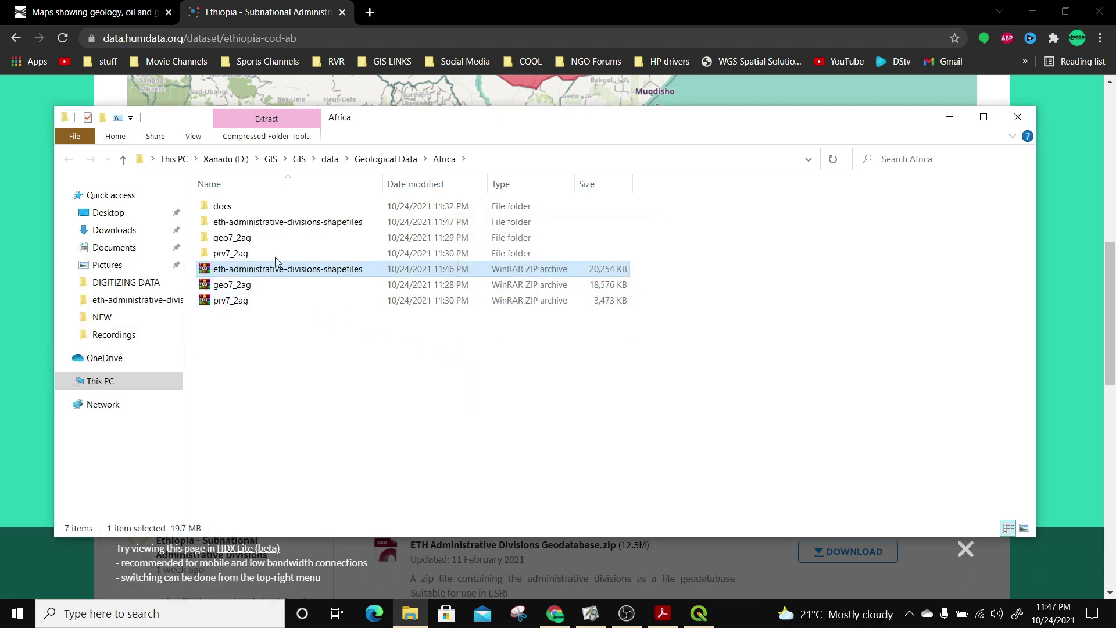
double_click(285, 223)
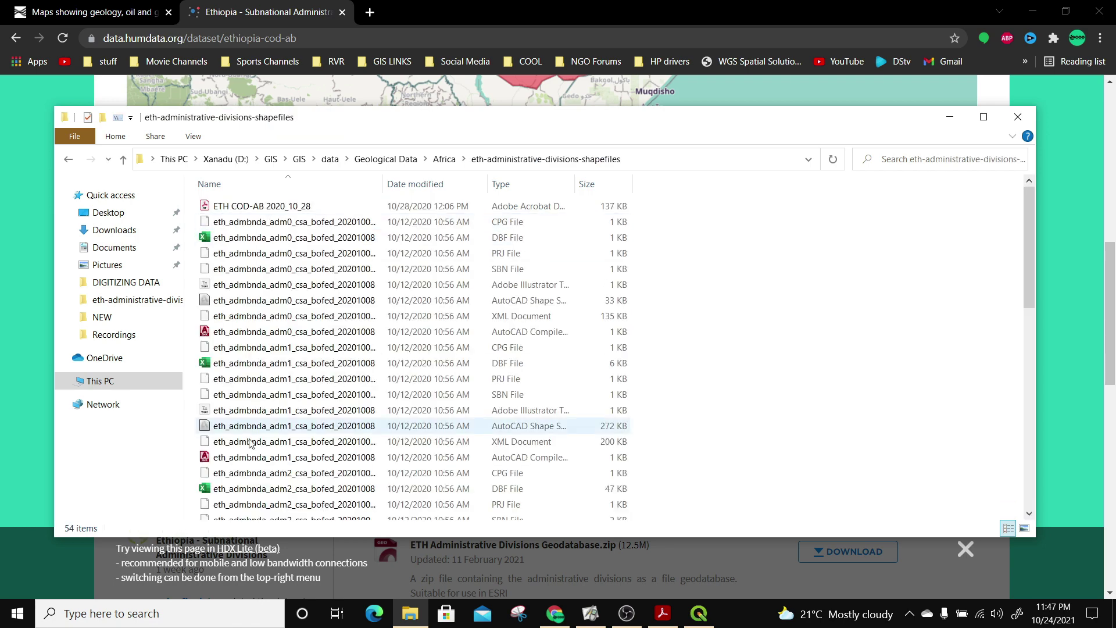
click(1031, 118)
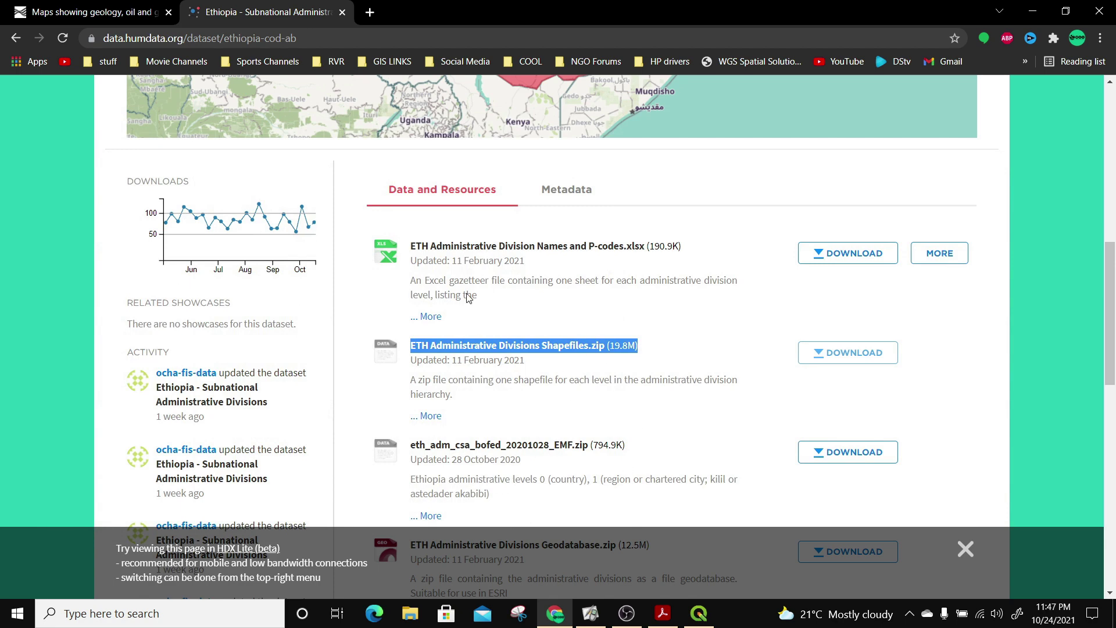
- Switch to QGIS and add the eth_admbnda_adm0_csa_bofed_20201008 shapefile from the eth-administrative-divisions-shapefiles folder as a vector layer
click(1032, 17)
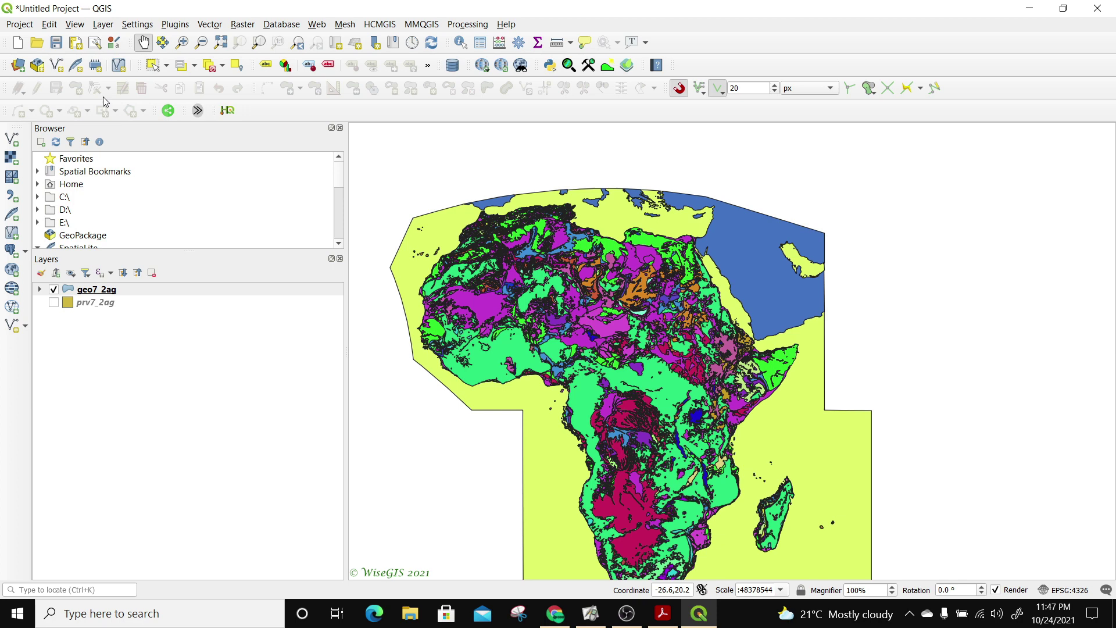
click(102, 25)
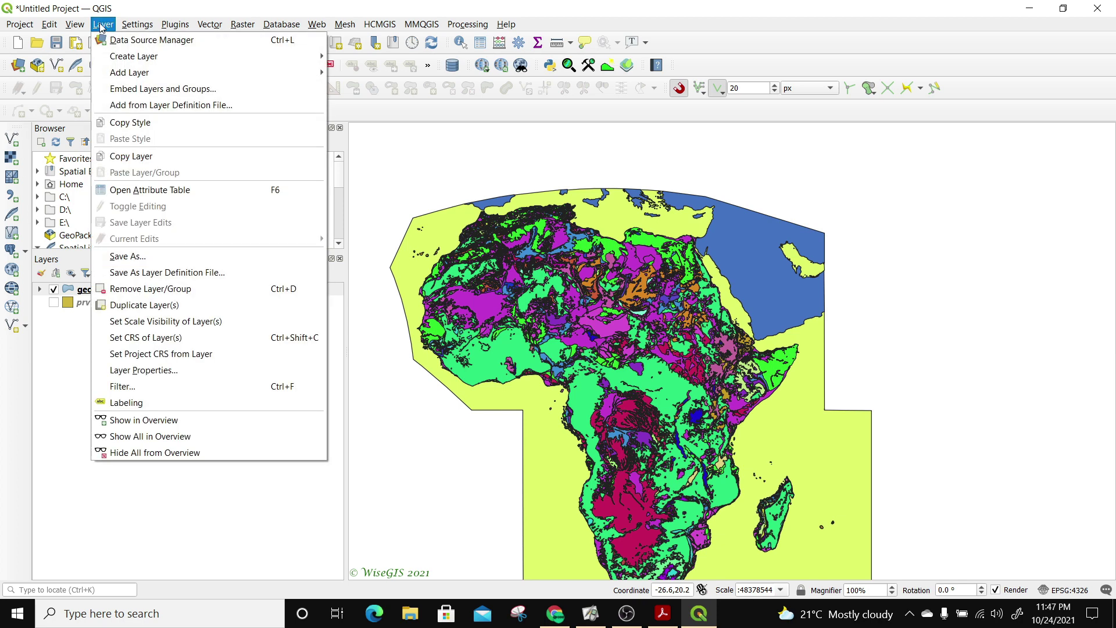
mouse_move(185, 74)
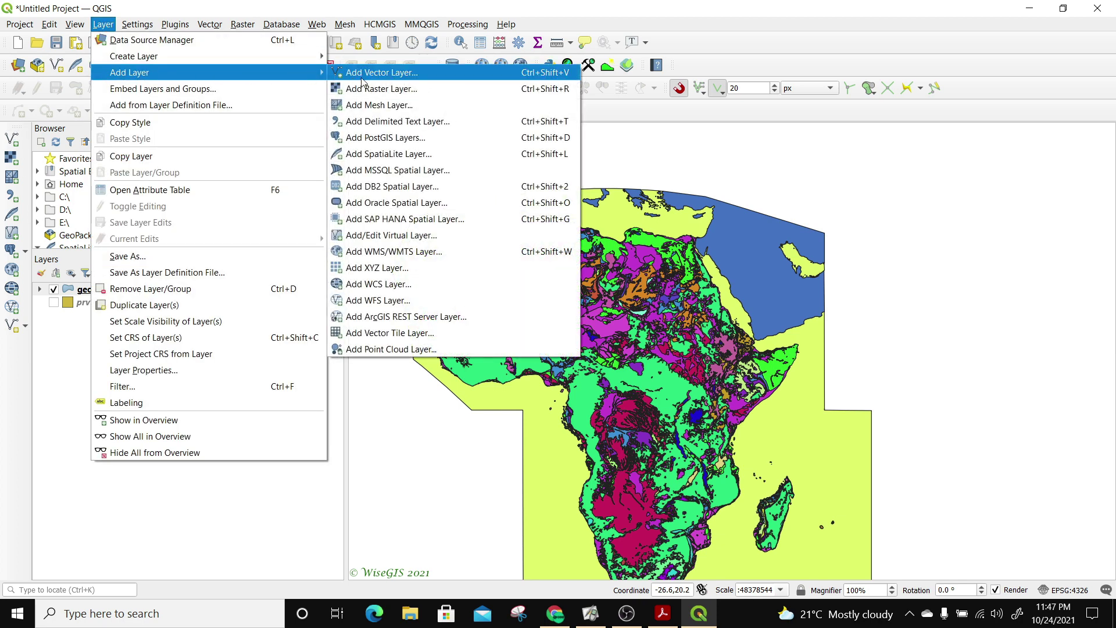
click(406, 73)
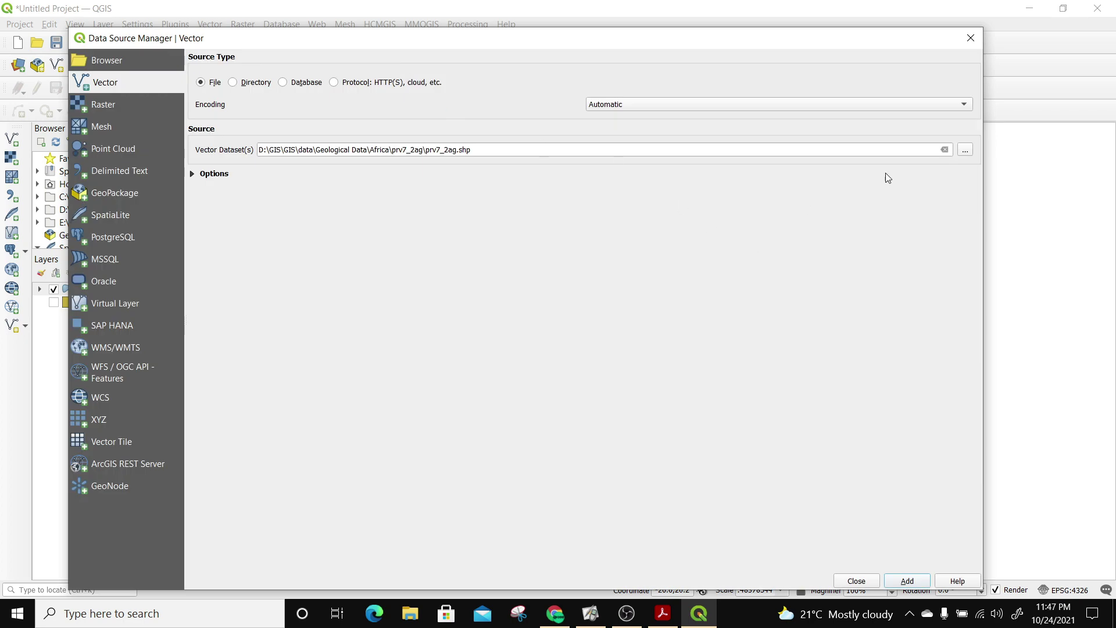
click(965, 150)
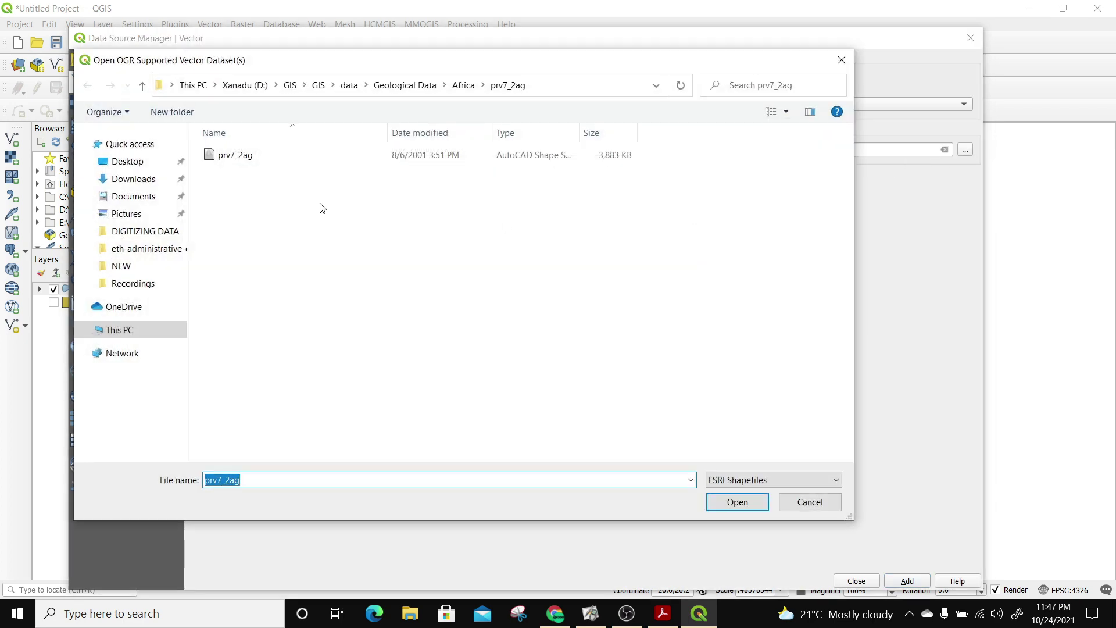
click(464, 92)
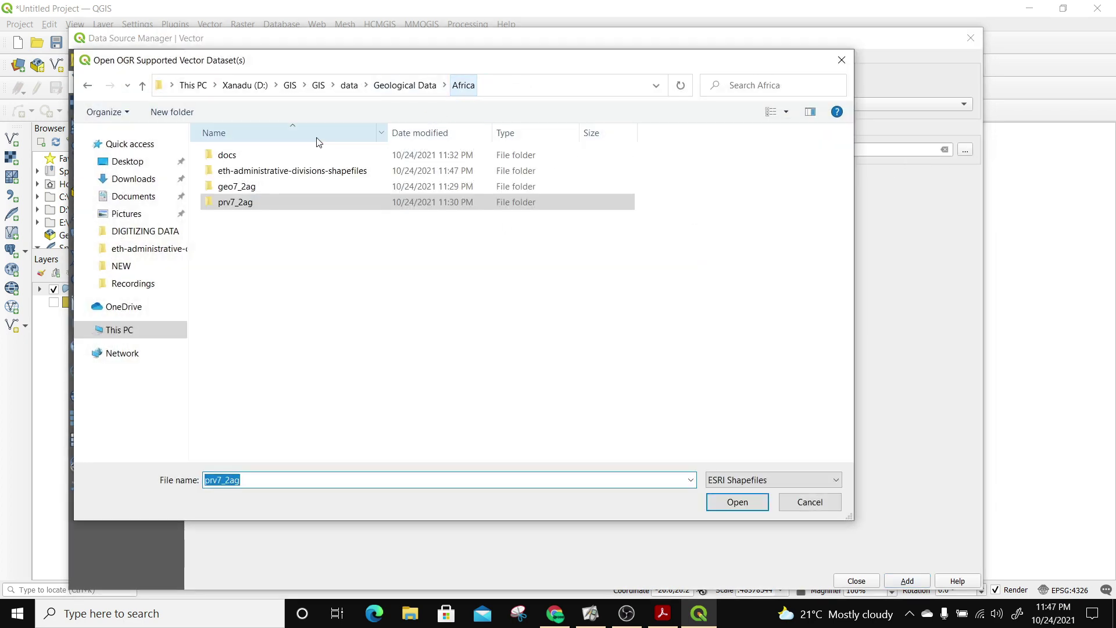
double_click(253, 172)
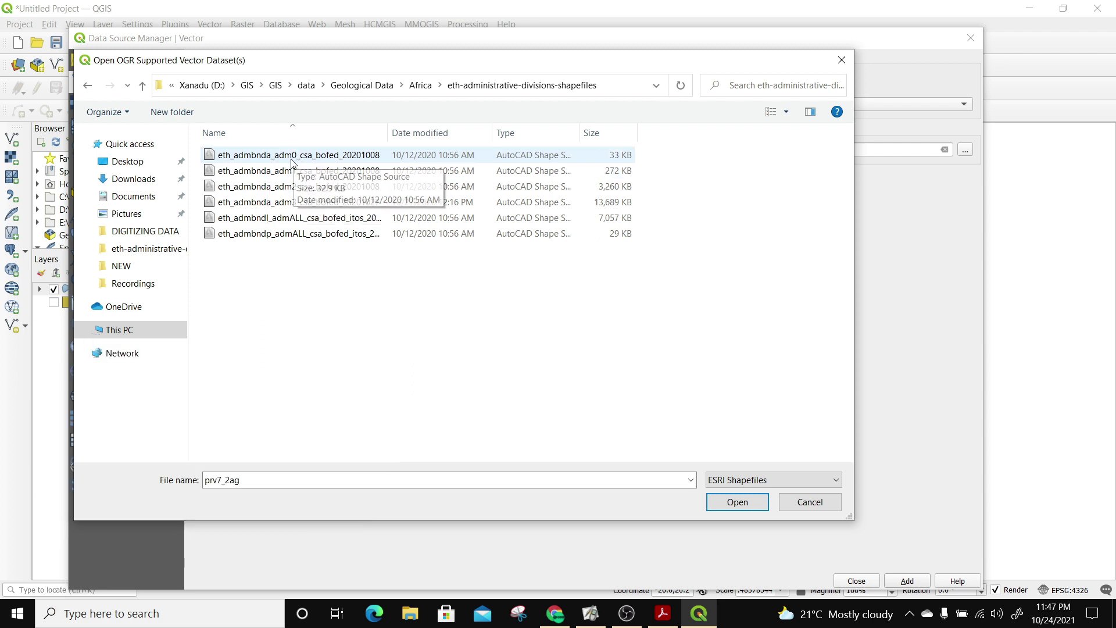
double_click(291, 156)
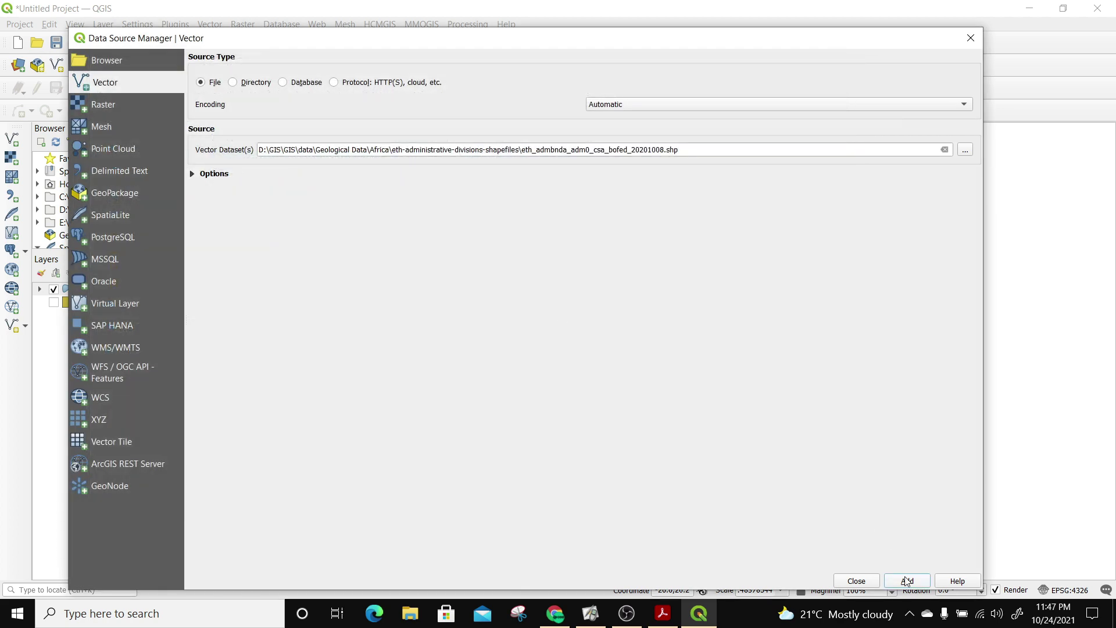
click(907, 581)
click(856, 581)
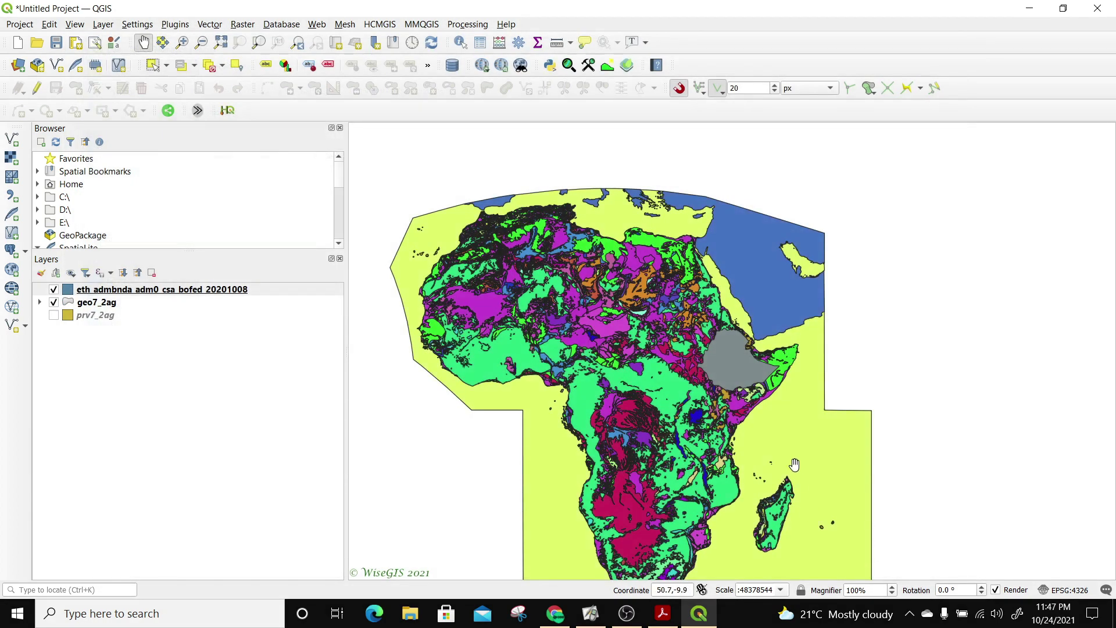
- Zoom to the Ethiopia adm0 boundary layer and style it with the outline black symbol
right_click(119, 291)
click(153, 299)
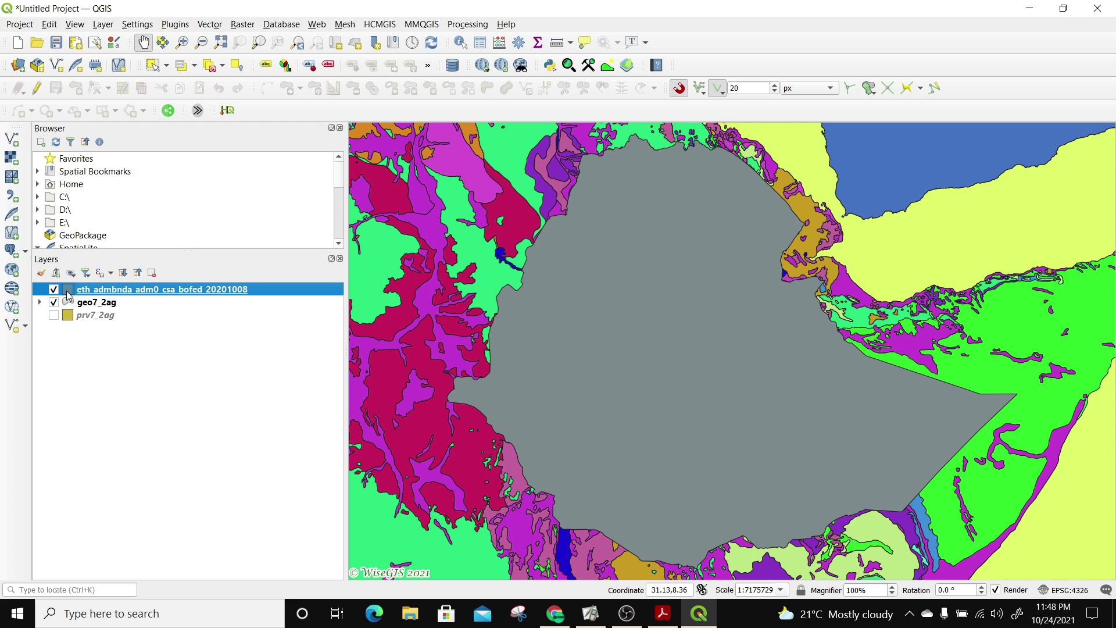
right_click(68, 295)
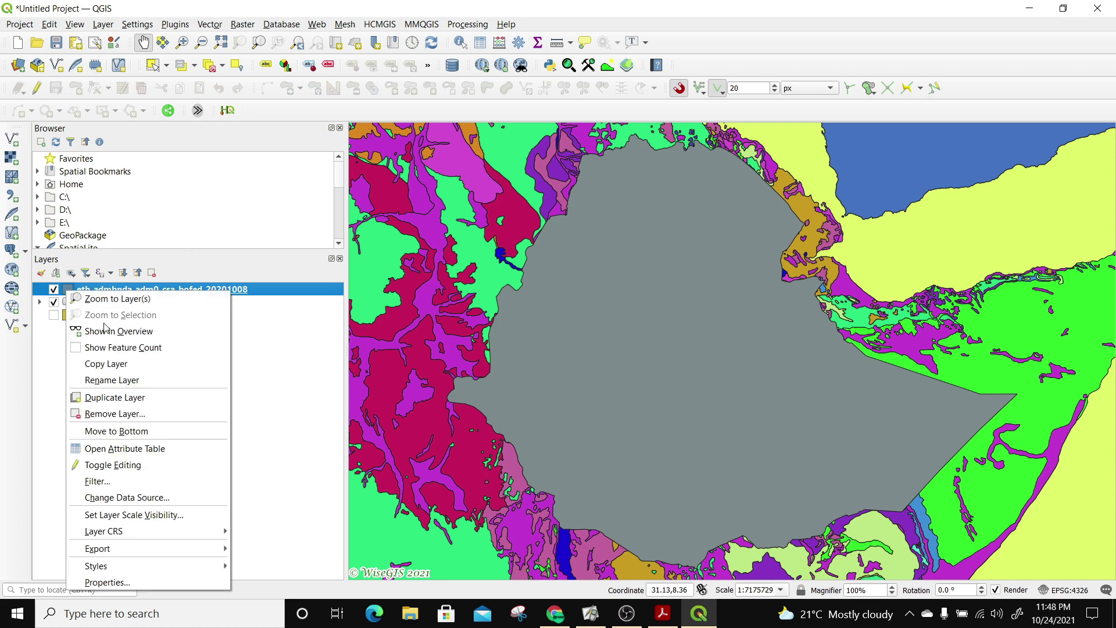
click(107, 583)
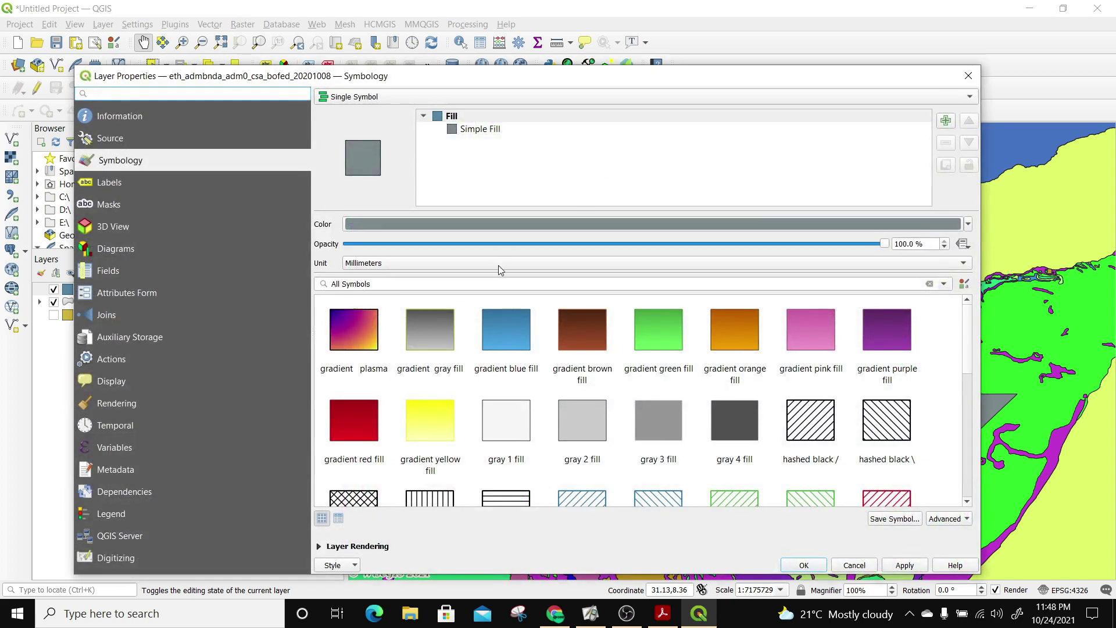
scroll(968, 338, down, 3)
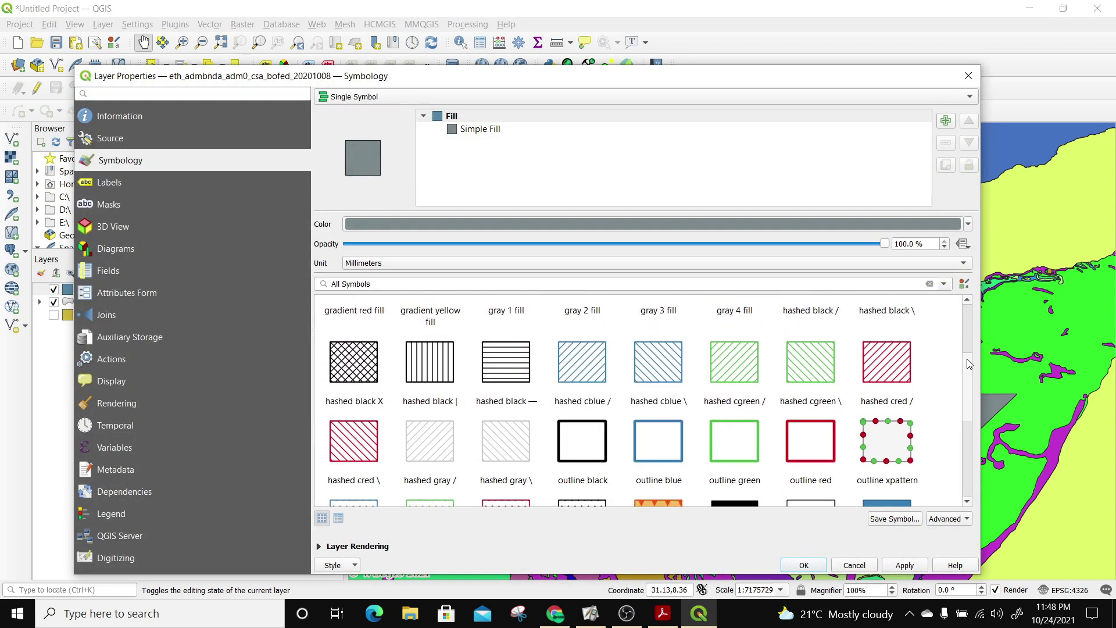
click(600, 428)
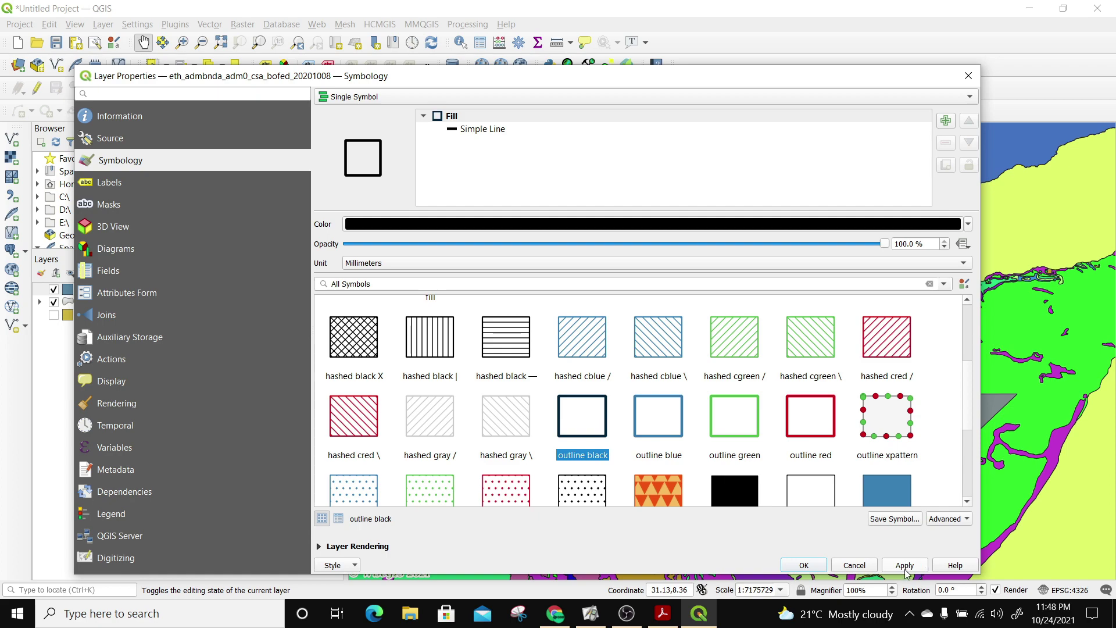
click(904, 567)
click(807, 566)
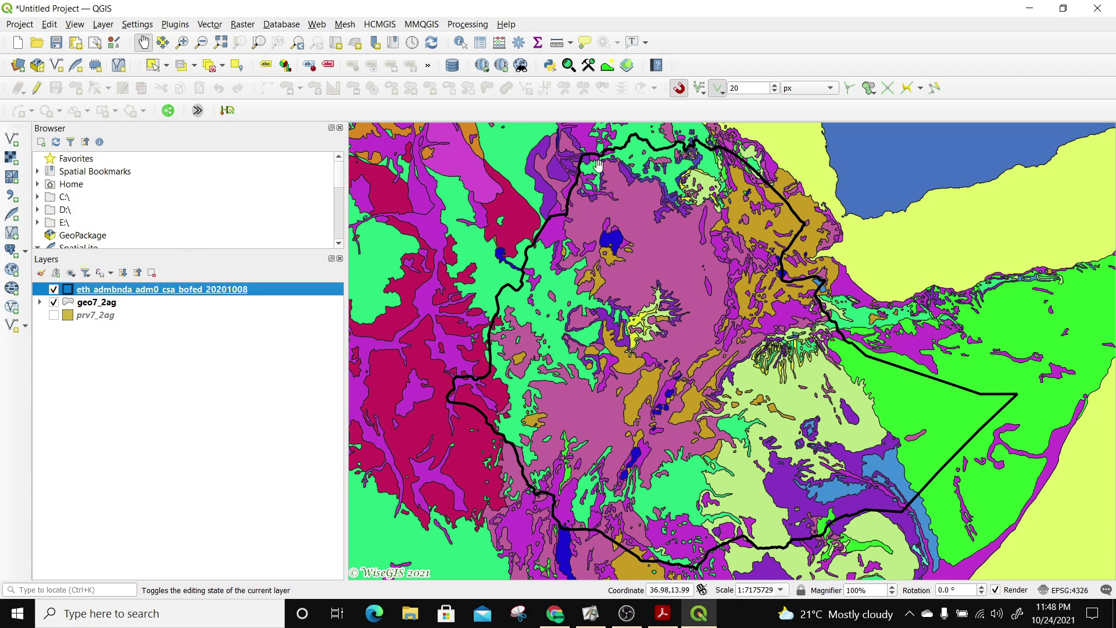
- Show all layers and clip geo7_2ag with the eth_admbnda_adm0_csa_bofed_20201008 layer as overlay into a temporary layer
key(ctrl+shift+u)
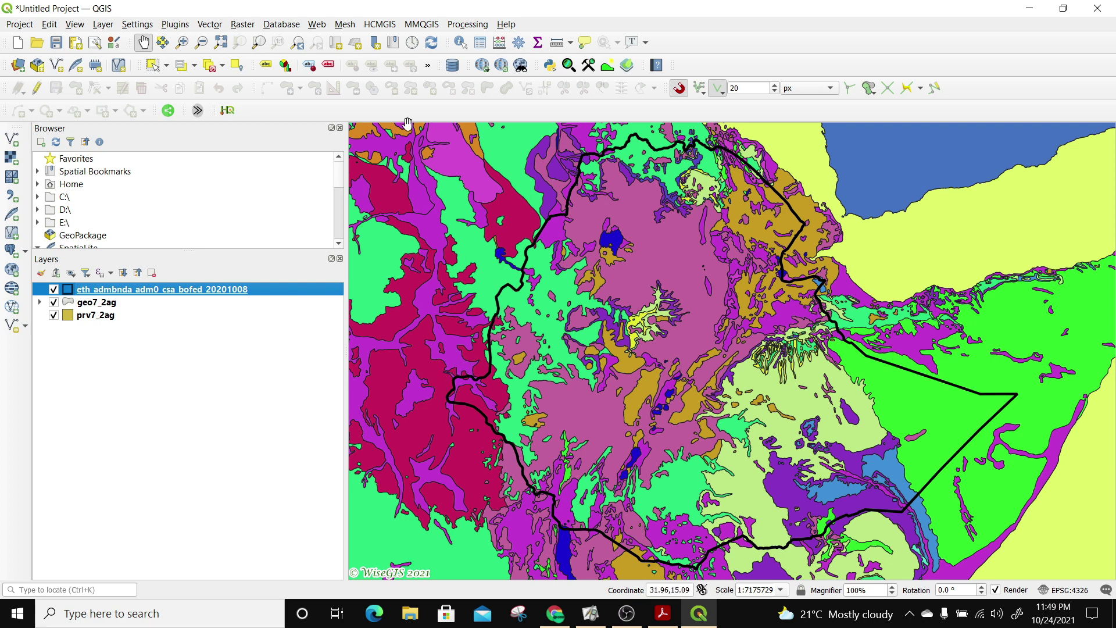
click(209, 25)
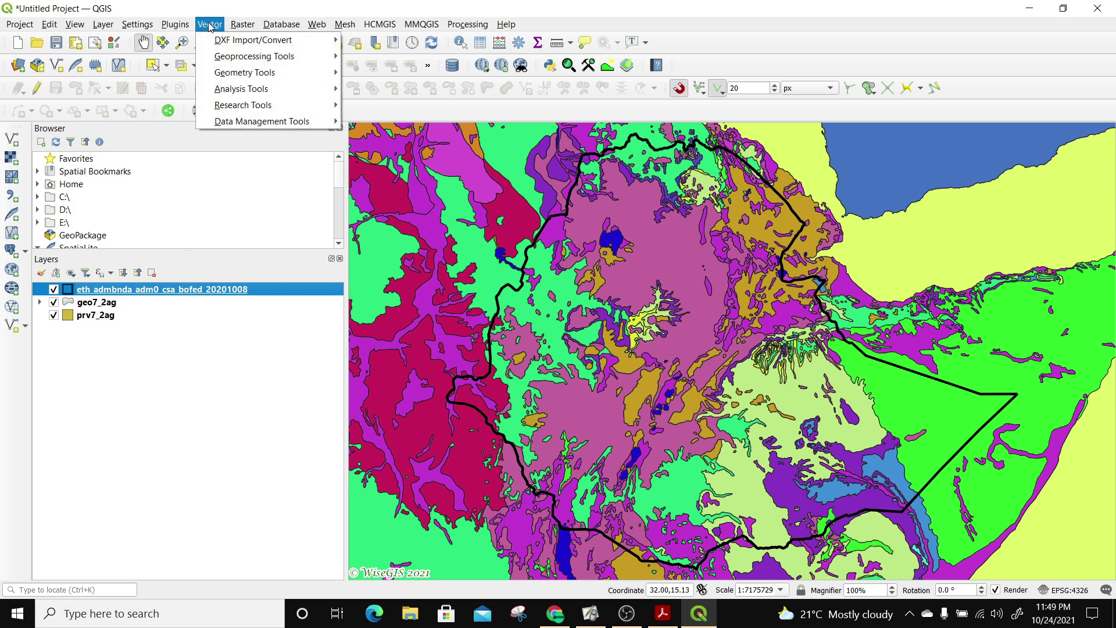
mouse_move(233, 56)
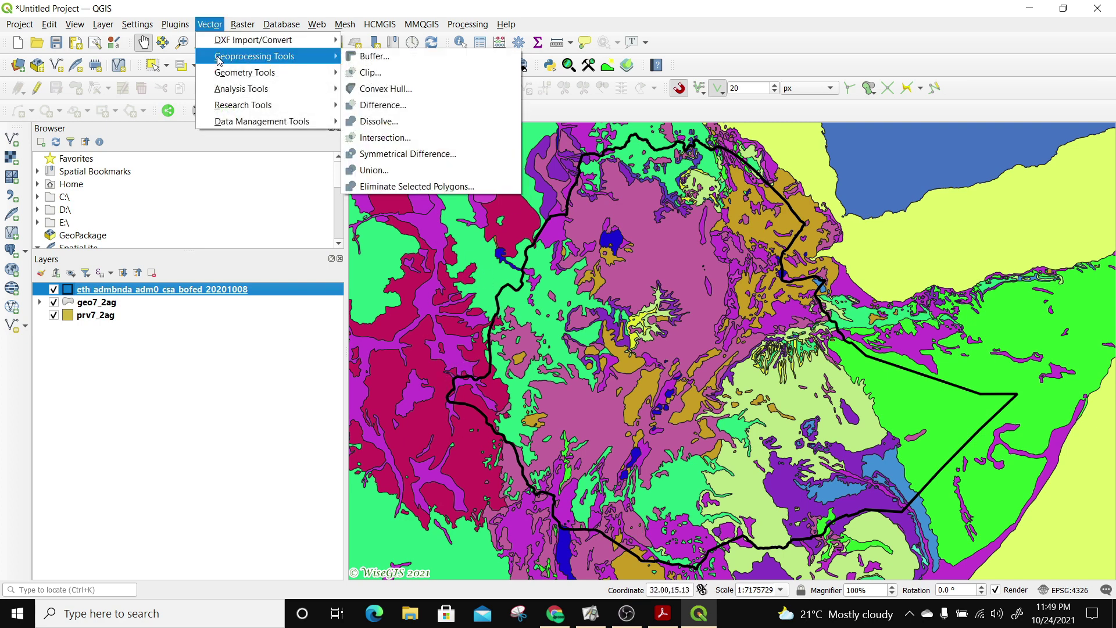
click(381, 72)
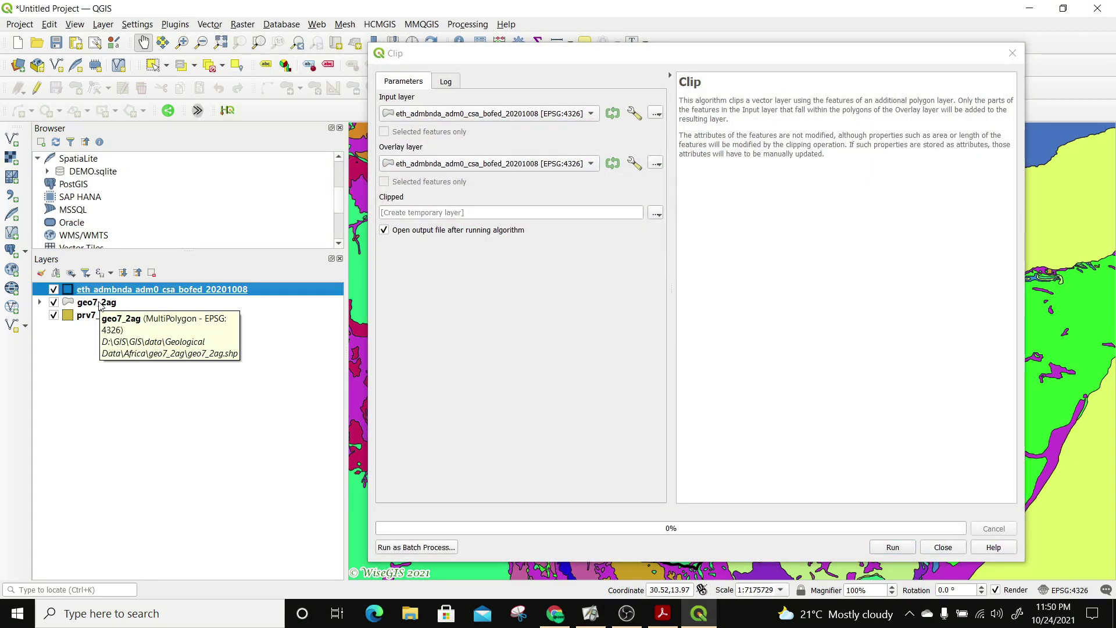
click(98, 306)
drag(81, 308, 416, 119)
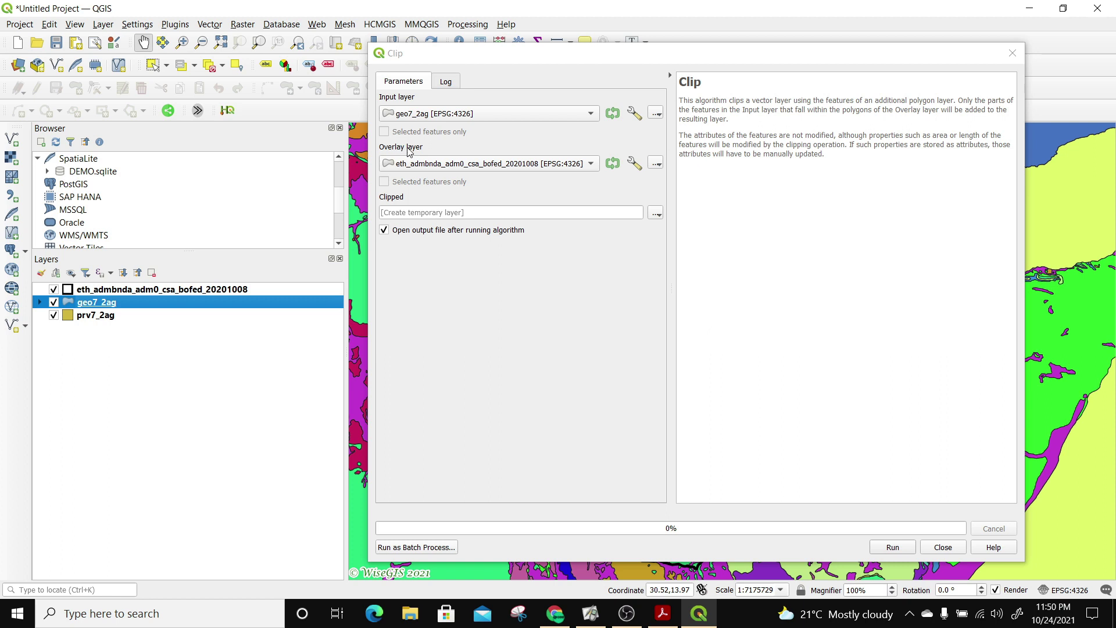
drag(120, 291, 447, 164)
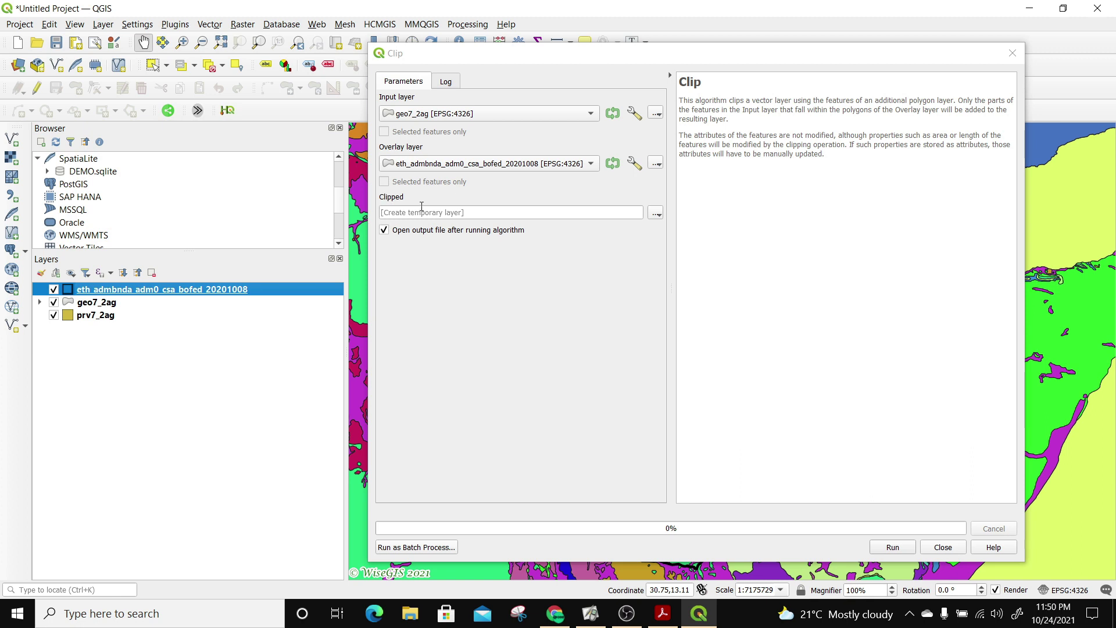
click(893, 547)
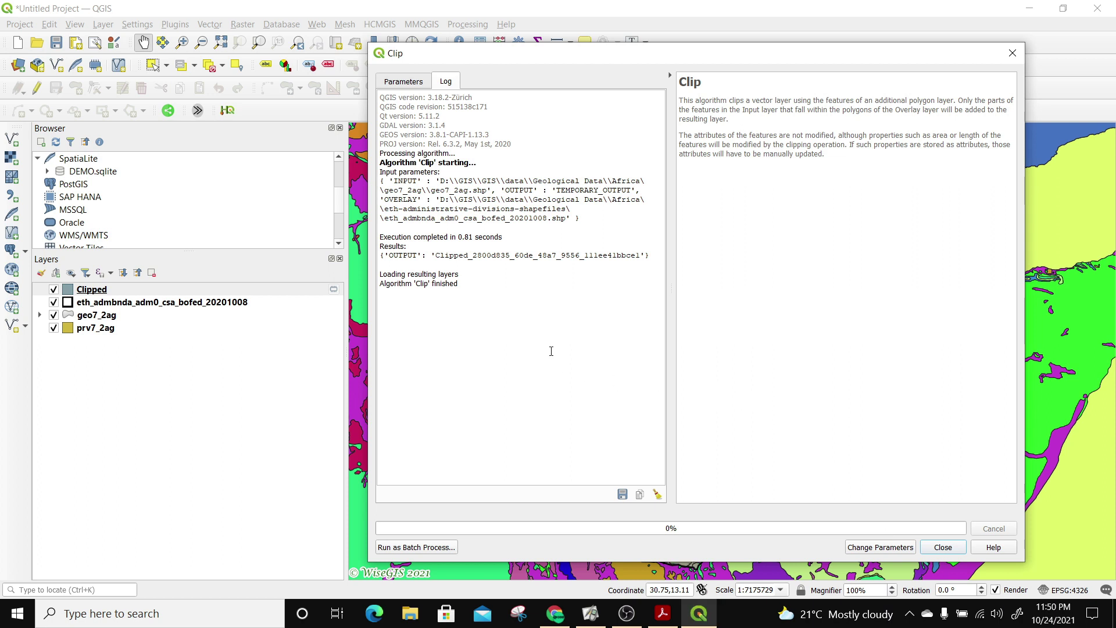
drag(450, 285, 390, 237)
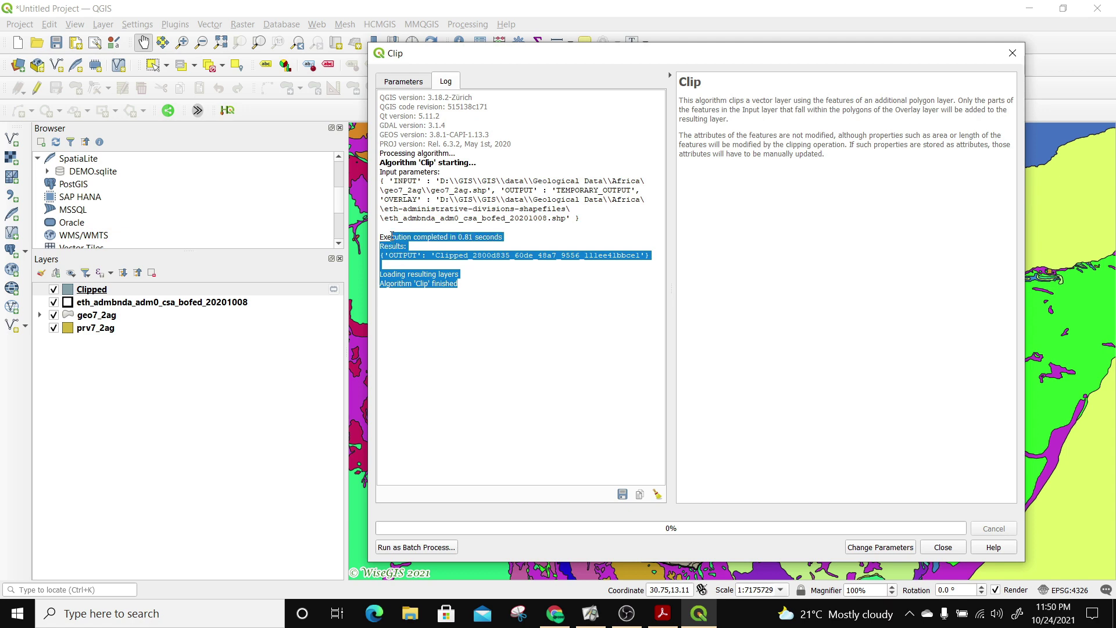
click(943, 547)
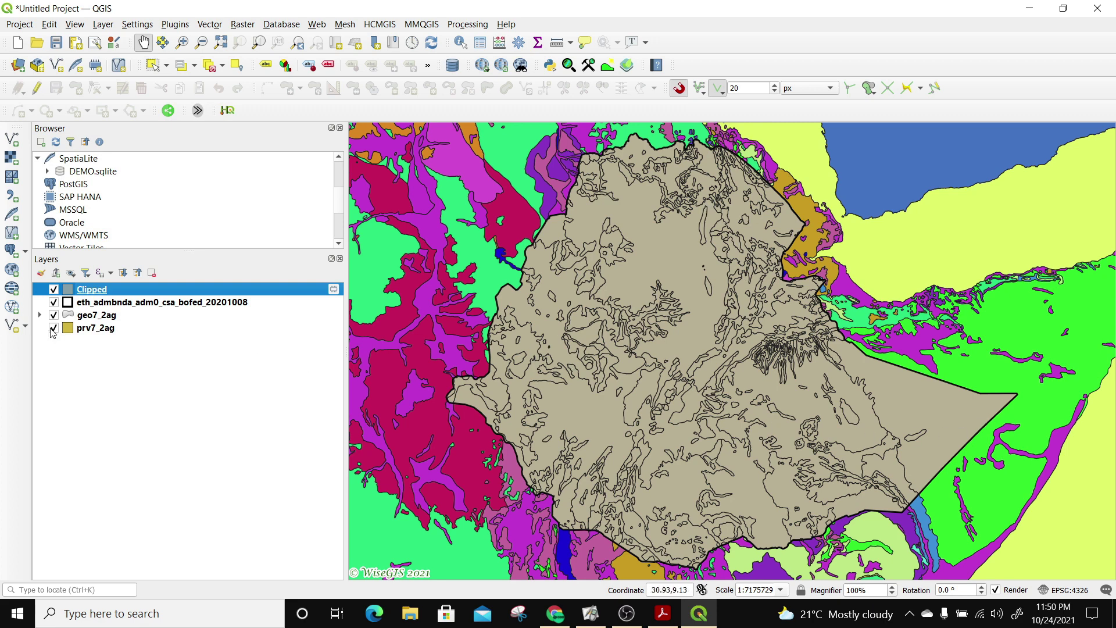
- Hide the geo7_2ag and prv7_2ag layers and review the attribute table of the Clipped layer
click(54, 314)
click(54, 327)
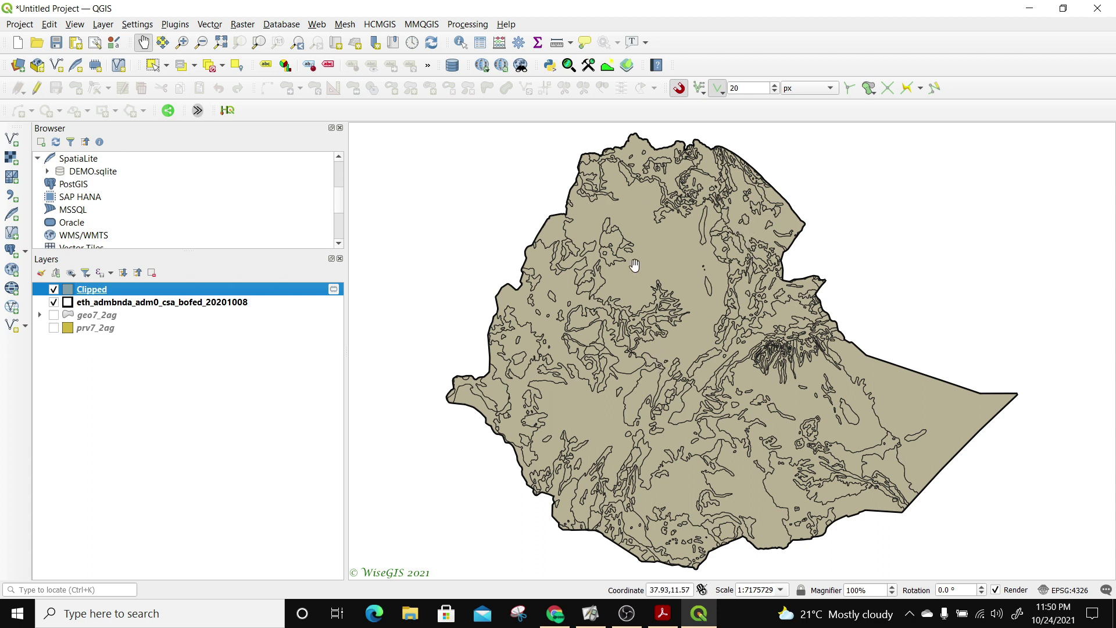
right_click(87, 291)
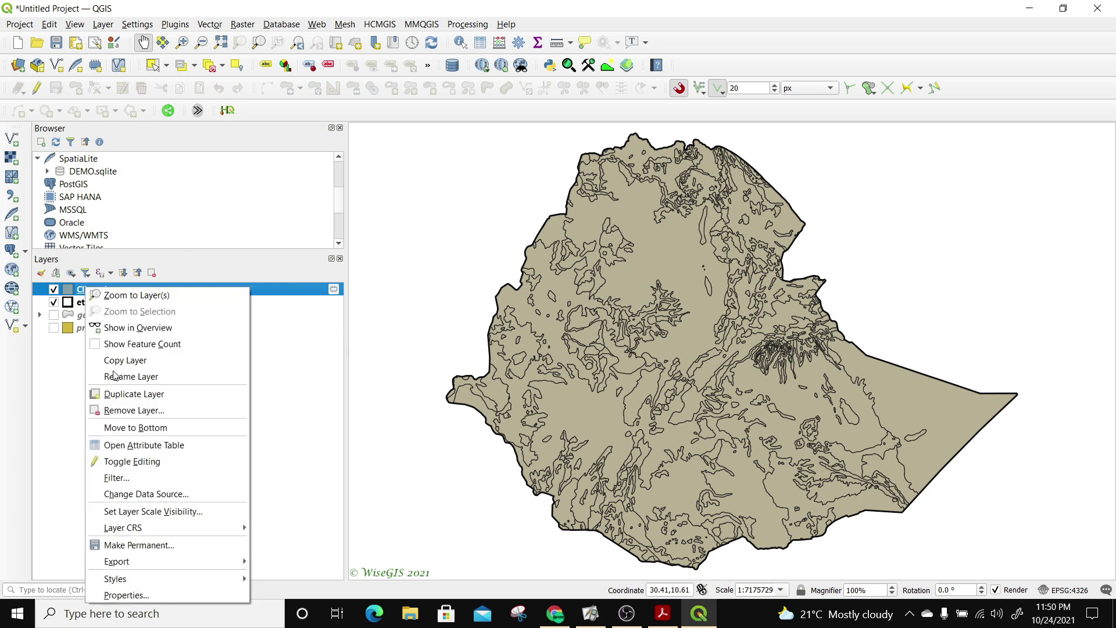
click(134, 446)
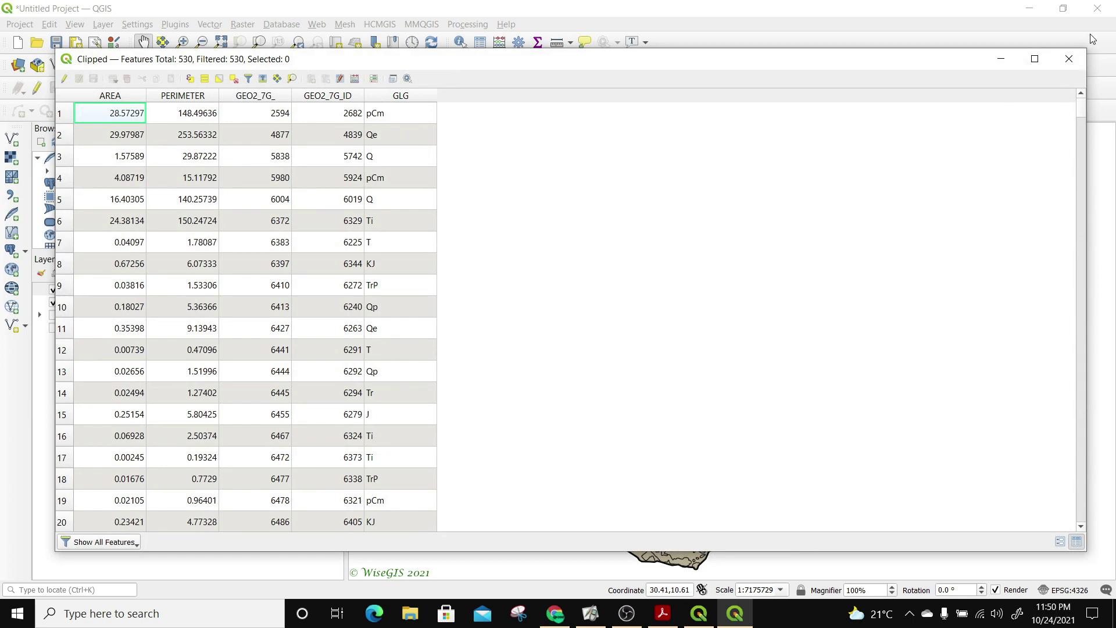
click(1069, 58)
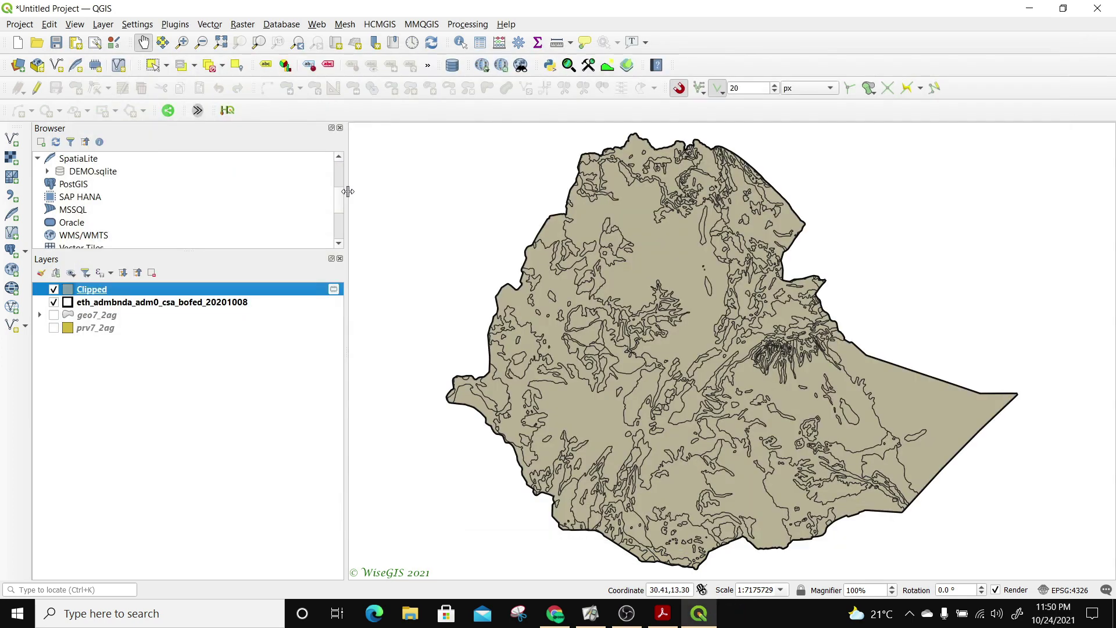
- Style the Clipped layer with Categorized symbology on the GLG field and classify its values using random colors
right_click(90, 289)
click(139, 596)
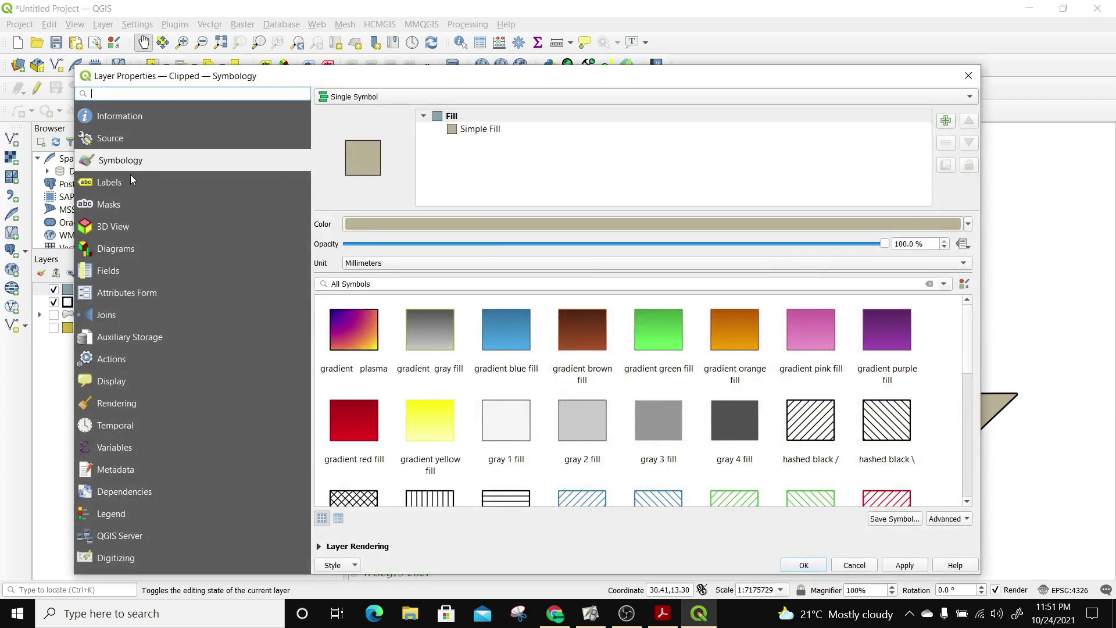
click(599, 97)
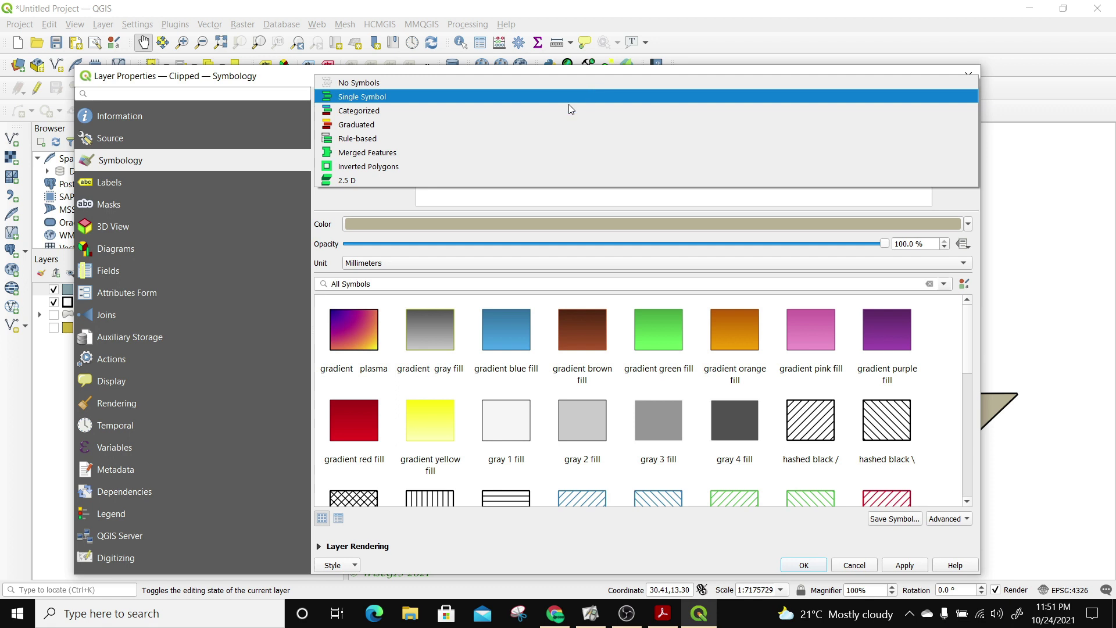
click(382, 112)
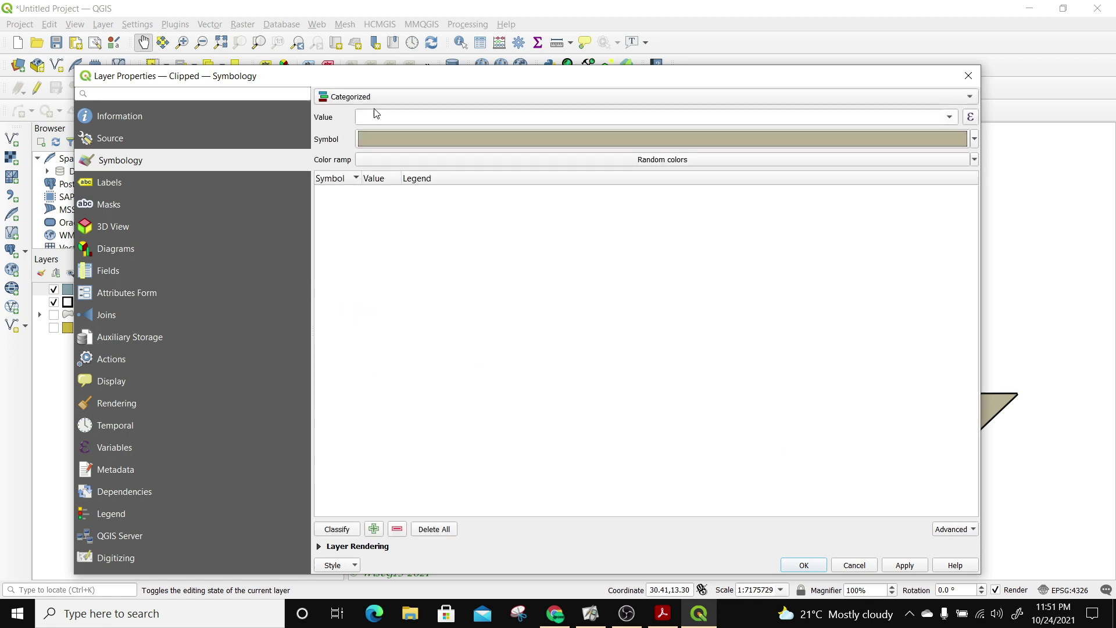
click(950, 118)
click(444, 202)
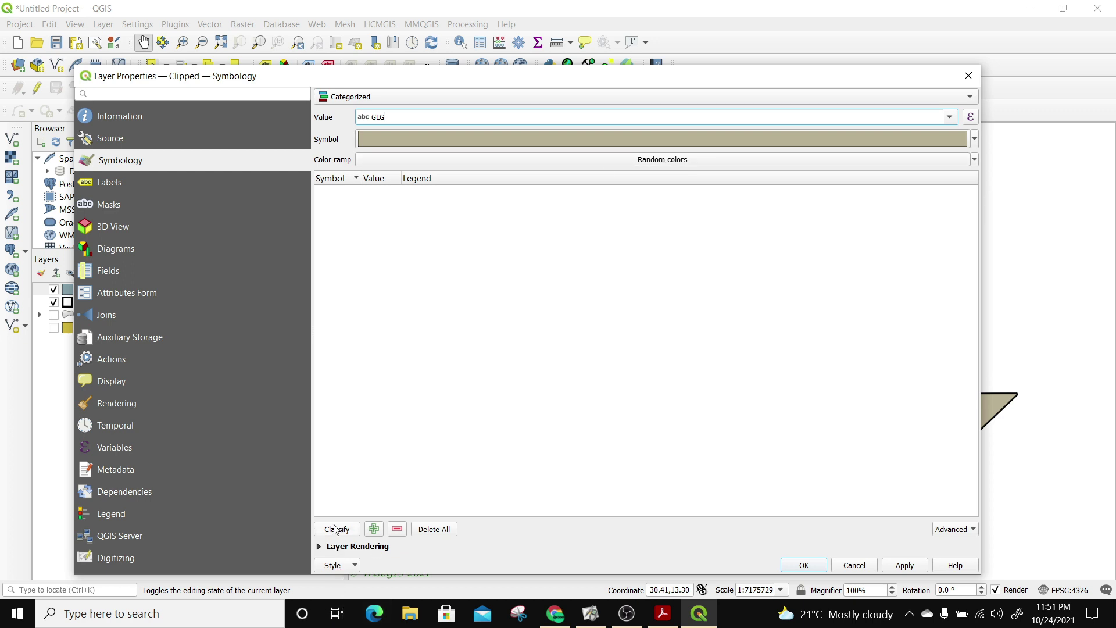
click(335, 529)
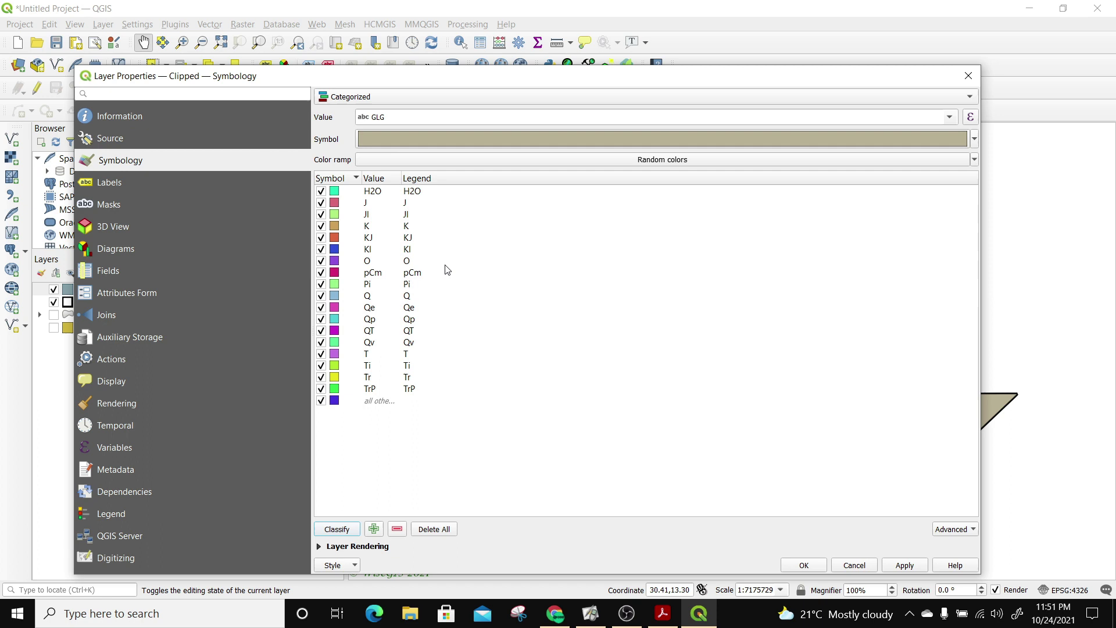
click(323, 403)
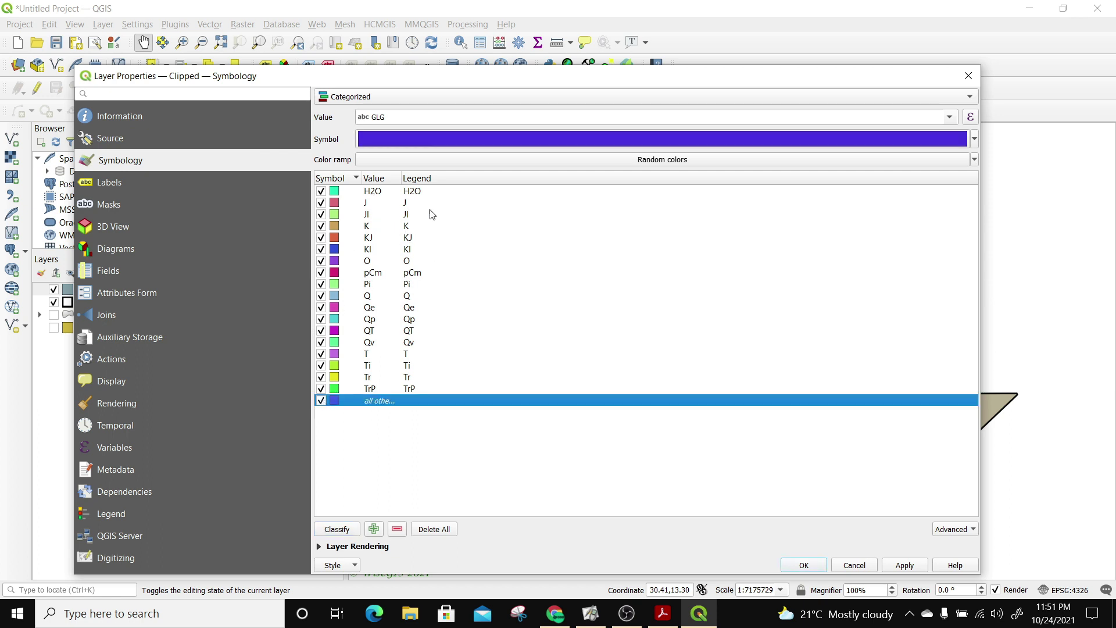
click(498, 467)
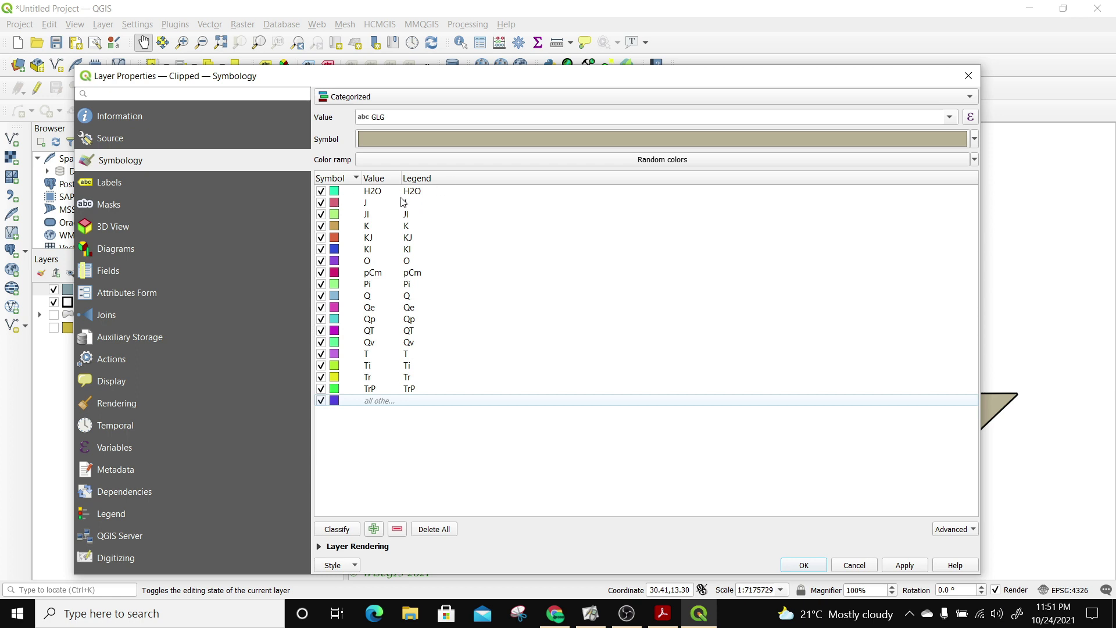
- Recolor the H2O class to a dark blue fill and change its legend label to Water
double_click(342, 192)
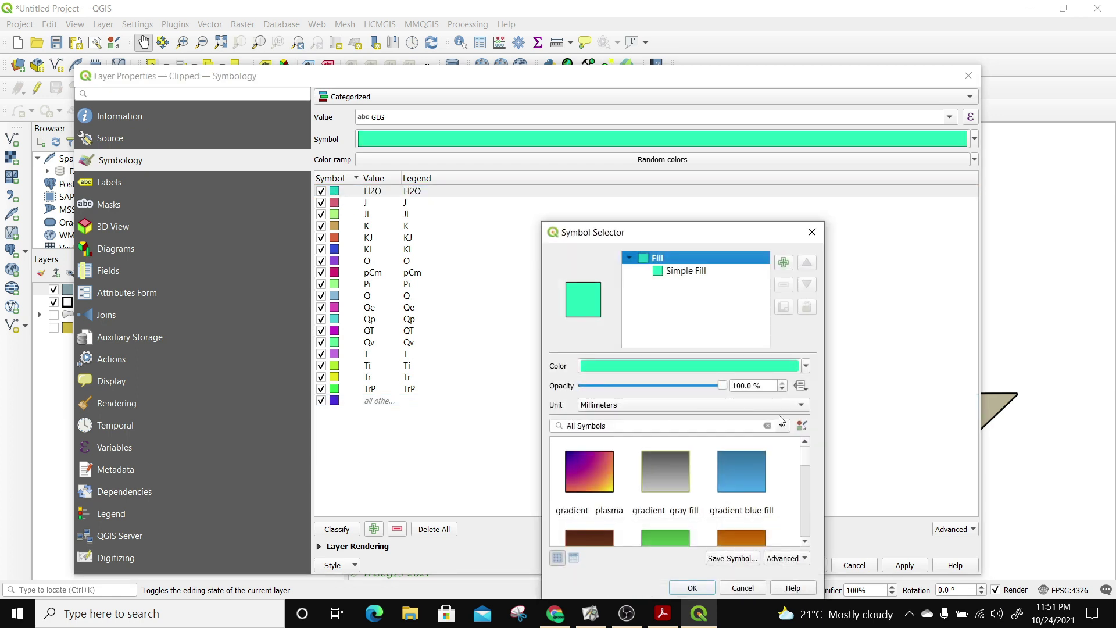
click(806, 366)
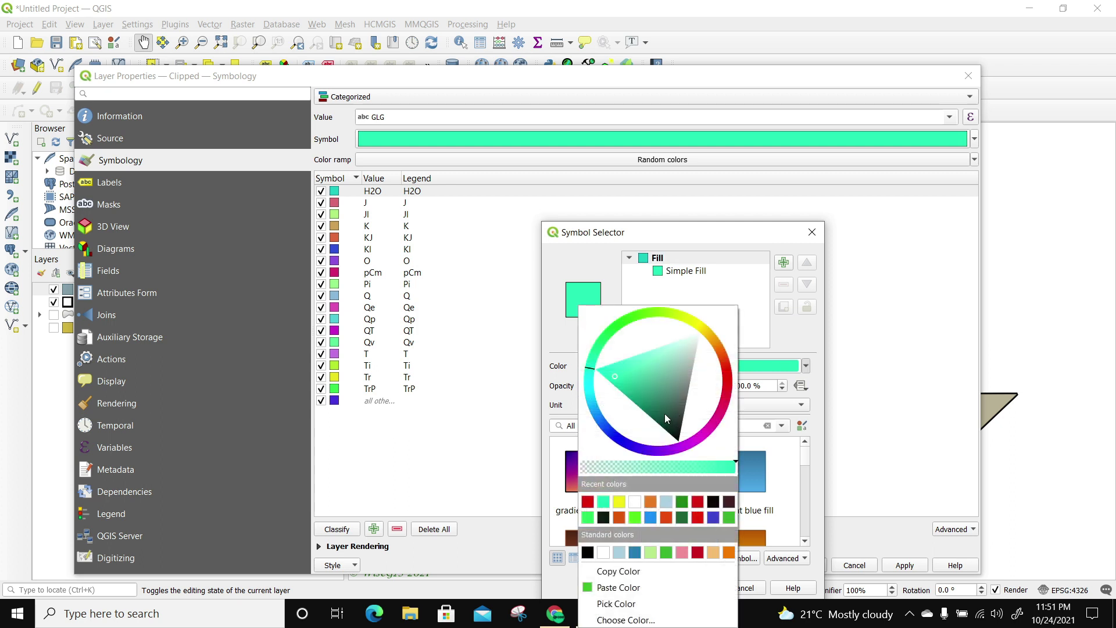
click(648, 409)
click(616, 439)
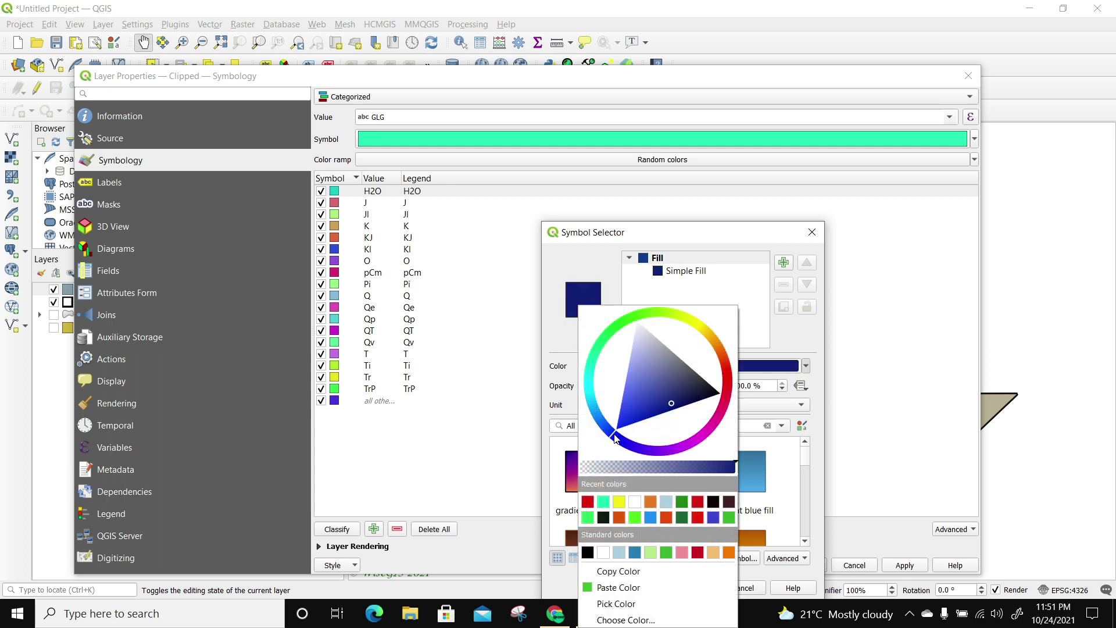
click(639, 411)
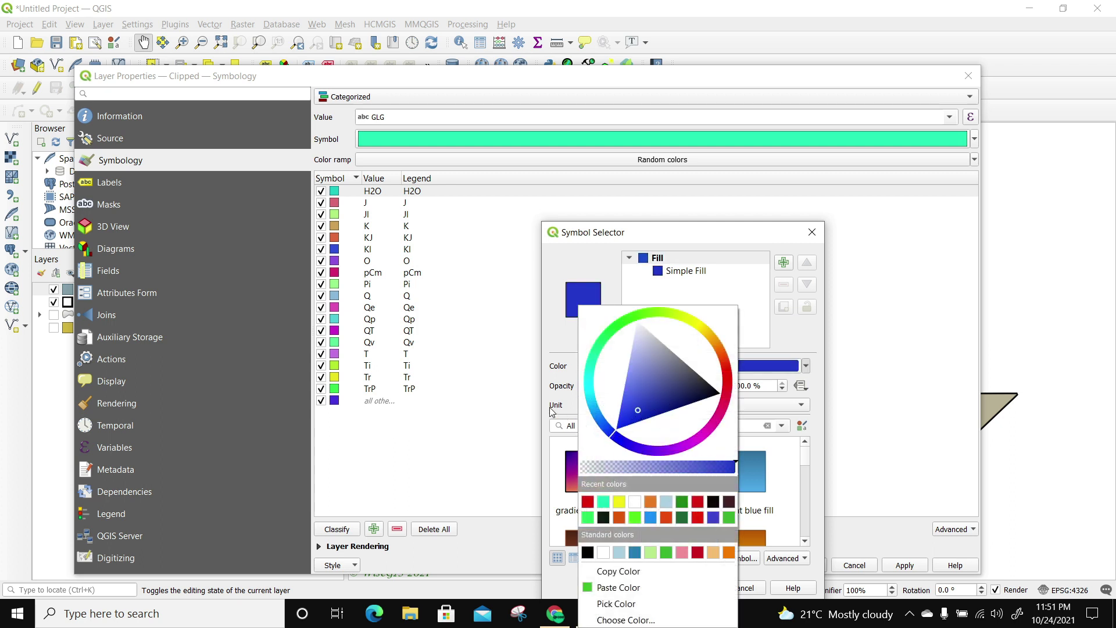
click(554, 360)
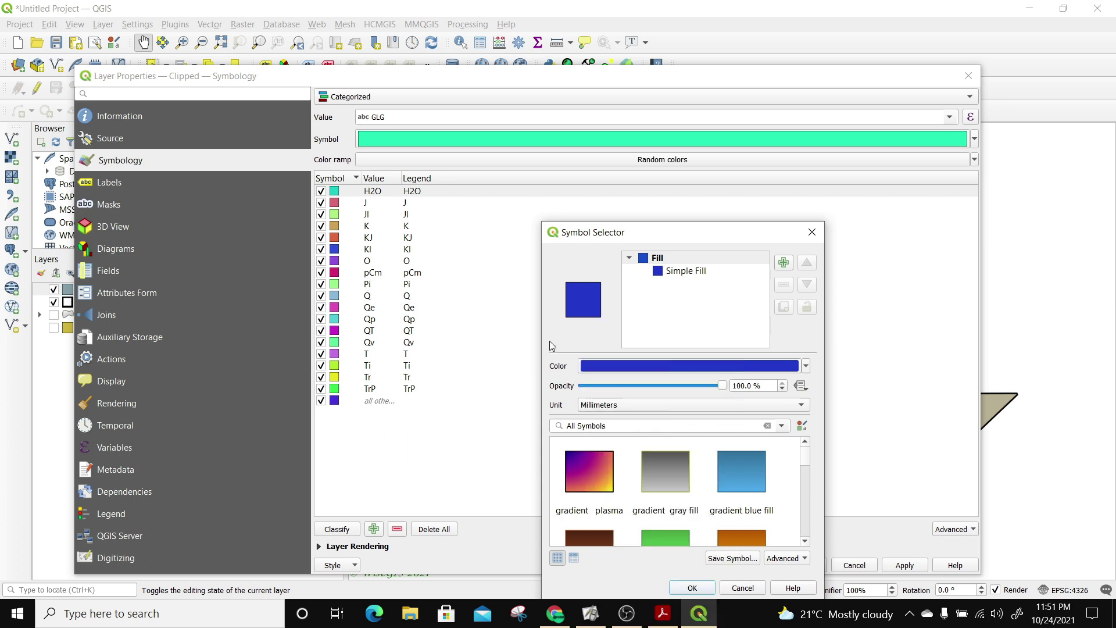
click(695, 588)
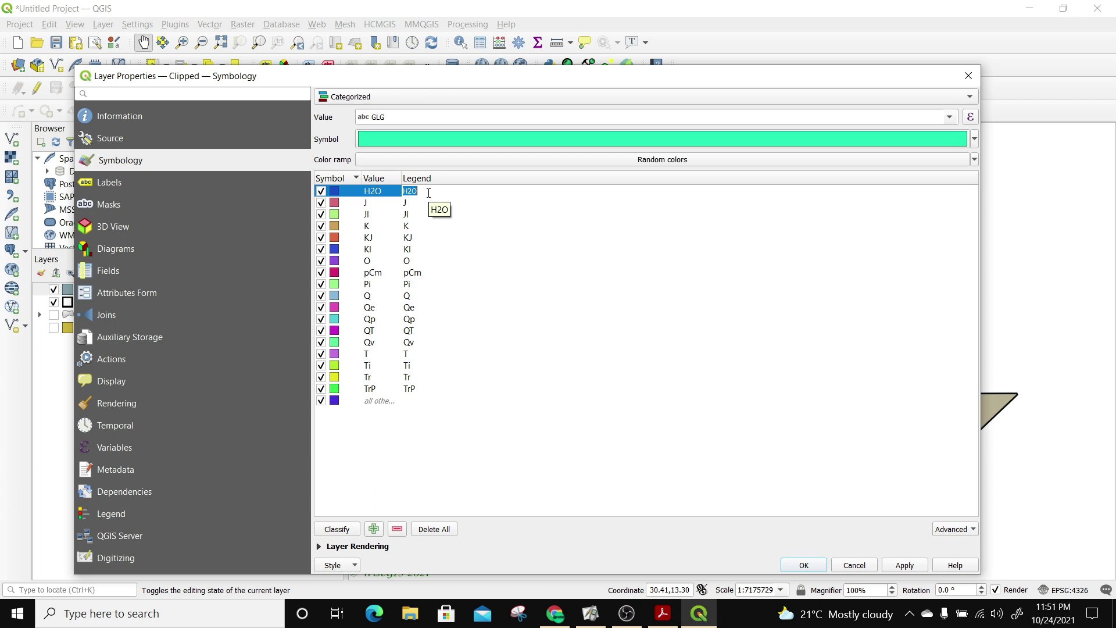
text(Water)
click(416, 203)
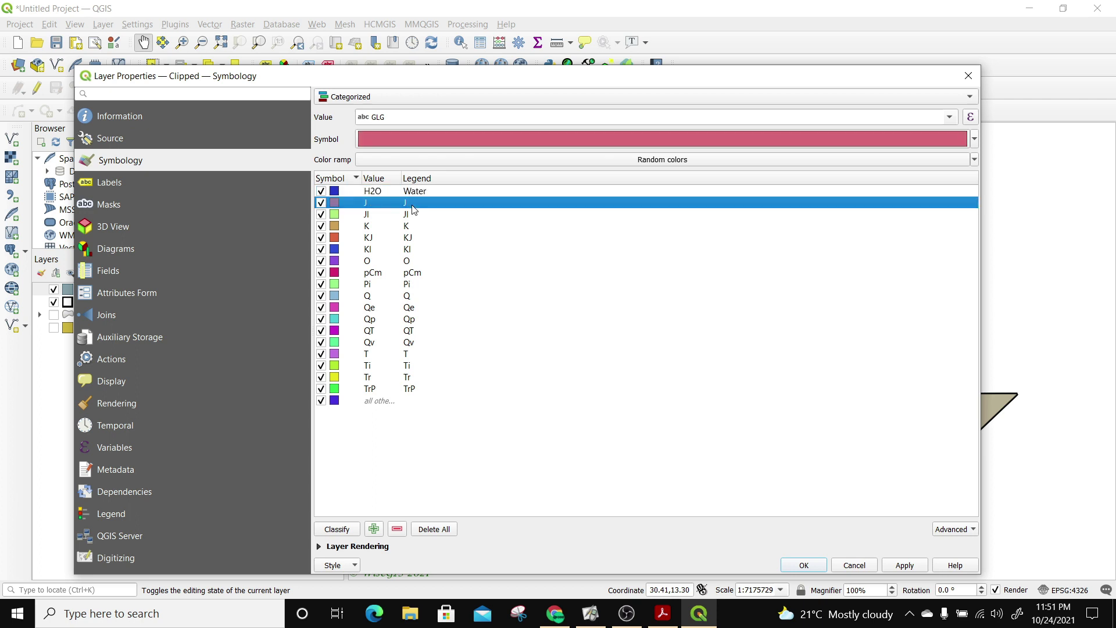
- Switch to ofr97470A_sheet2_plotter.pdf in Acrobat Reader and examine the Explanation legend for the meanings of the geology codes
click(663, 613)
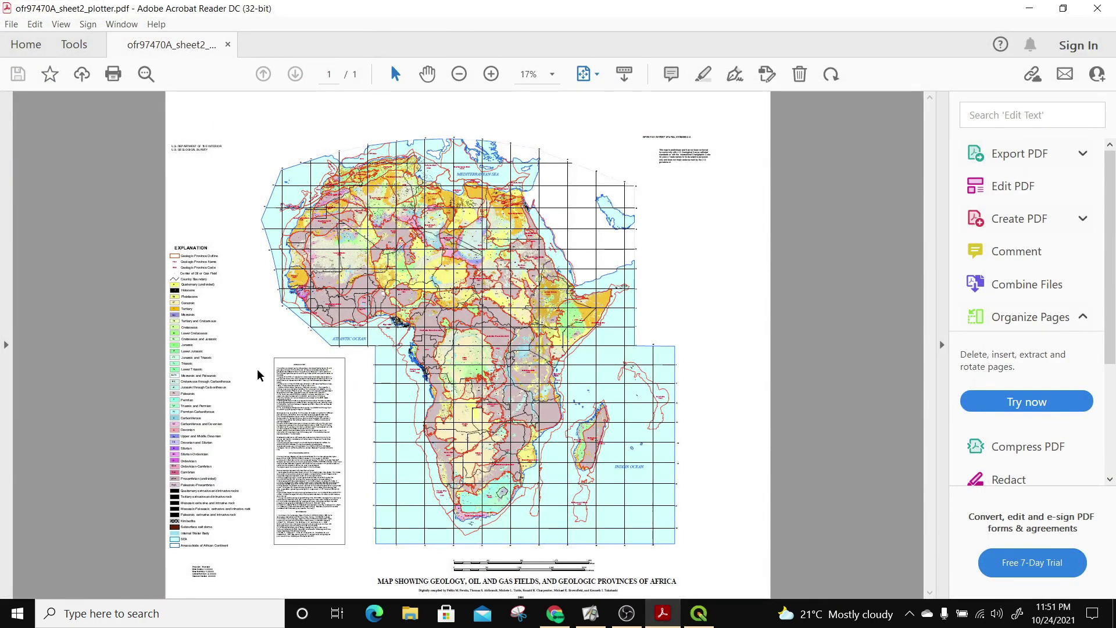
click(490, 74)
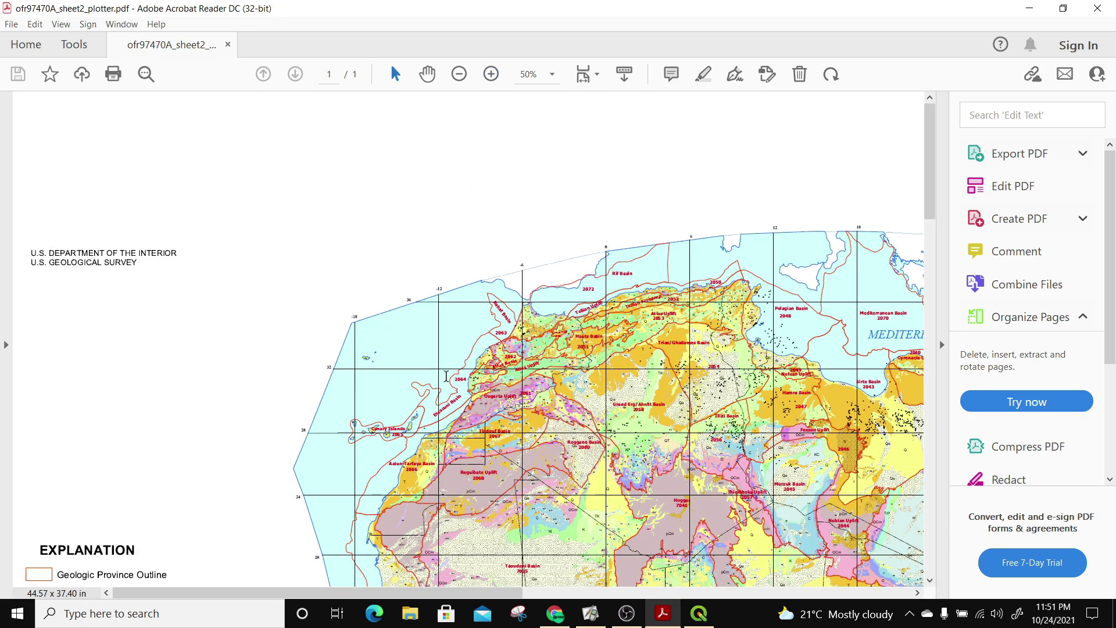
drag(930, 154, 934, 285)
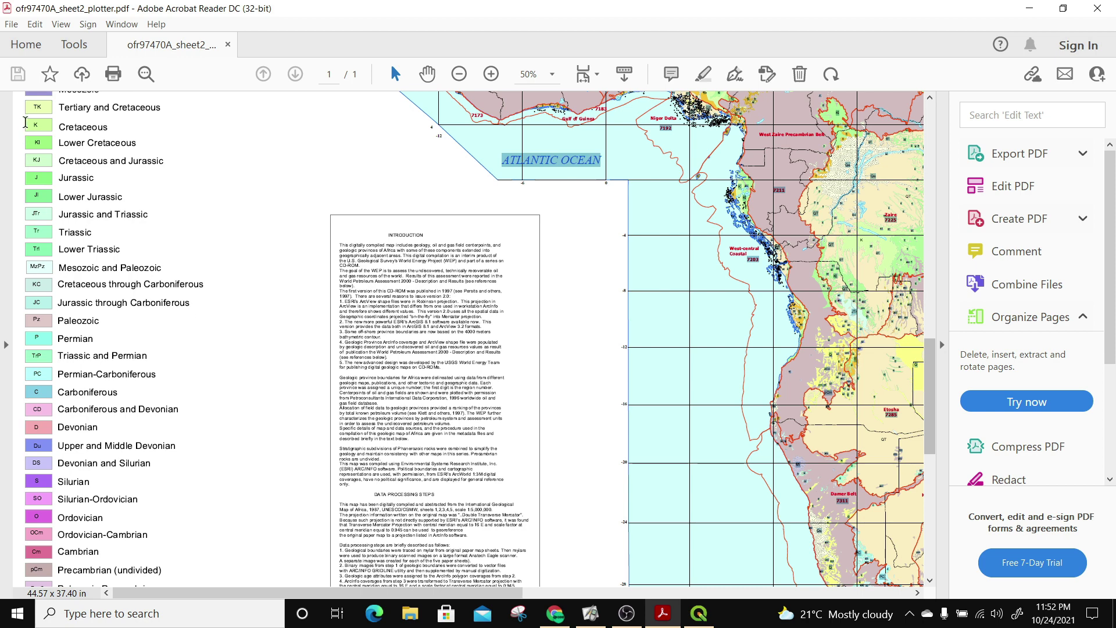
scroll(58, 177, up, 2)
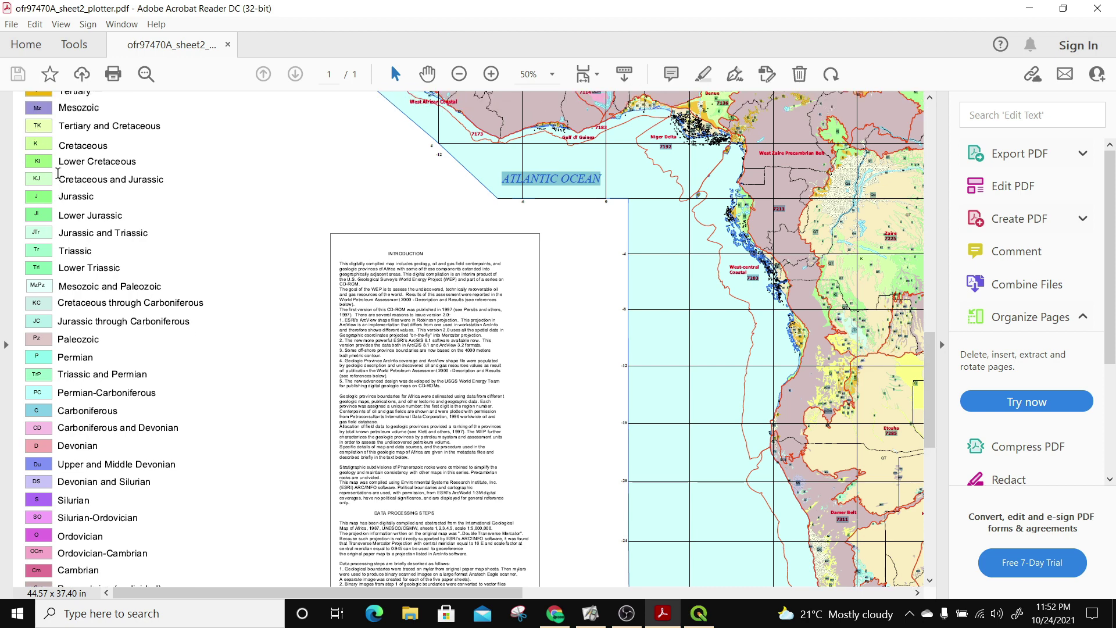
scroll(60, 179, up, 2)
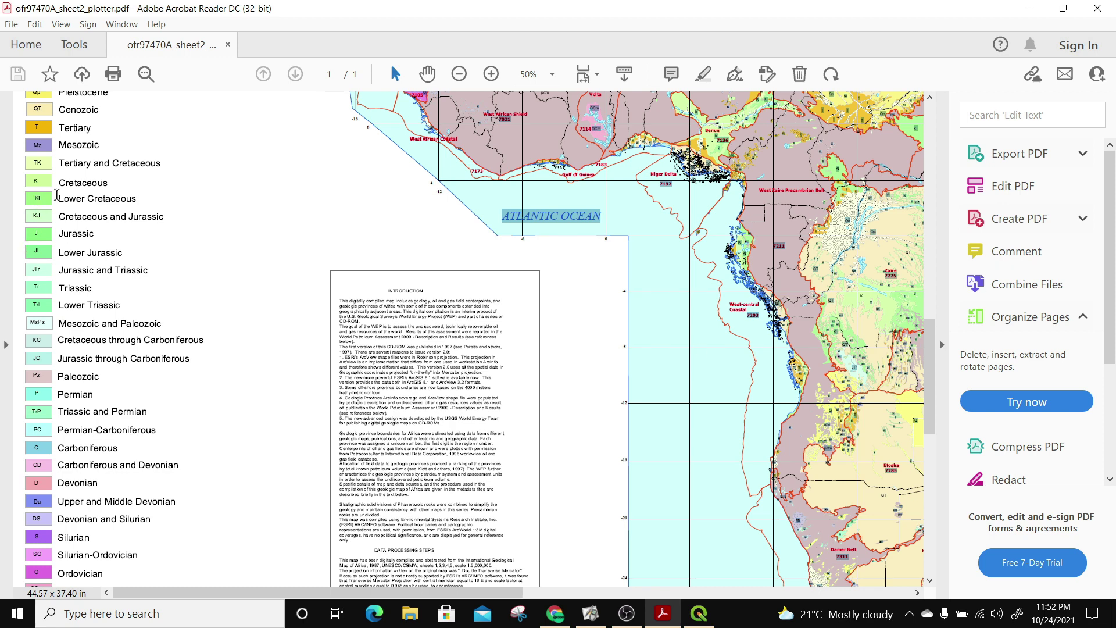
click(28, 180)
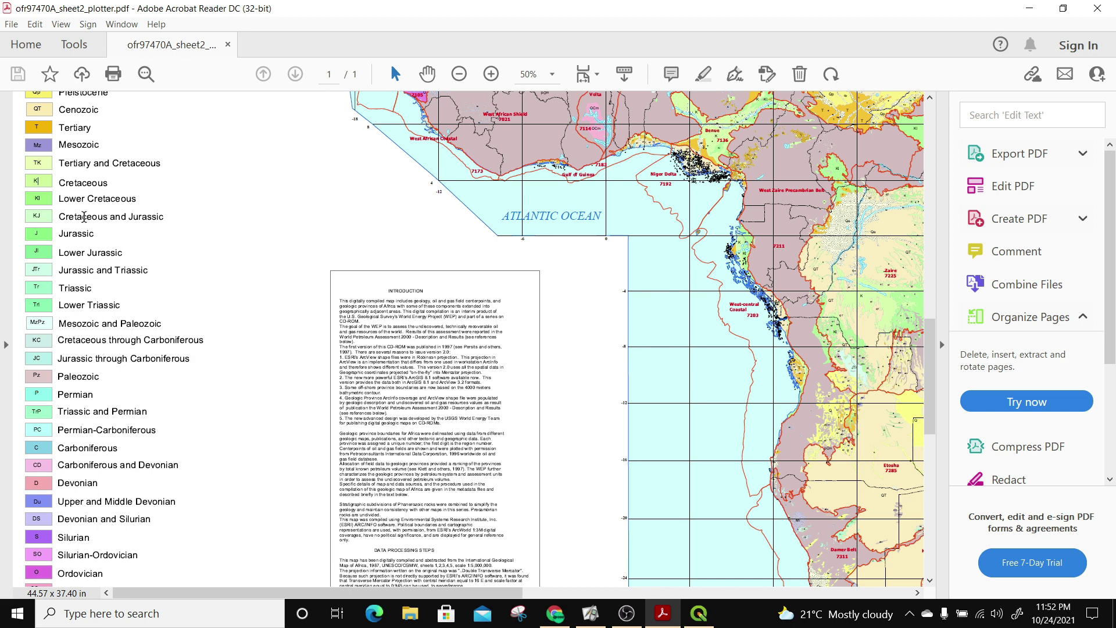
scroll(84, 216, up, 3)
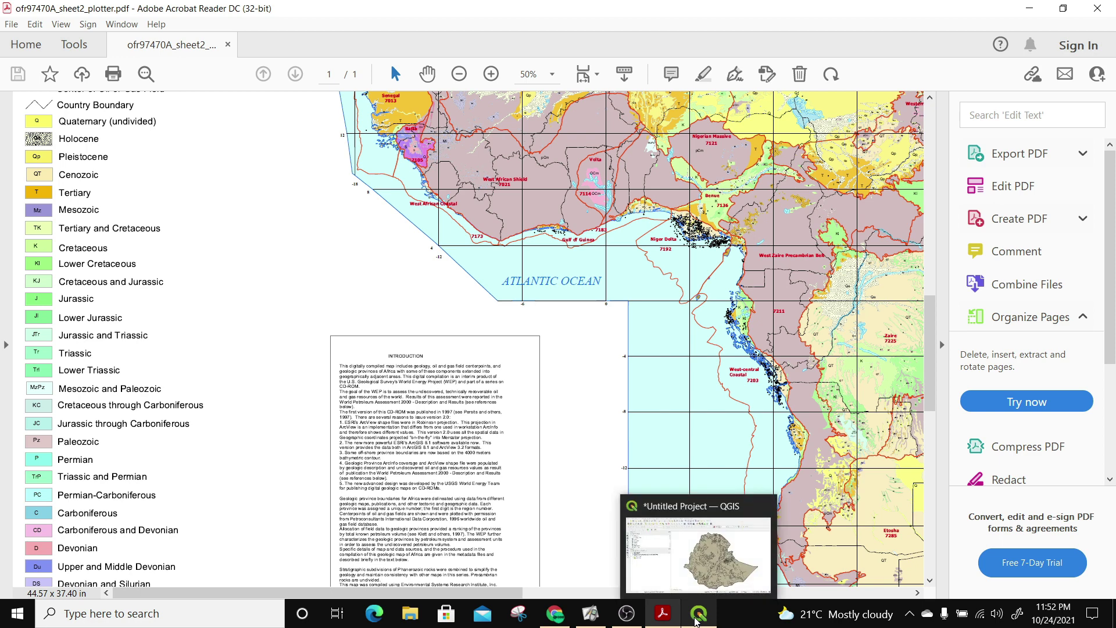
- Return to QGIS and apply the categorized GLG styling to the Clipped layer
click(698, 615)
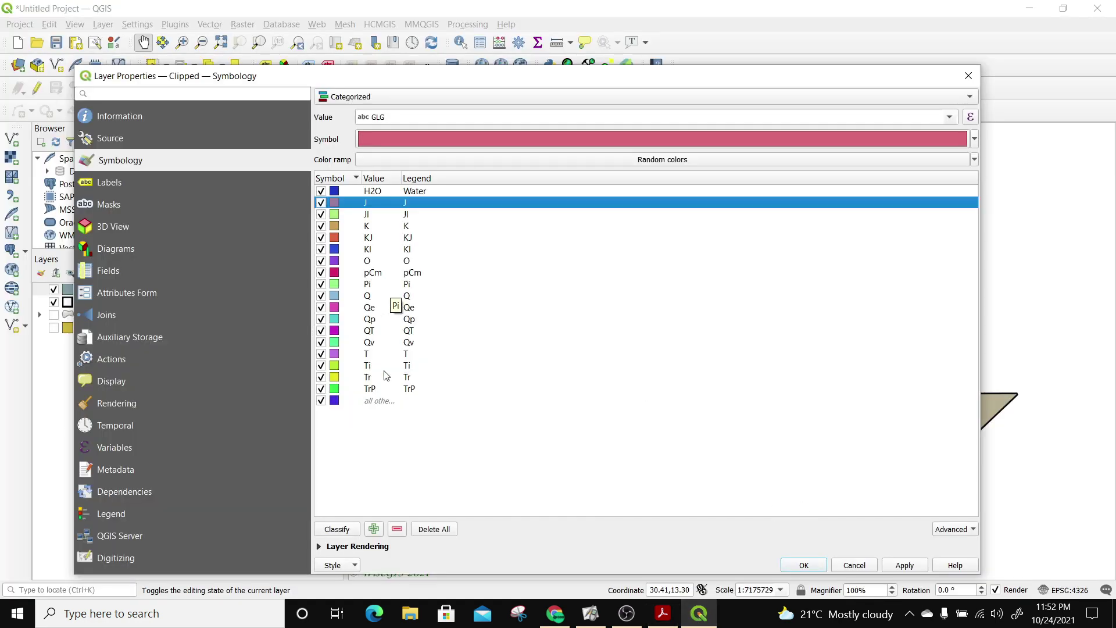
click(906, 565)
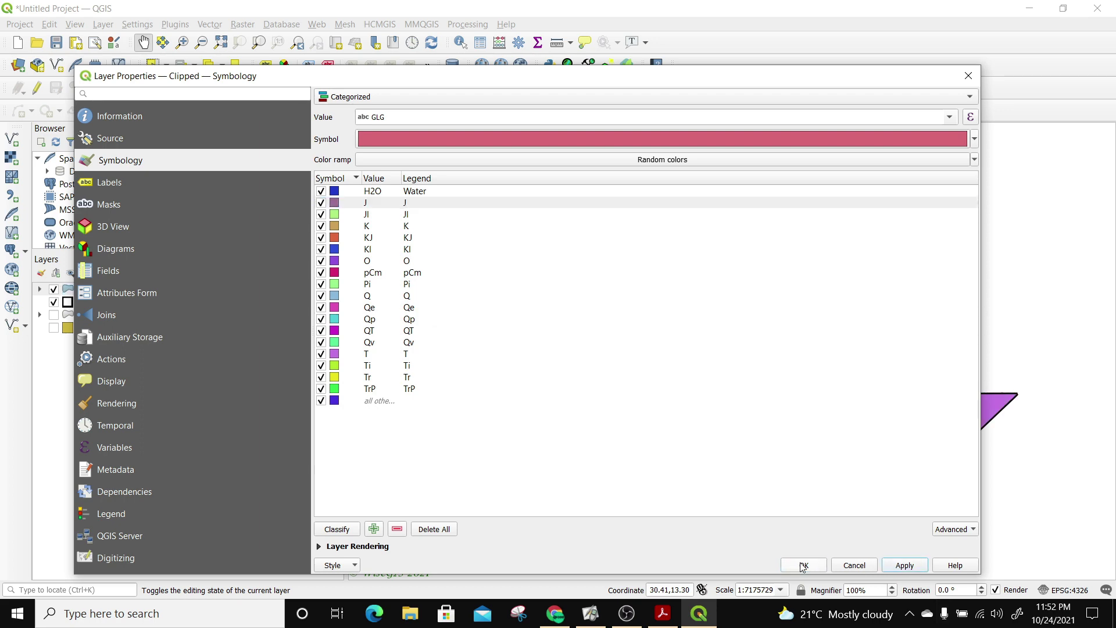
click(804, 565)
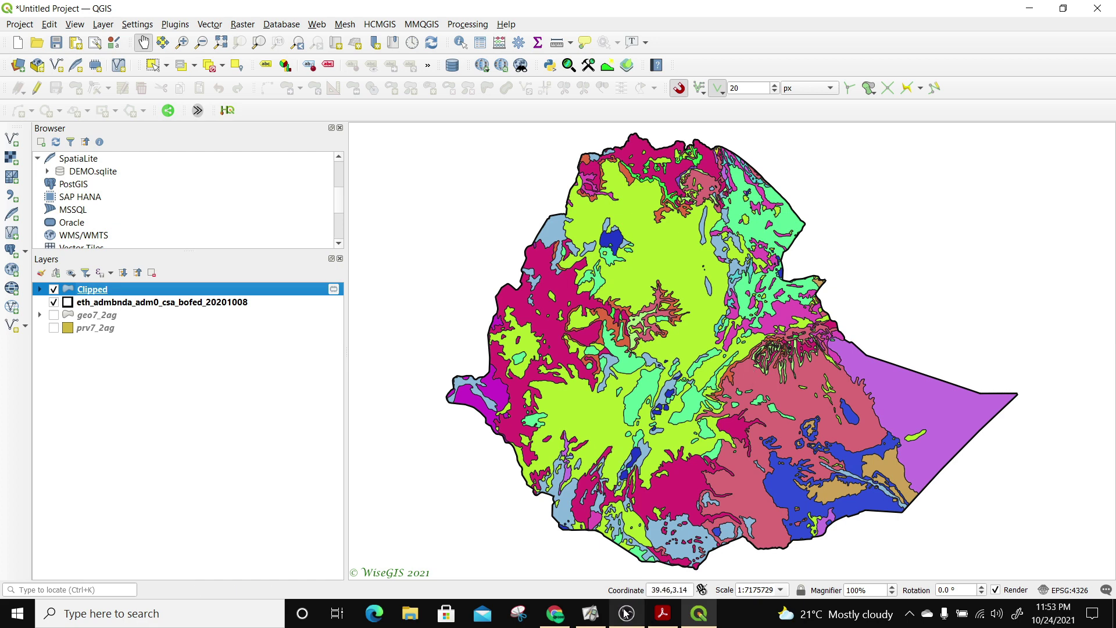
- Create a new print layout titled "ethiopia geological map"
click(17, 26)
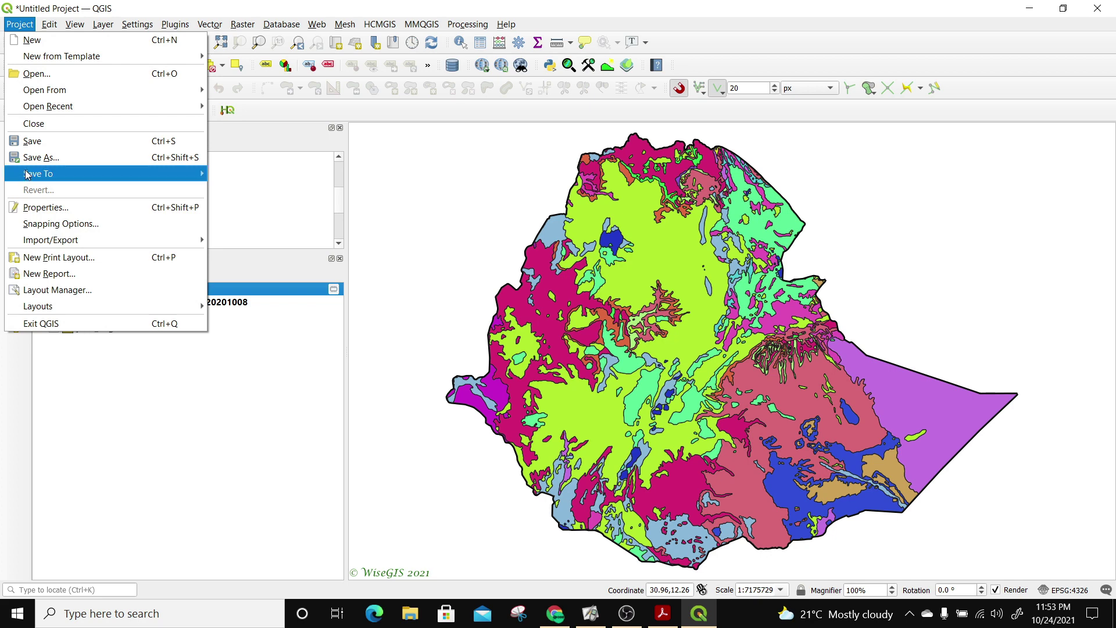
click(46, 259)
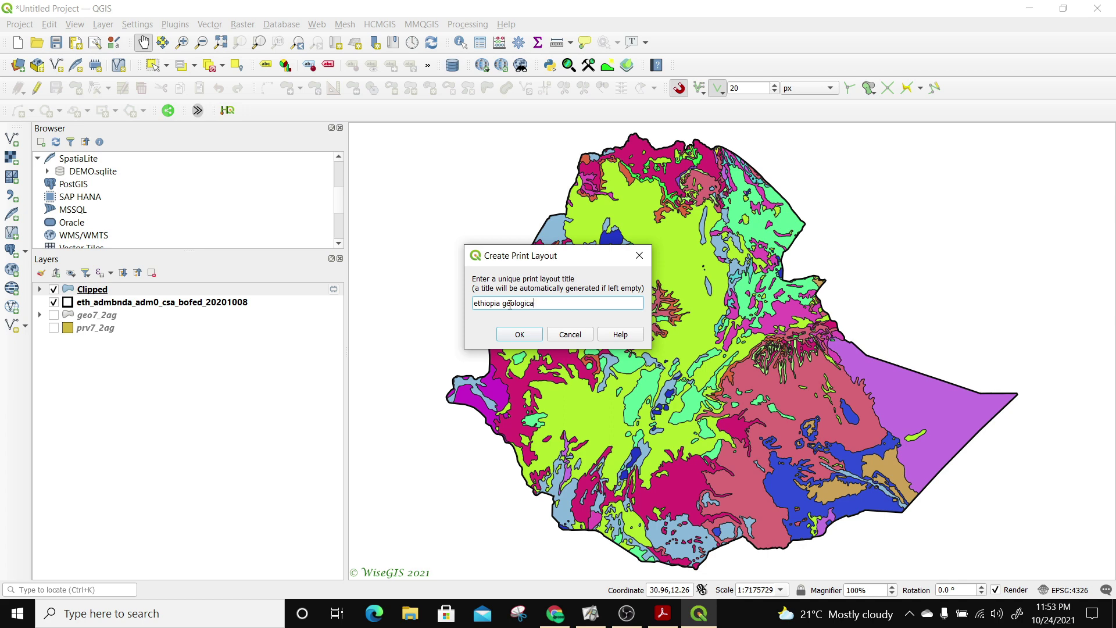
click(536, 333)
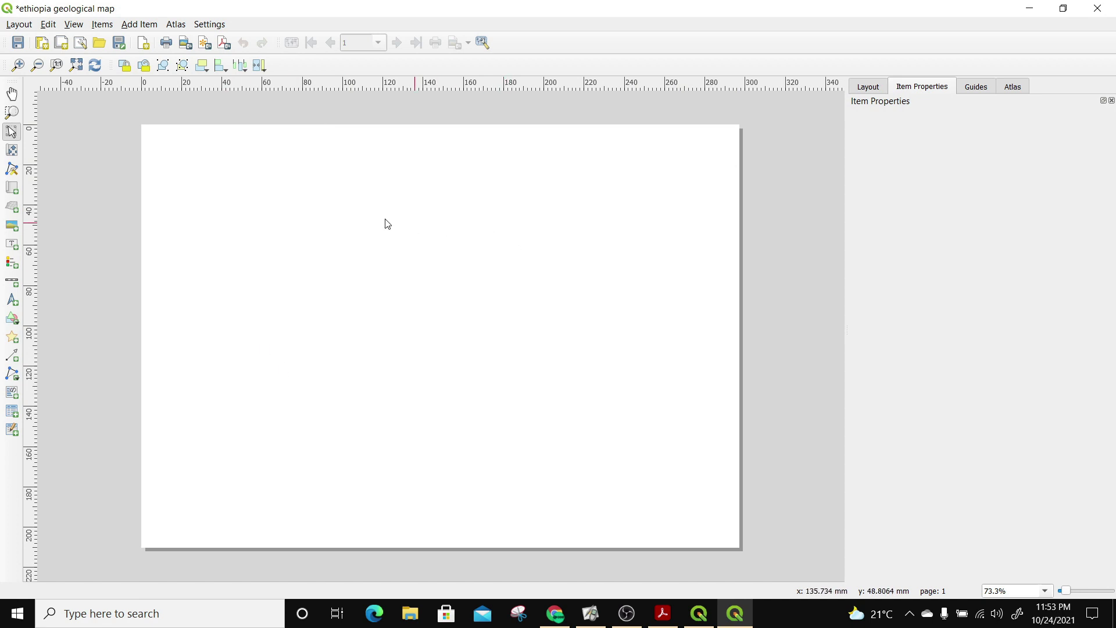
- Add a map about 273 by 201 mm to the layout page and enlarge its content to a scale of about 1:6,300,000
click(143, 26)
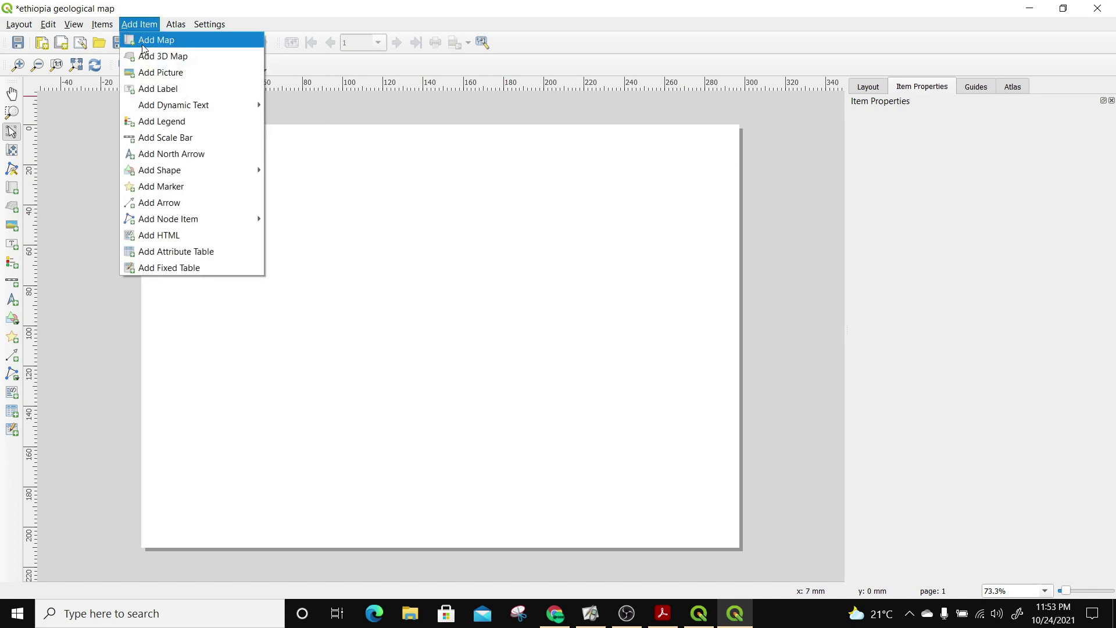
click(145, 40)
drag(149, 134, 700, 540)
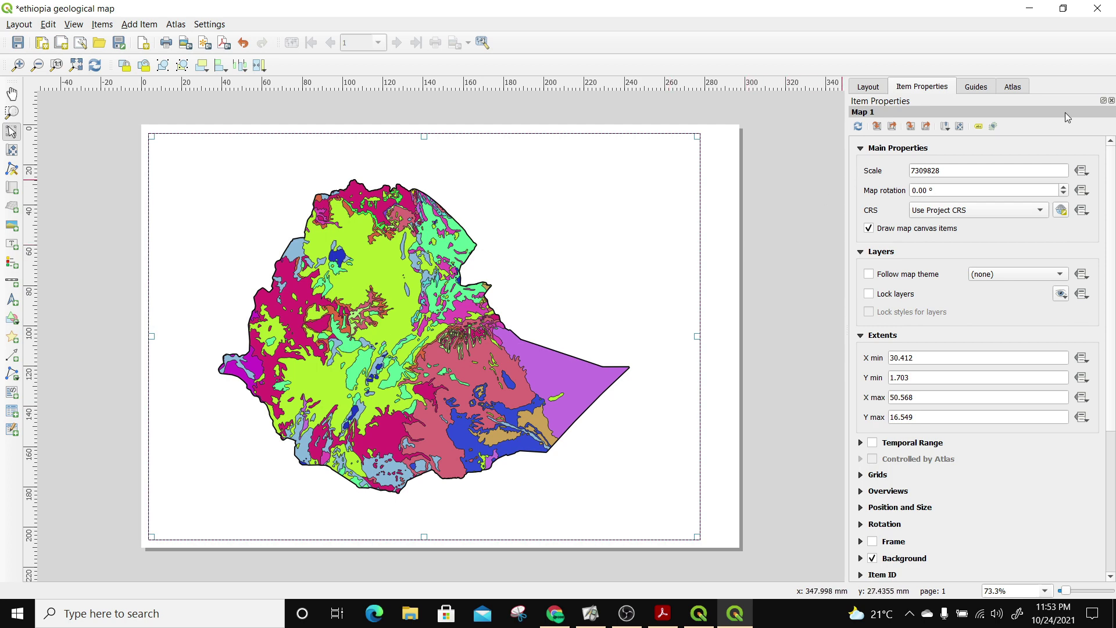
click(12, 150)
scroll(326, 169, up, 3)
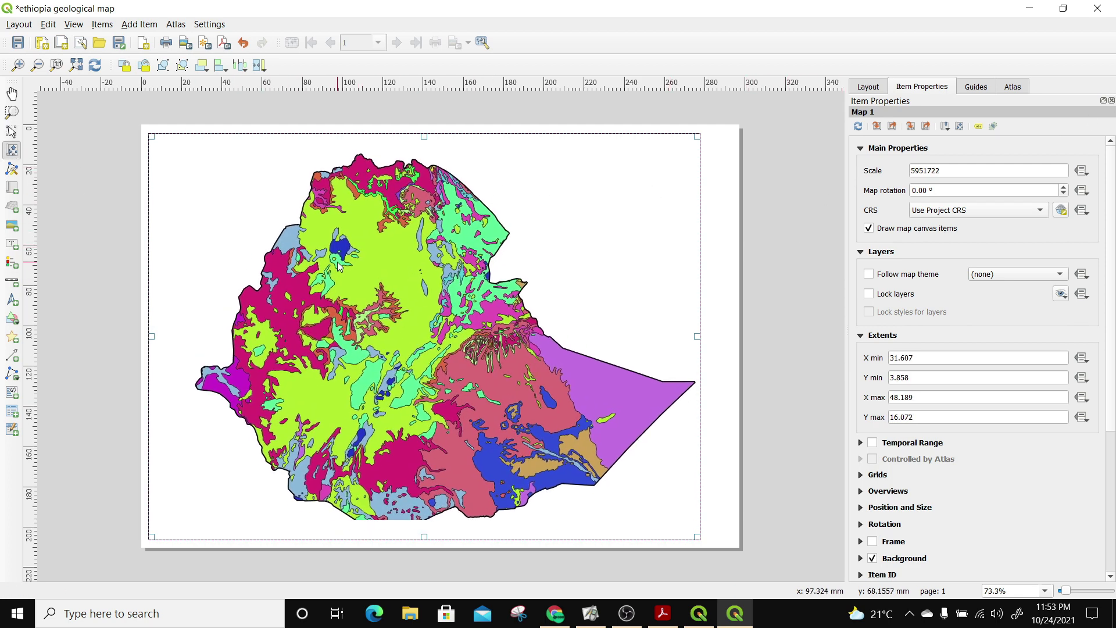
scroll(347, 253, down, 1)
drag(348, 252, 362, 263)
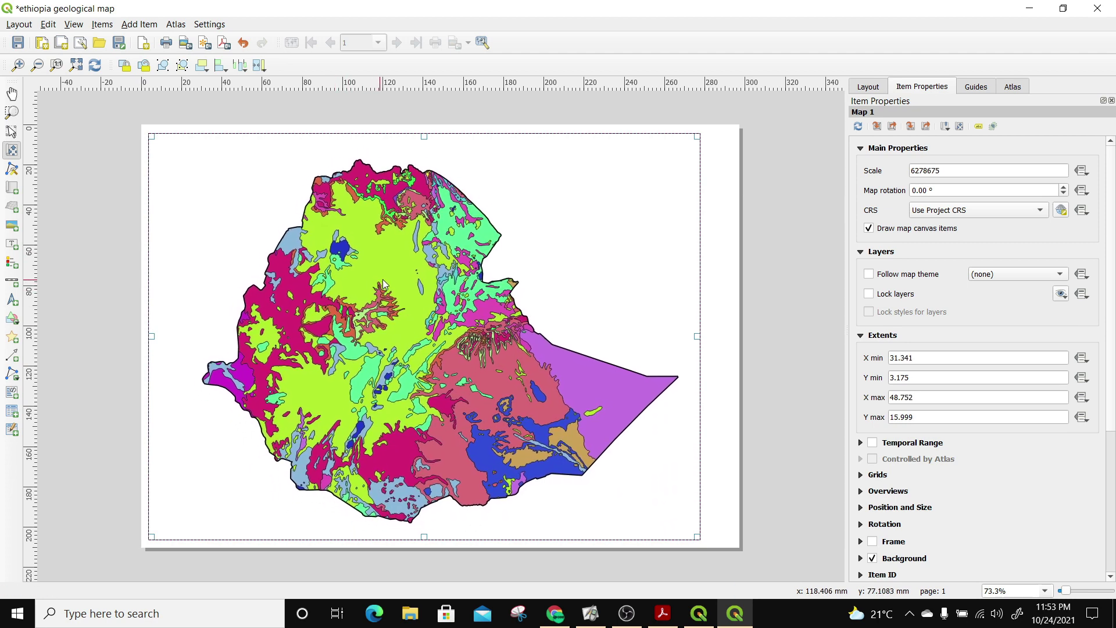
scroll(973, 362, down, 3)
scroll(971, 361, up, 3)
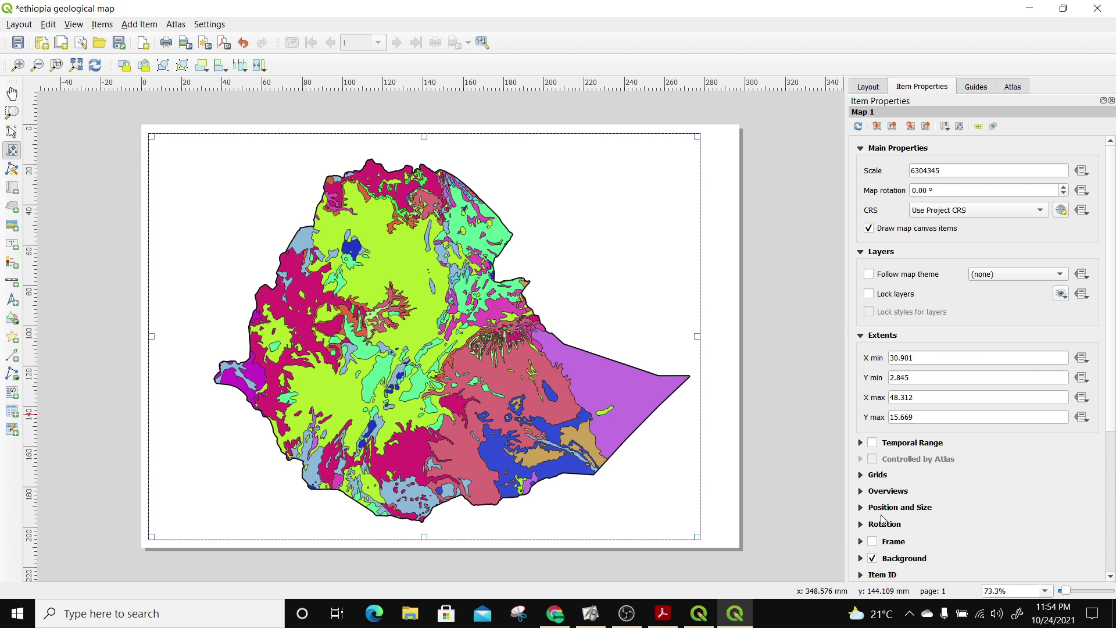
- Enable the map's frame, reposition its content, and widen the map item to near the page's right edge
click(873, 541)
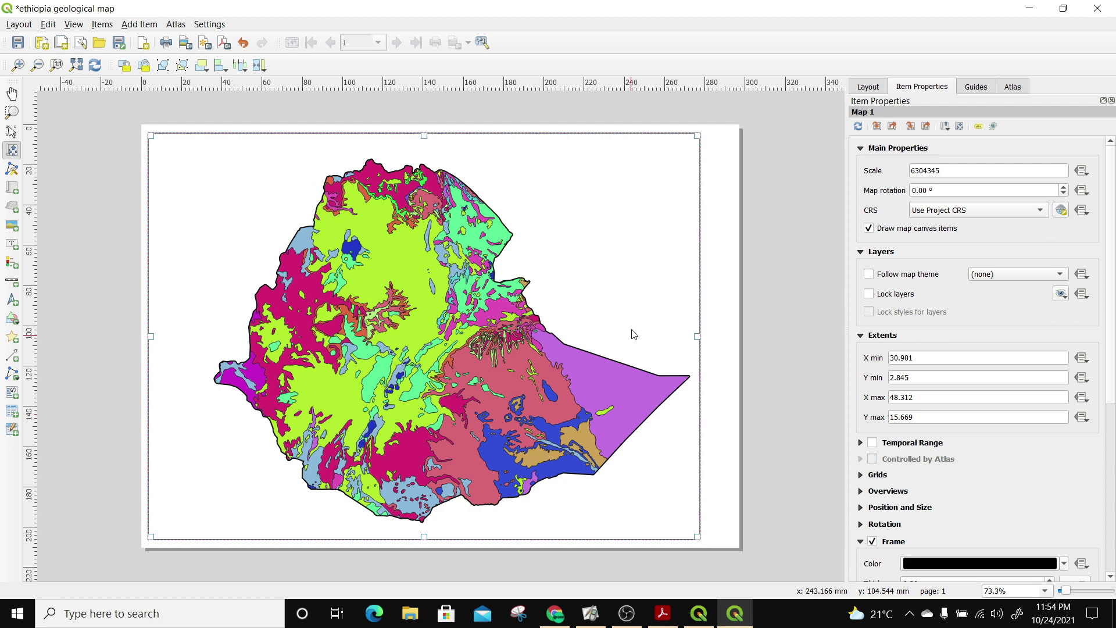
drag(428, 253, 399, 259)
key(v)
mouse_move(319, 247)
mouse_down()
mouse_move(335, 245)
mouse_move(322, 245)
mouse_up()
drag(701, 335, 729, 342)
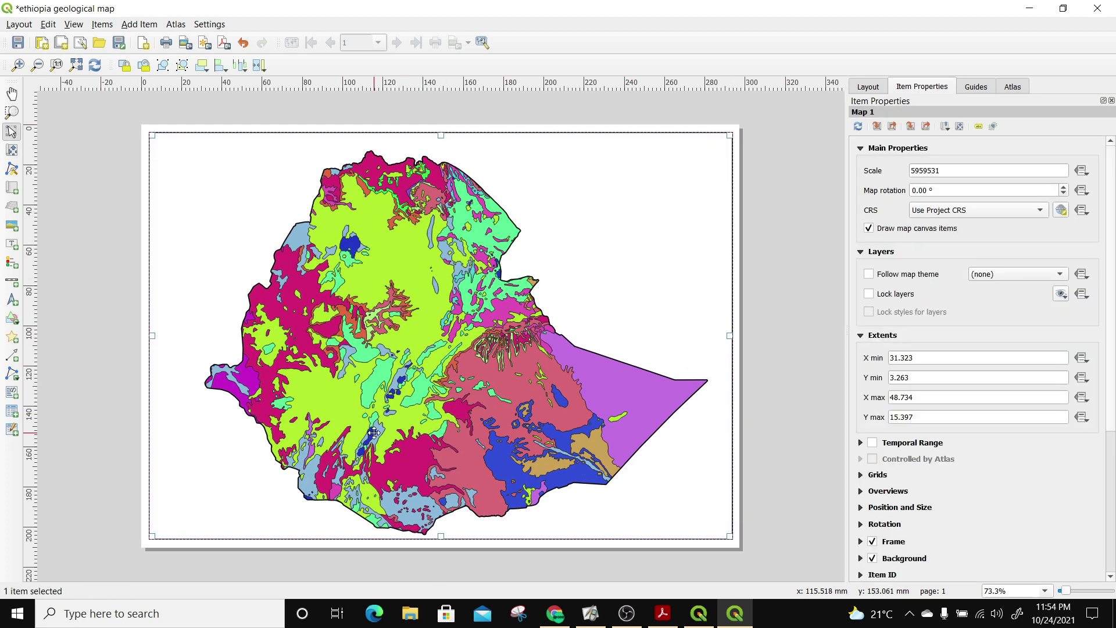
- Add a label with the text "ETHIOPIA GEOLOGICAL MAP" near the upper edge of the layout page
click(144, 26)
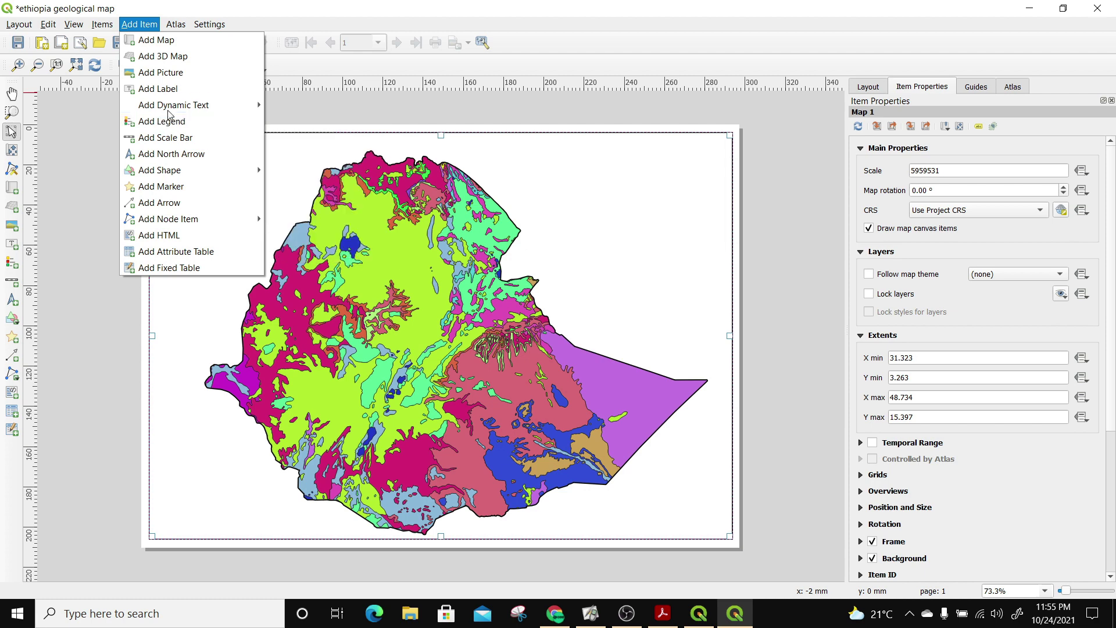
click(158, 89)
drag(416, 139, 670, 173)
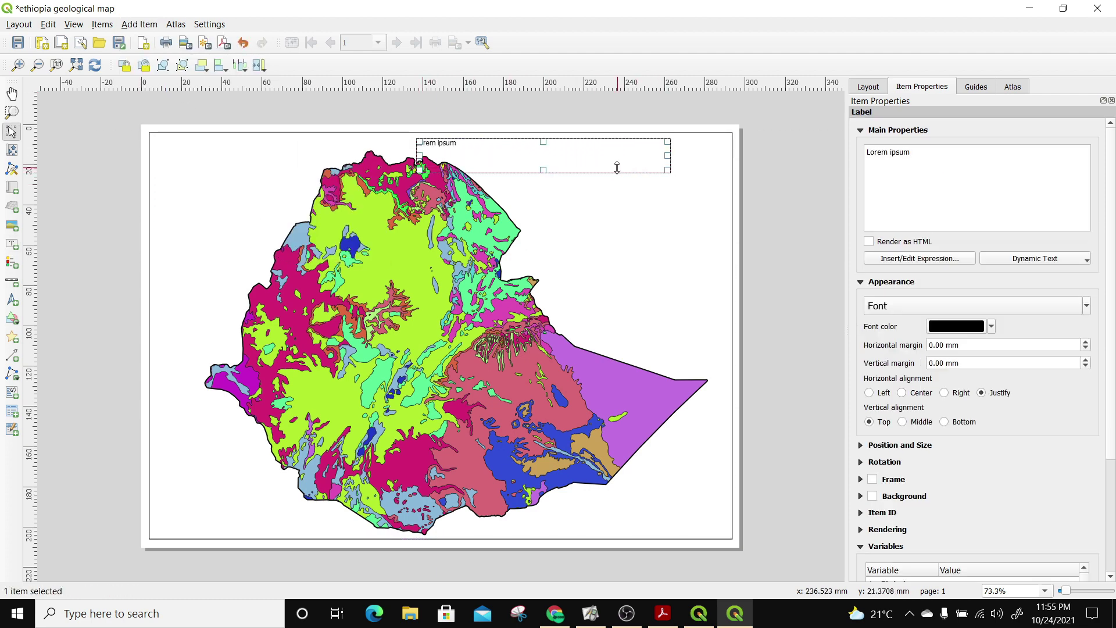
key(BackSpace)
key(BackSpace)
key(BackSpace)
key(BackSpace)
key(BackSpace)
key(BackSpace)
key(BackSpace)
key(BackSpace)
key(BackSpace)
key(BackSpace)
key(BackSpace)
text(ETHIOPIA GEOLOGICAL MAP)
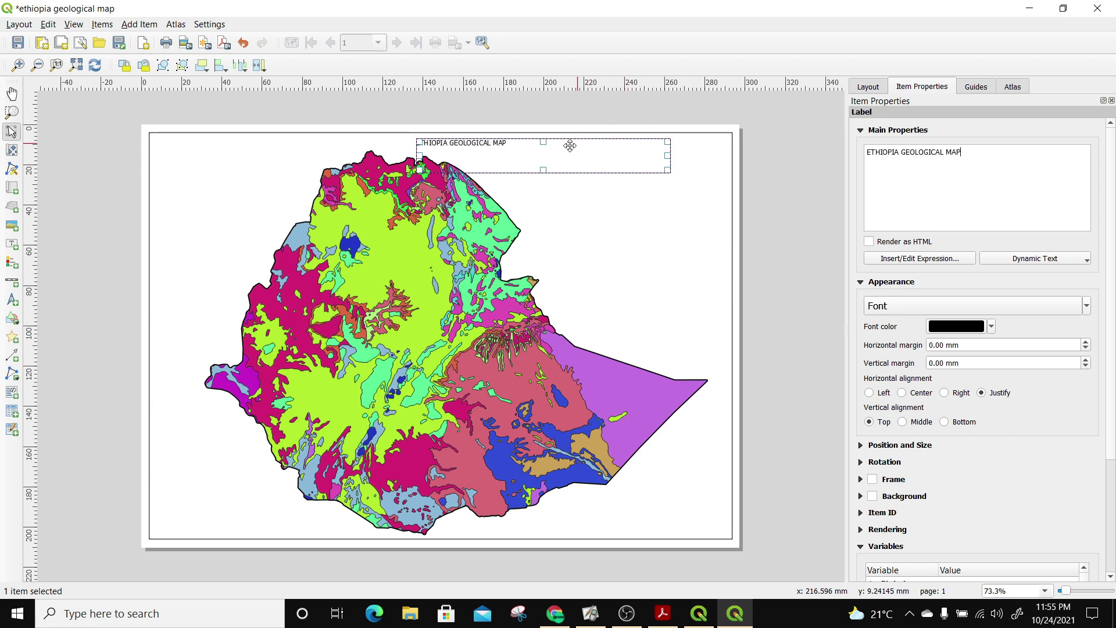
- Set the title label's font size to 20, centre its text horizontally, and shift the label toward the page's middle
click(901, 305)
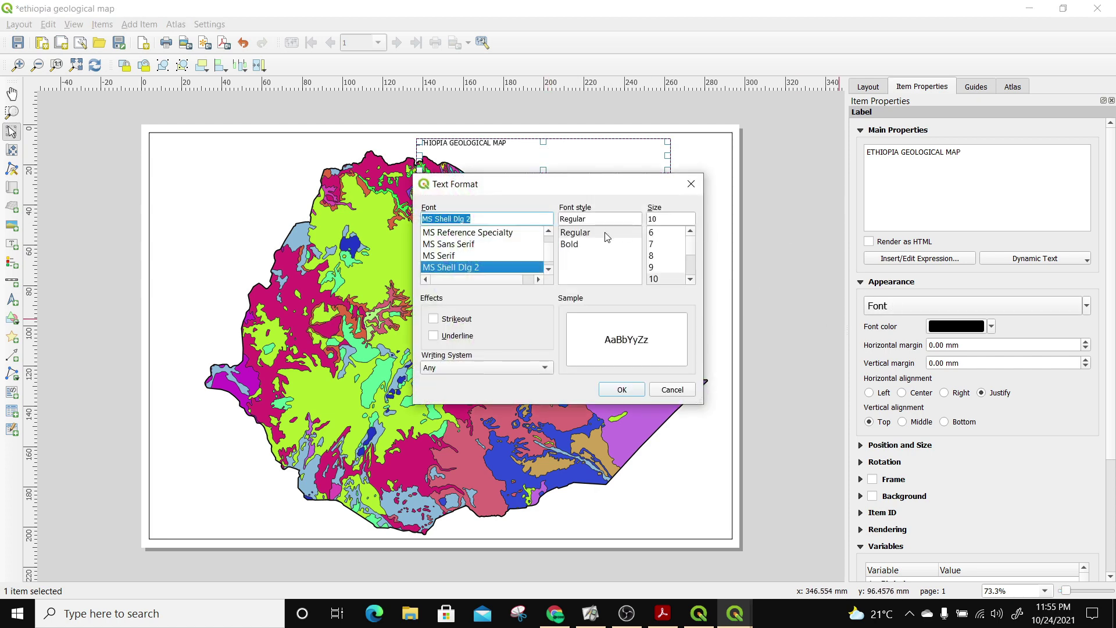
double_click(667, 218)
text(20)
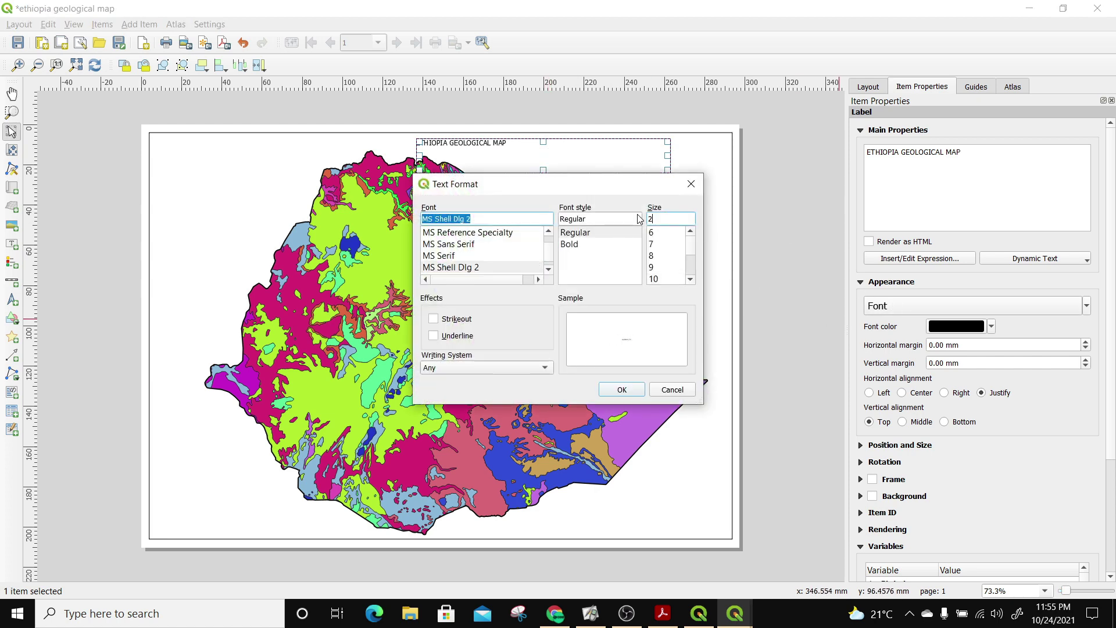
click(622, 390)
drag(458, 148, 388, 139)
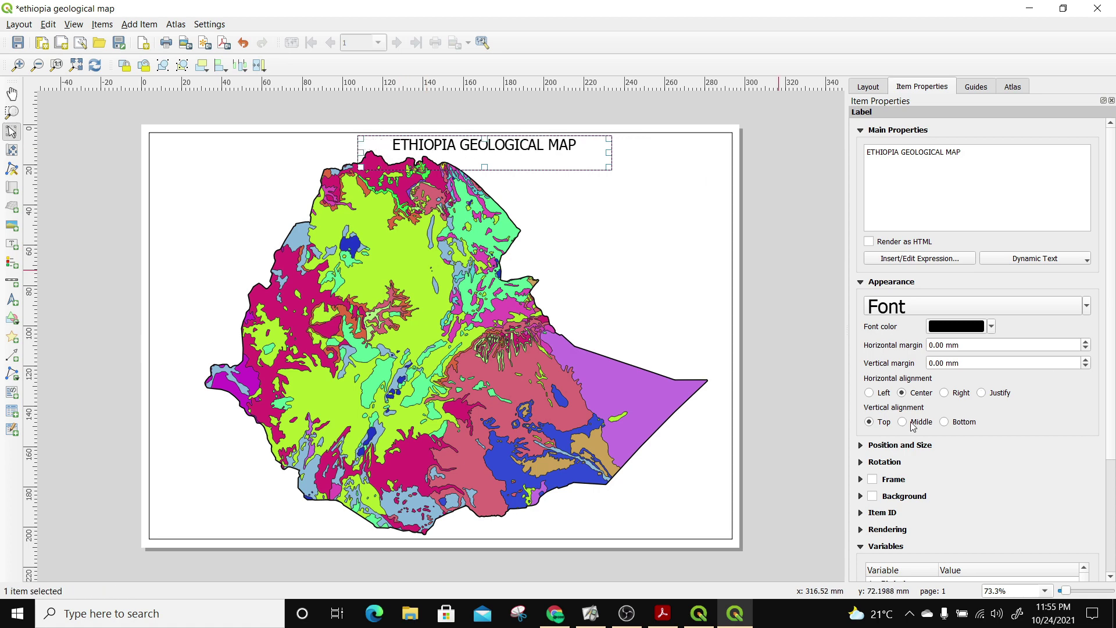
- Shrink the map content to a scale of about 1:6,600,000, leaving room for the title above it
click(448, 306)
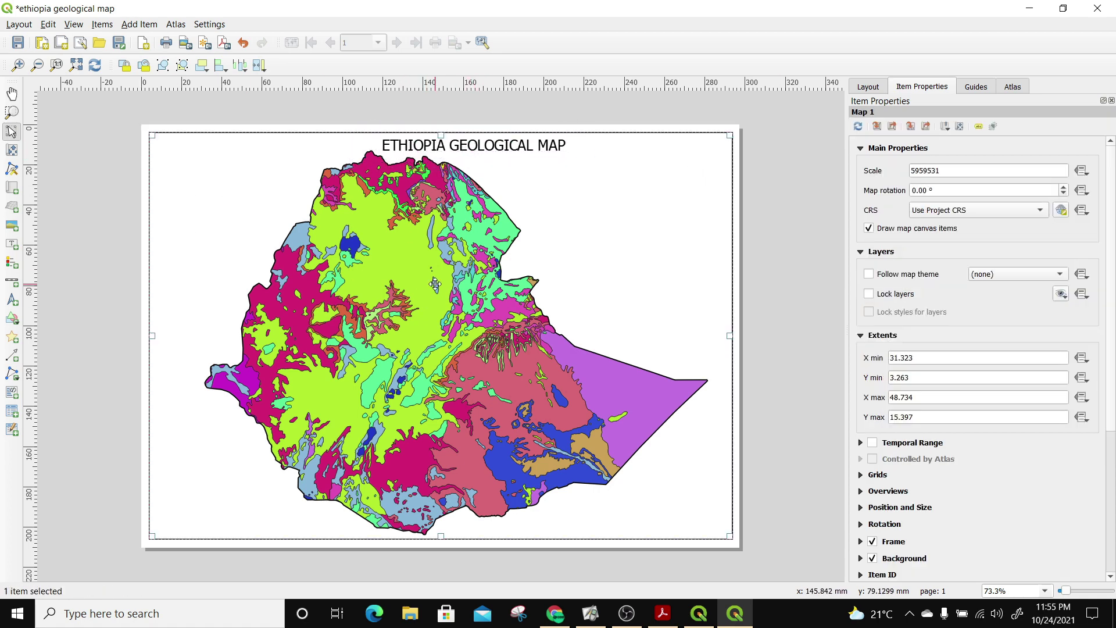
key(c)
scroll(317, 256, down, 2)
key(v)
- Narrow the title label, centre it above the map, and make its font bold
click(459, 150)
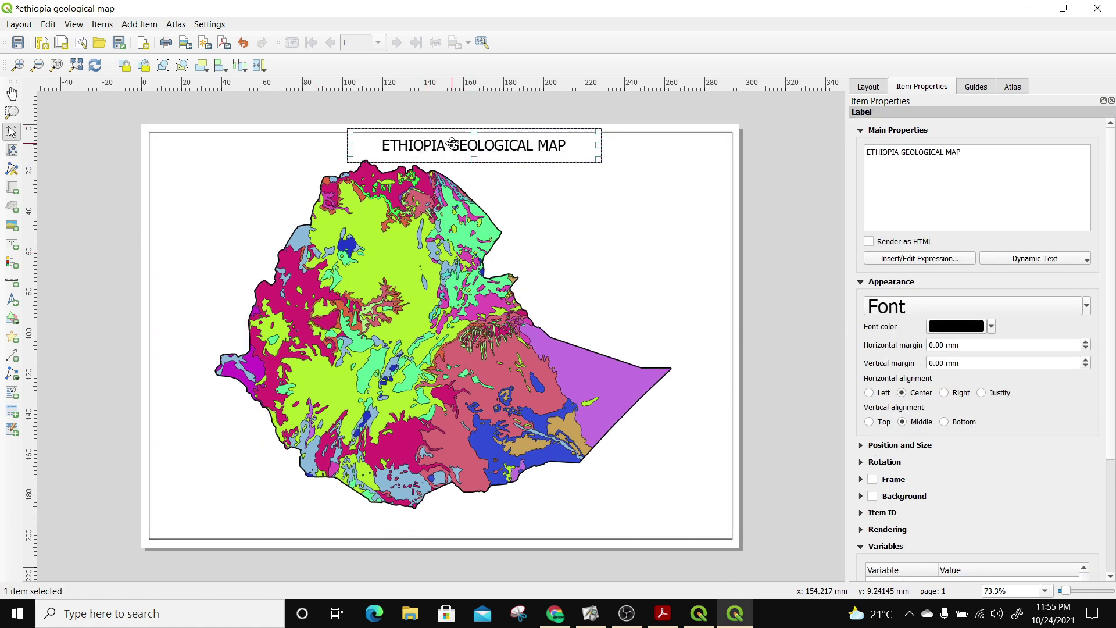
drag(343, 148, 314, 147)
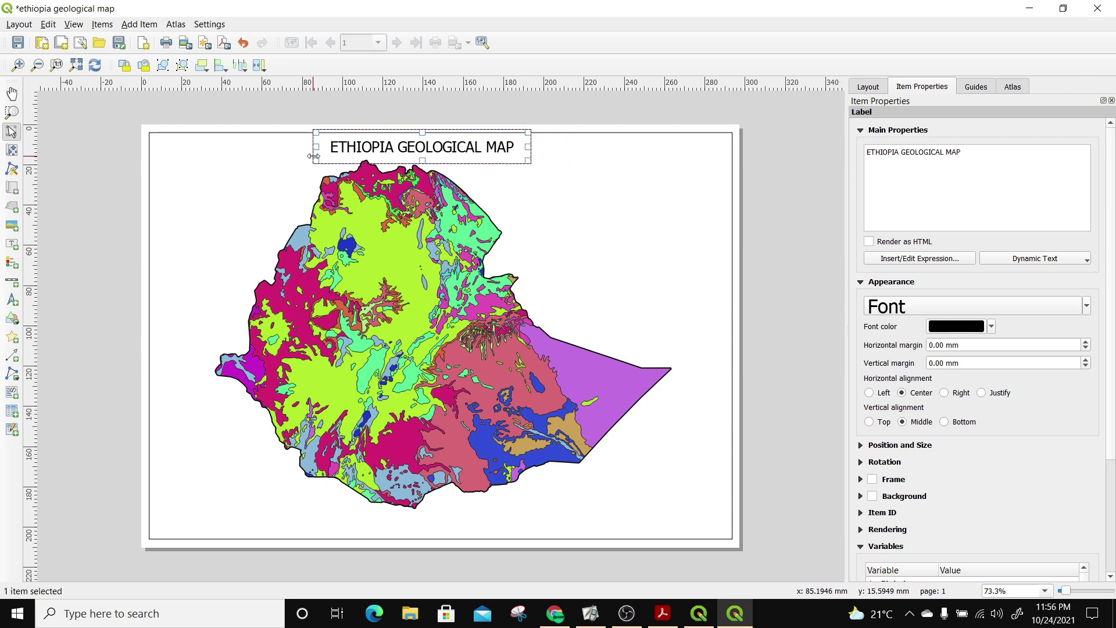
drag(410, 144, 449, 148)
click(977, 306)
click(628, 239)
click(603, 388)
click(808, 365)
click(437, 148)
click(568, 207)
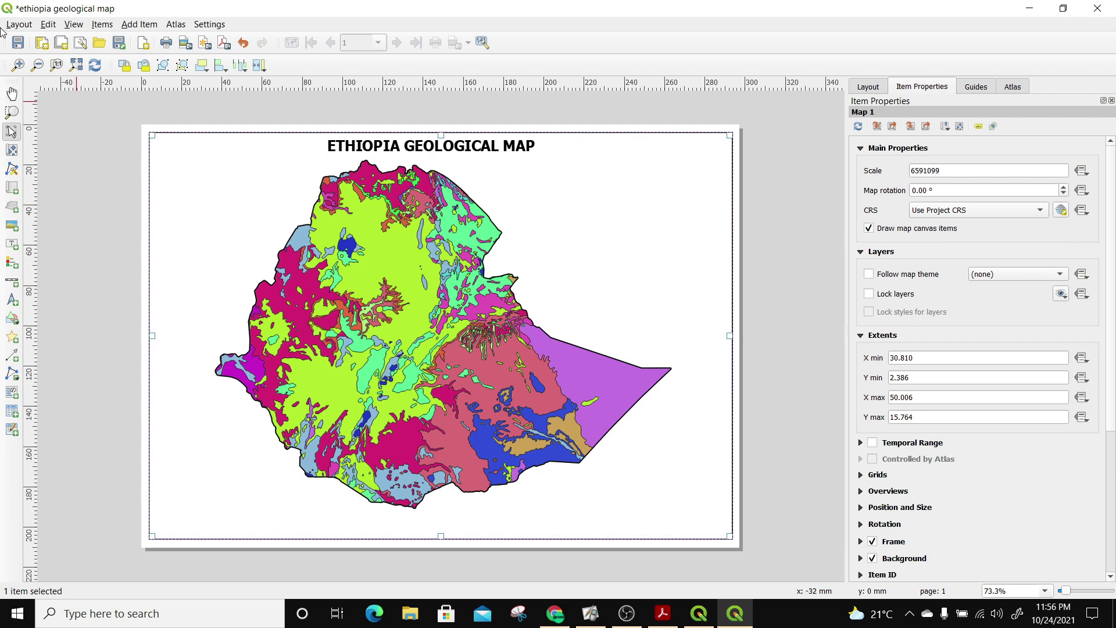
- Add a north arrow about 20 mm wide near the upper-left corner of the layout page
click(135, 24)
click(167, 137)
click(140, 24)
click(172, 154)
drag(173, 163, 215, 206)
click(866, 181)
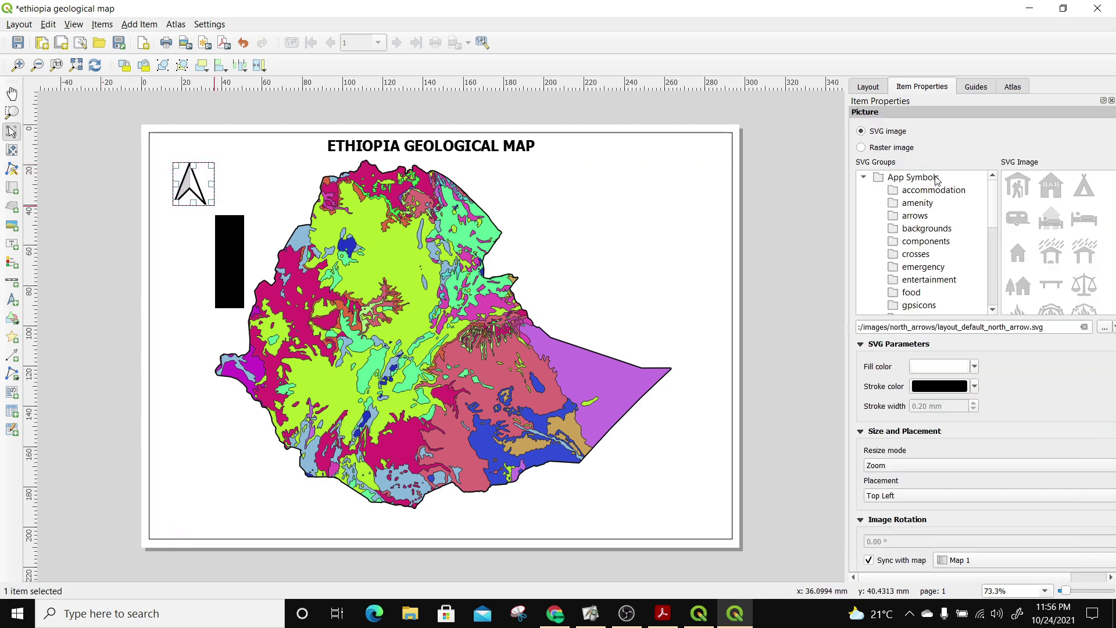
- Change the north arrow to NorthArrow_02 from the arrows group, with a black fill and a dark red stroke
click(924, 216)
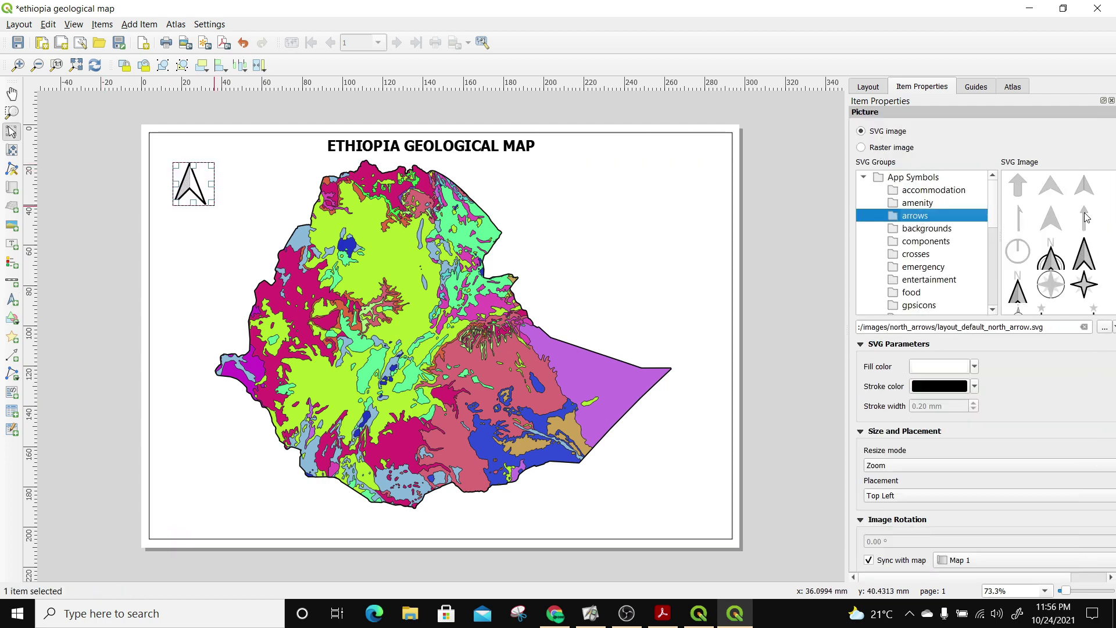
click(1051, 254)
click(974, 367)
click(960, 353)
click(892, 358)
click(975, 386)
click(991, 364)
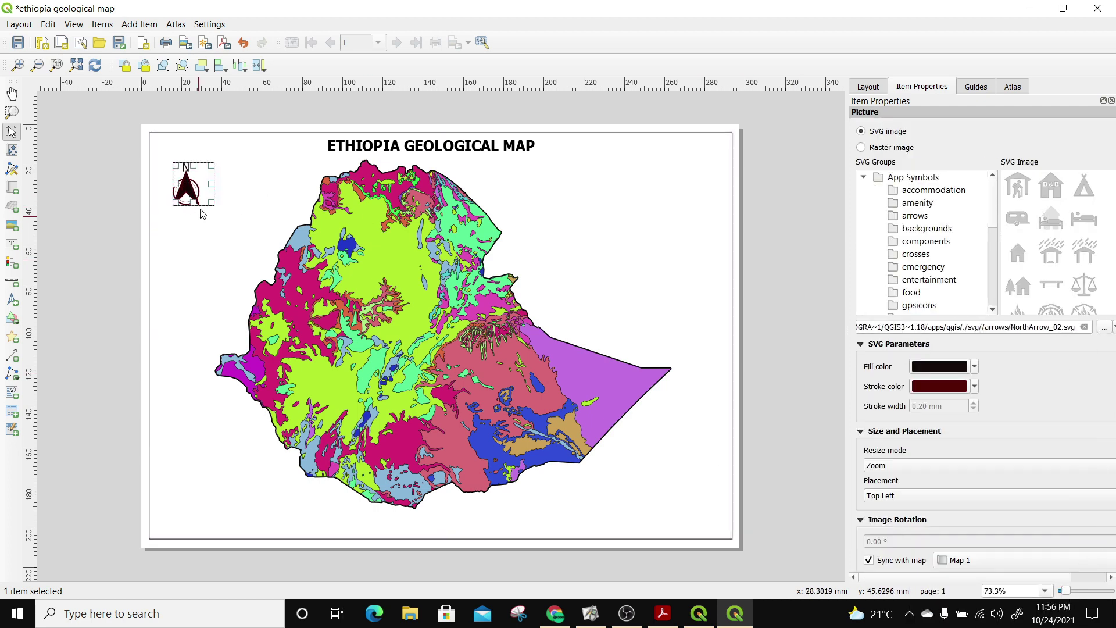
click(686, 204)
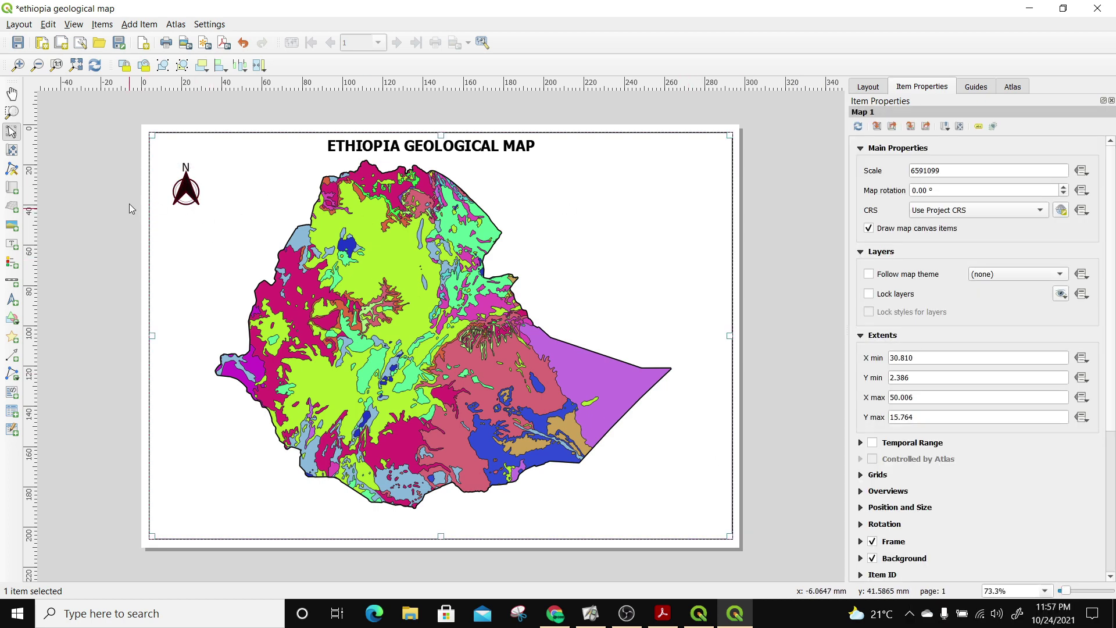
- Shift the map content toward the page's right edge and add a kilometre scale bar with 5 right segments below it
click(123, 24)
click(170, 136)
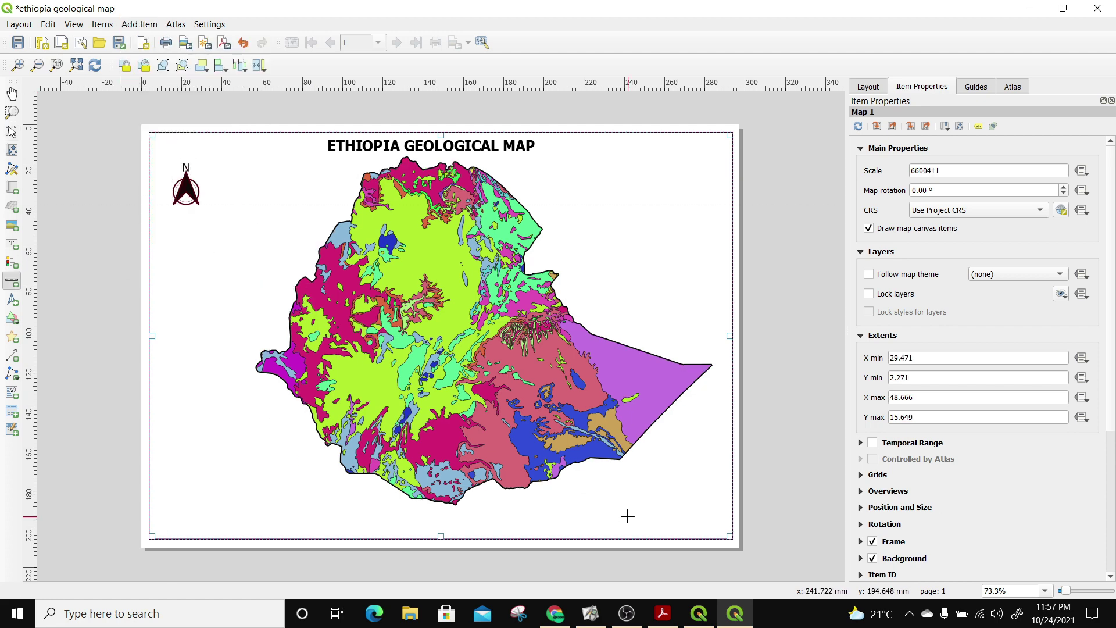
drag(526, 507, 681, 528)
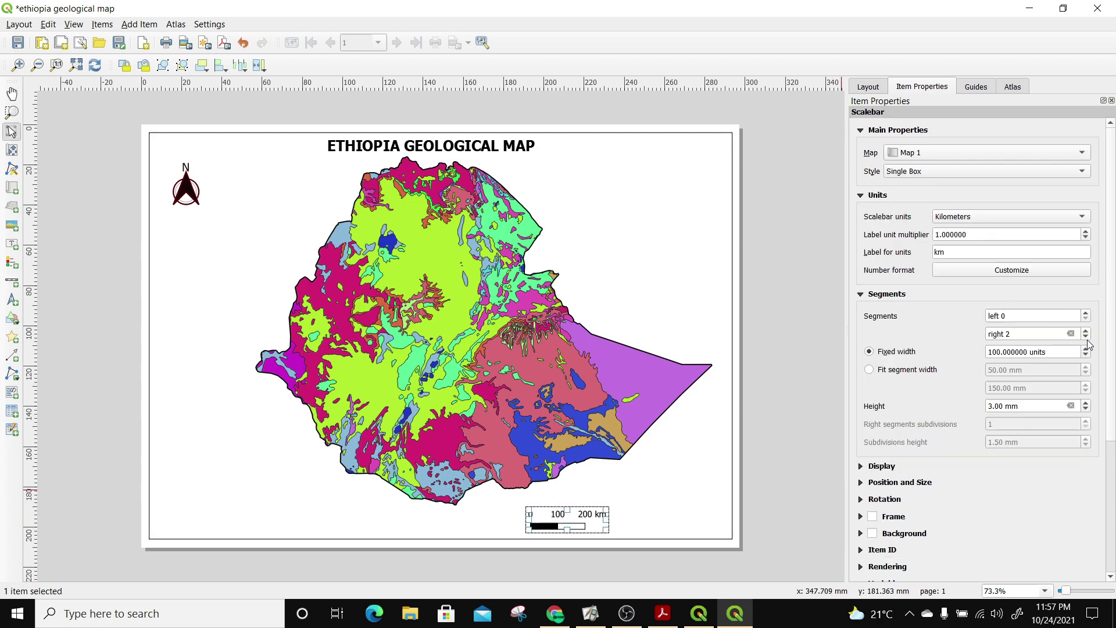
click(1086, 330)
click(1086, 330)
click(1086, 331)
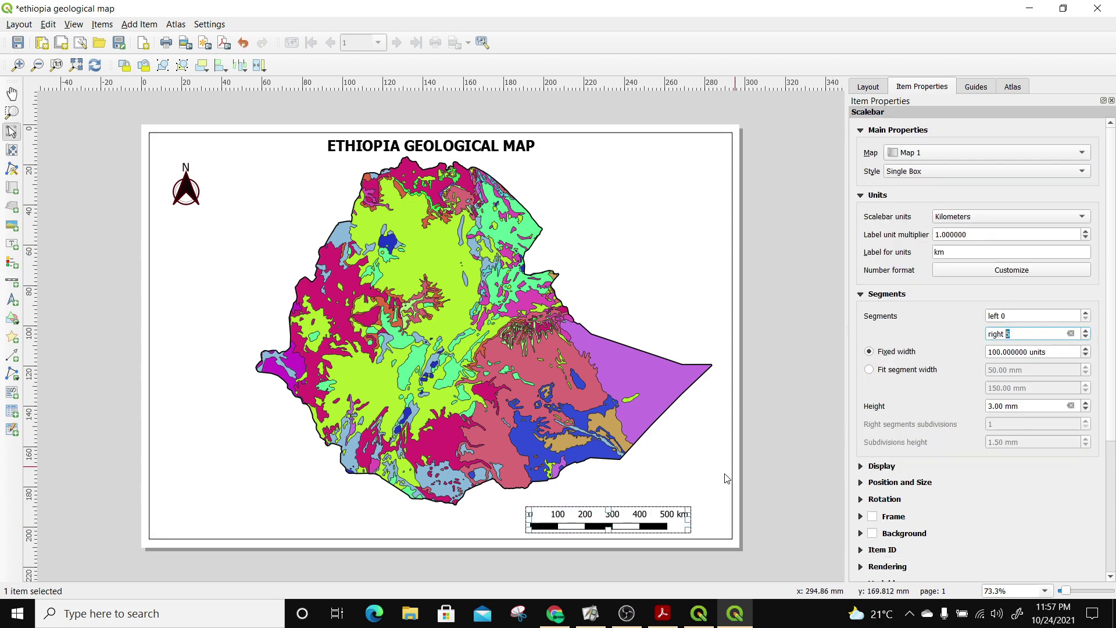
- Set the scale bar's style to Stepped Line, move it slightly up and right, and enable its background
click(932, 172)
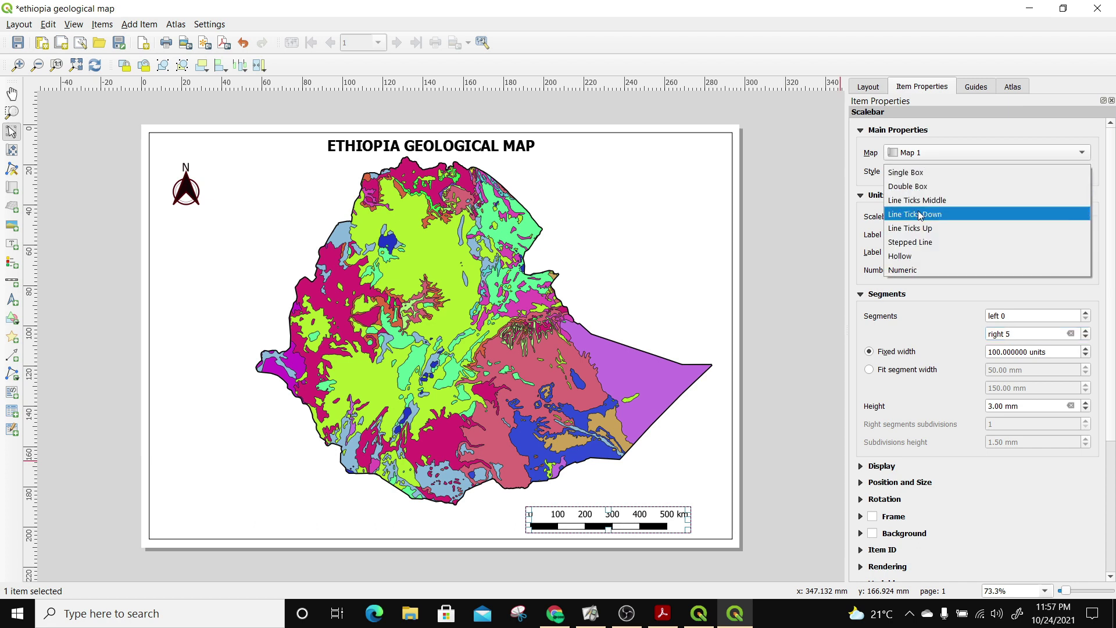
click(916, 242)
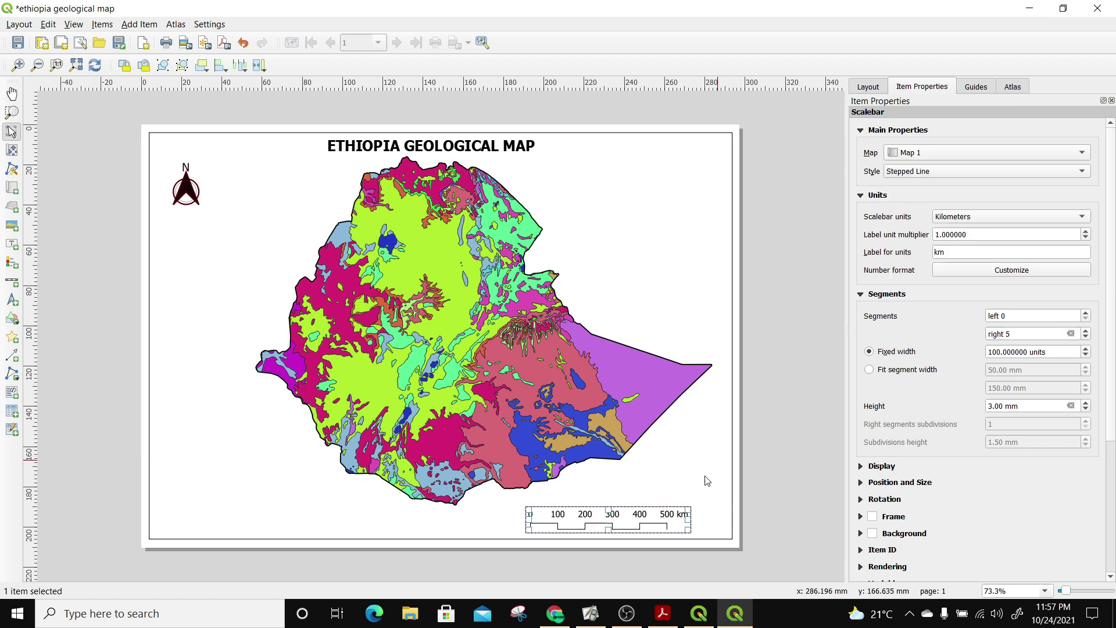
drag(623, 522, 638, 515)
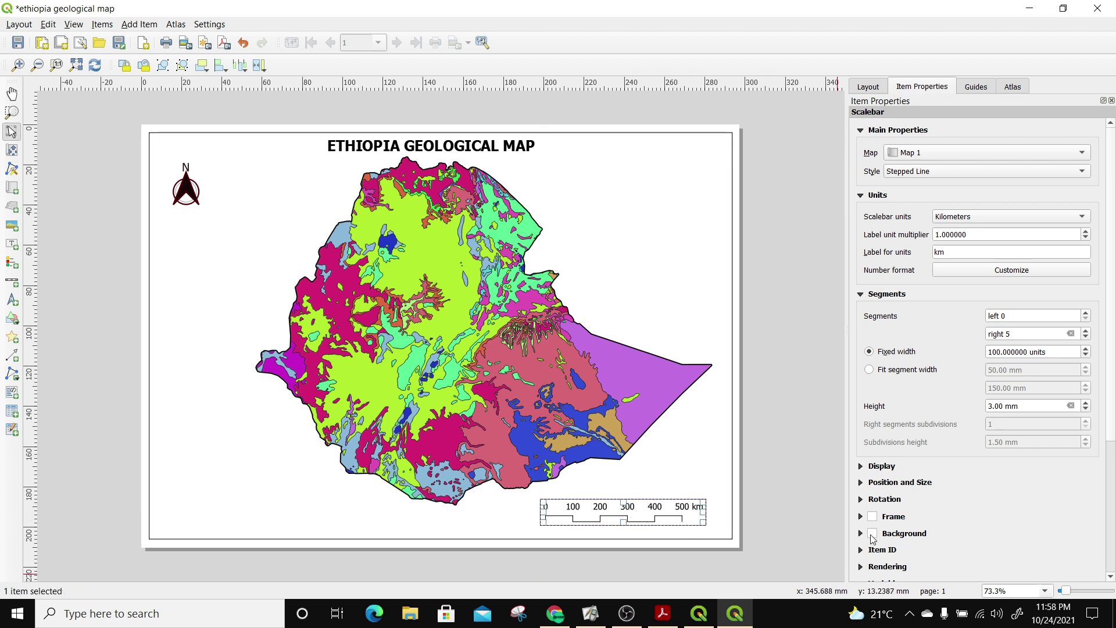
click(873, 534)
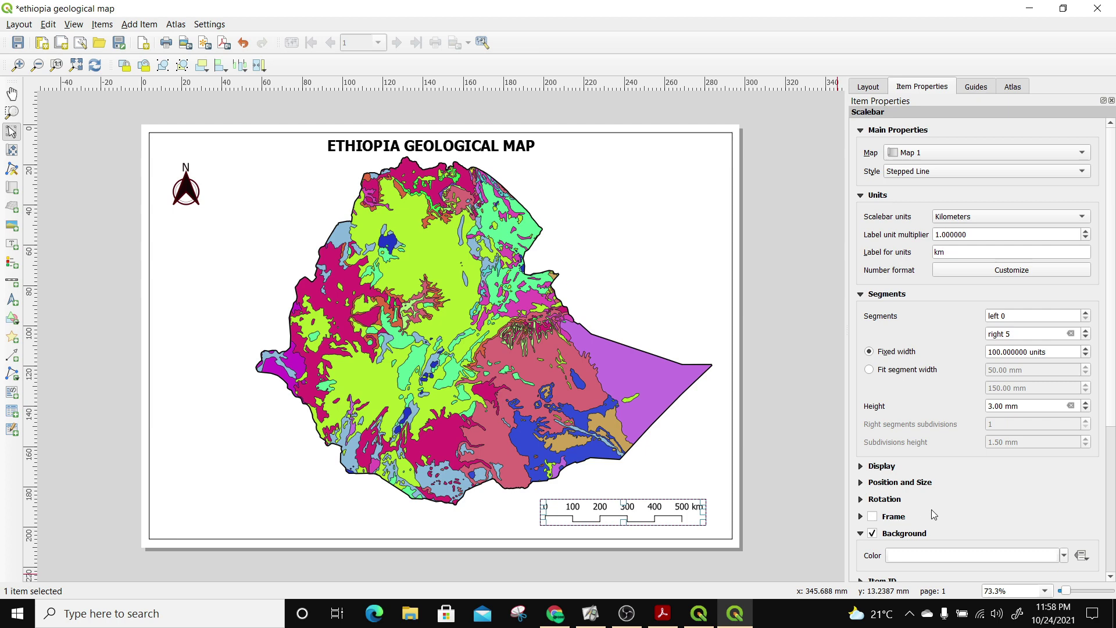
click(707, 478)
click(686, 514)
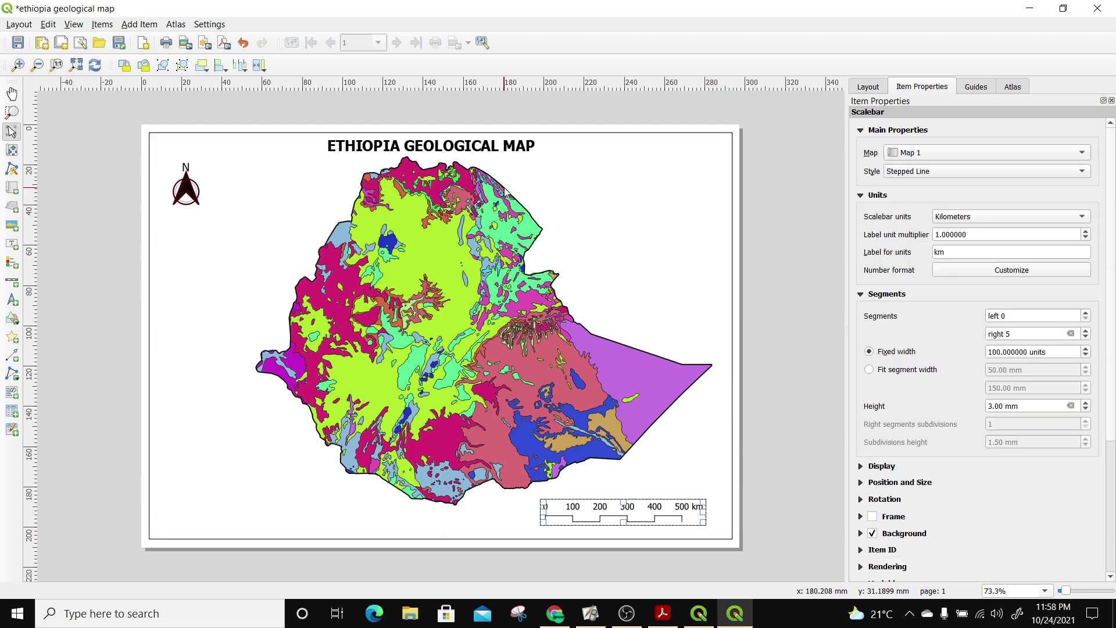
- Add a legend to the layout page beneath the north arrow
click(132, 25)
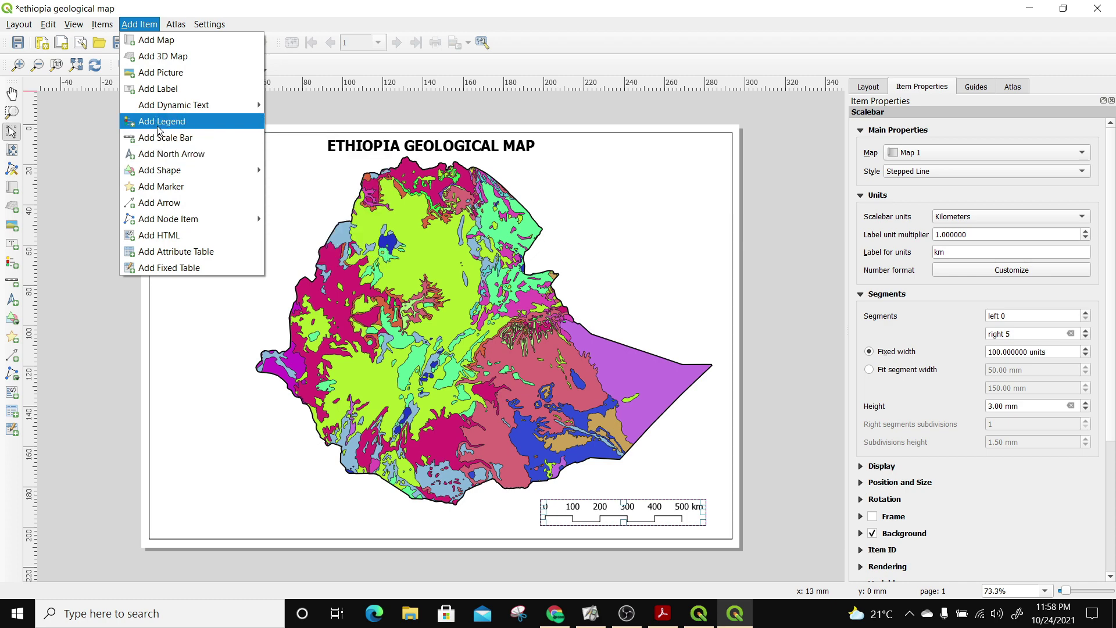
click(158, 153)
click(157, 122)
drag(158, 347, 270, 354)
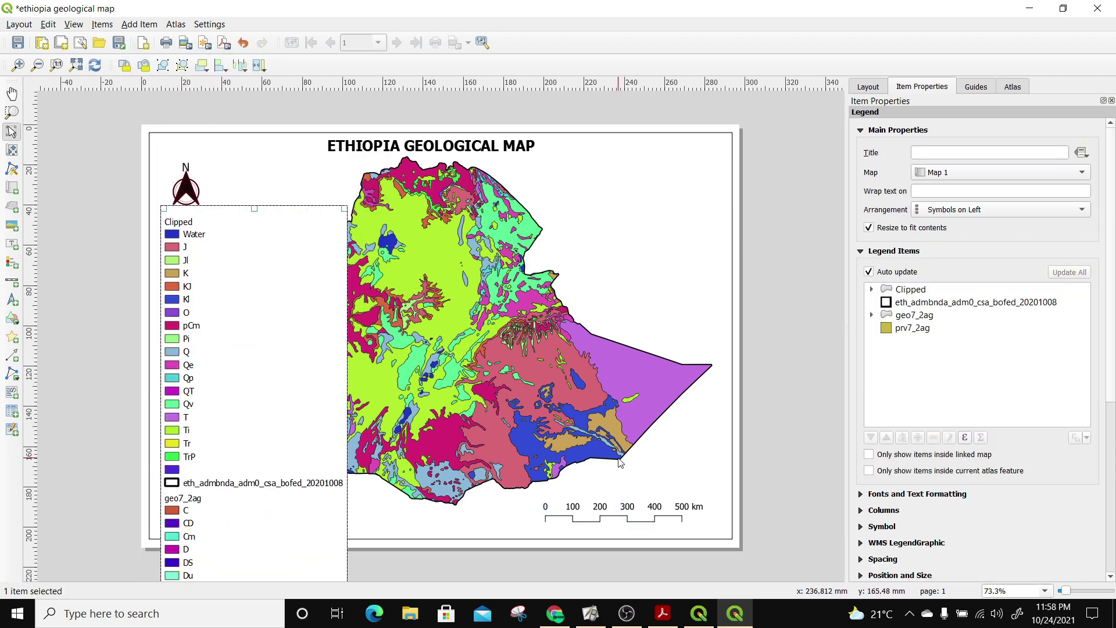
- Disable the legend's auto update and remove the geo7_2ag and prv7_2ag entries
click(869, 272)
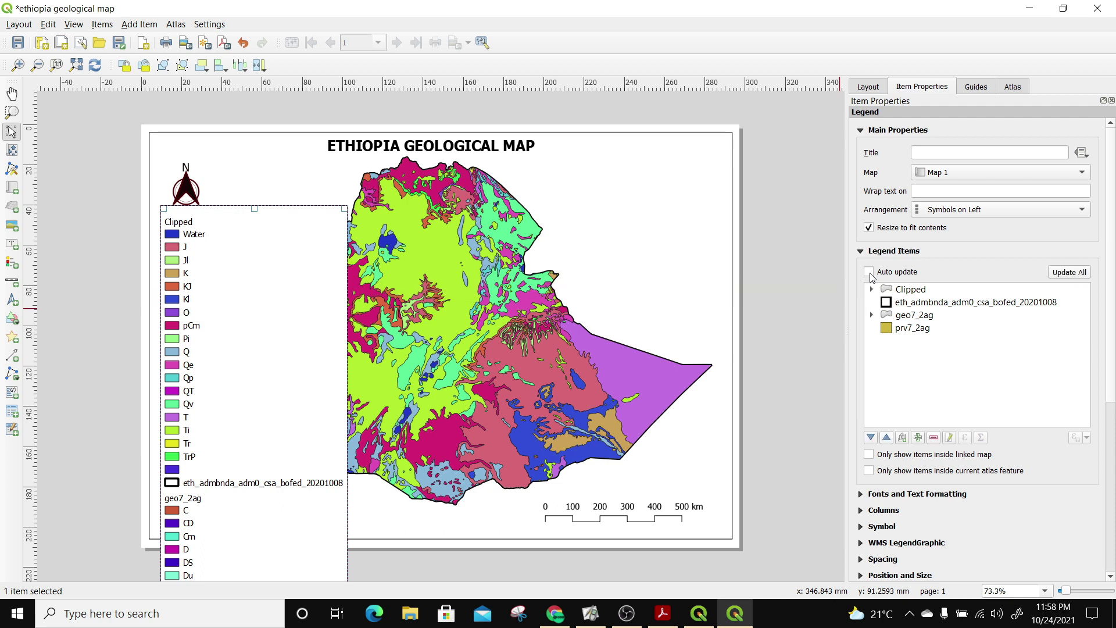
click(910, 320)
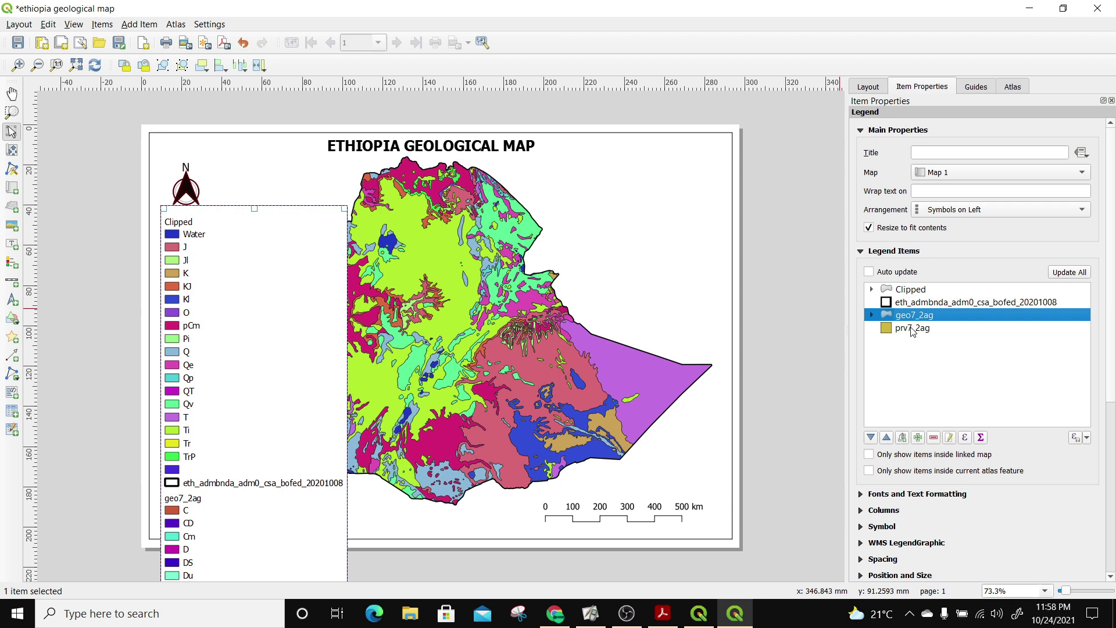
click(912, 303)
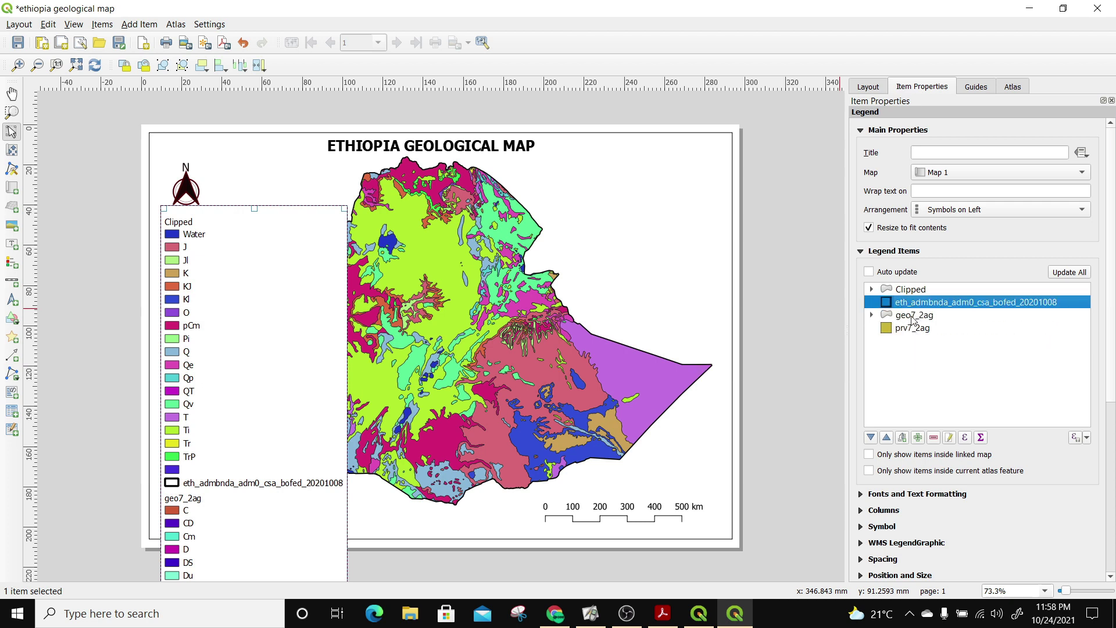
click(911, 317)
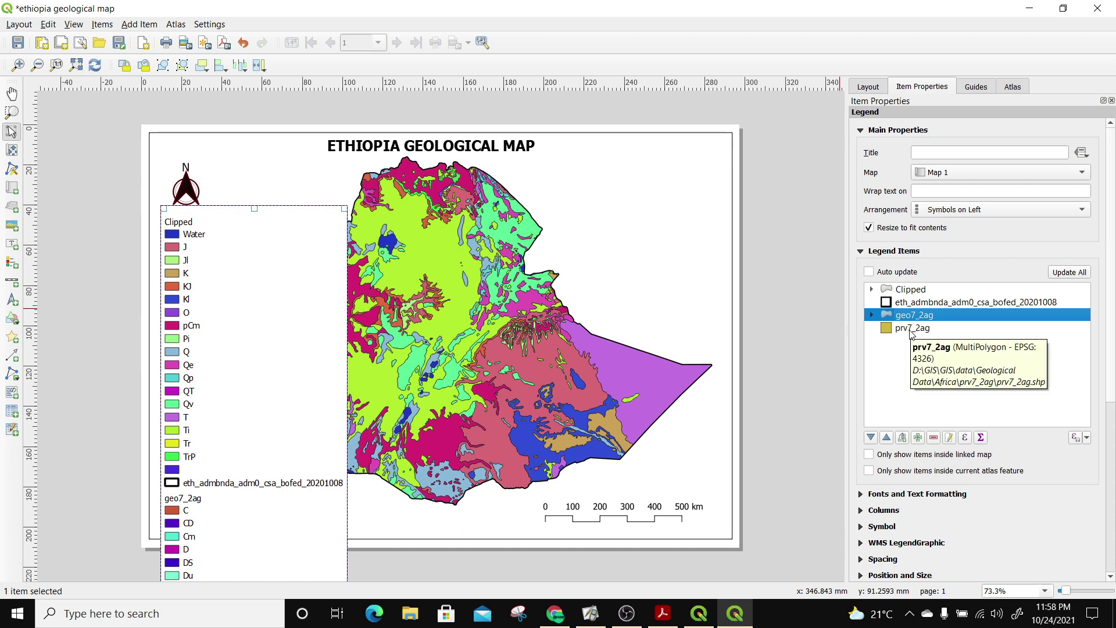
shift+click(912, 329)
click(934, 438)
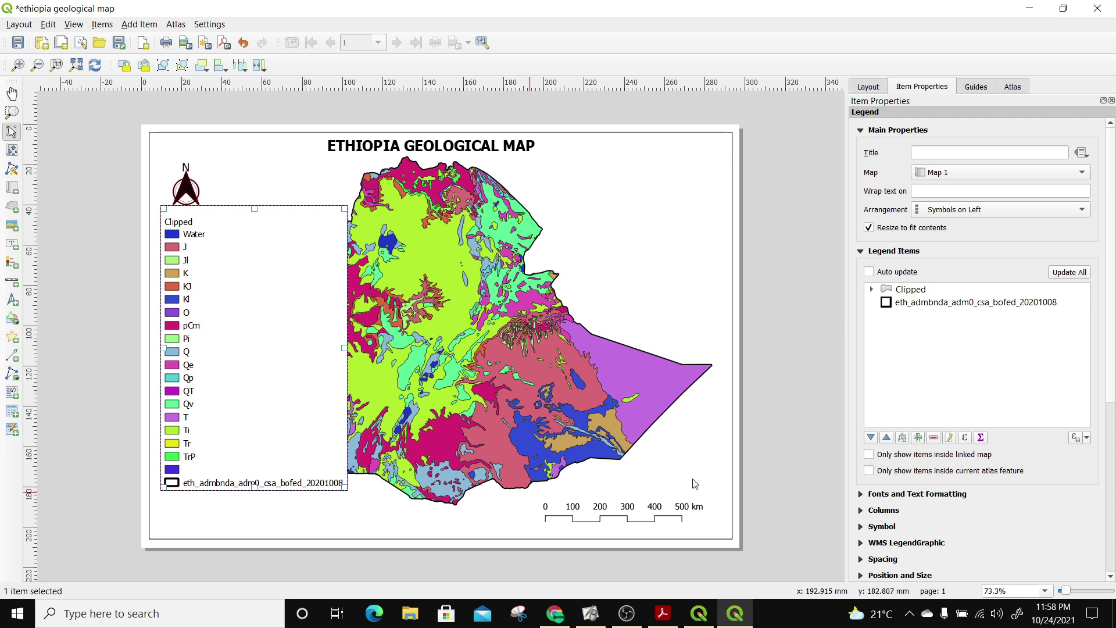
- Rename the legend's eth_admbnda_adm0_csa_bofed_20201008 entry as "Admin Boundary"
click(960, 307)
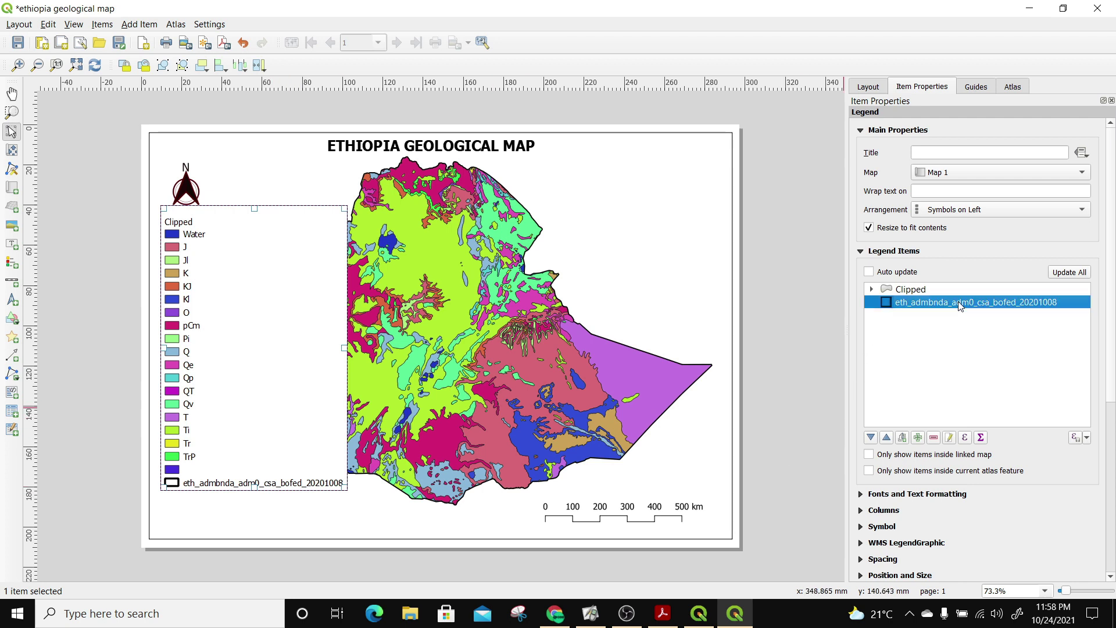
click(949, 438)
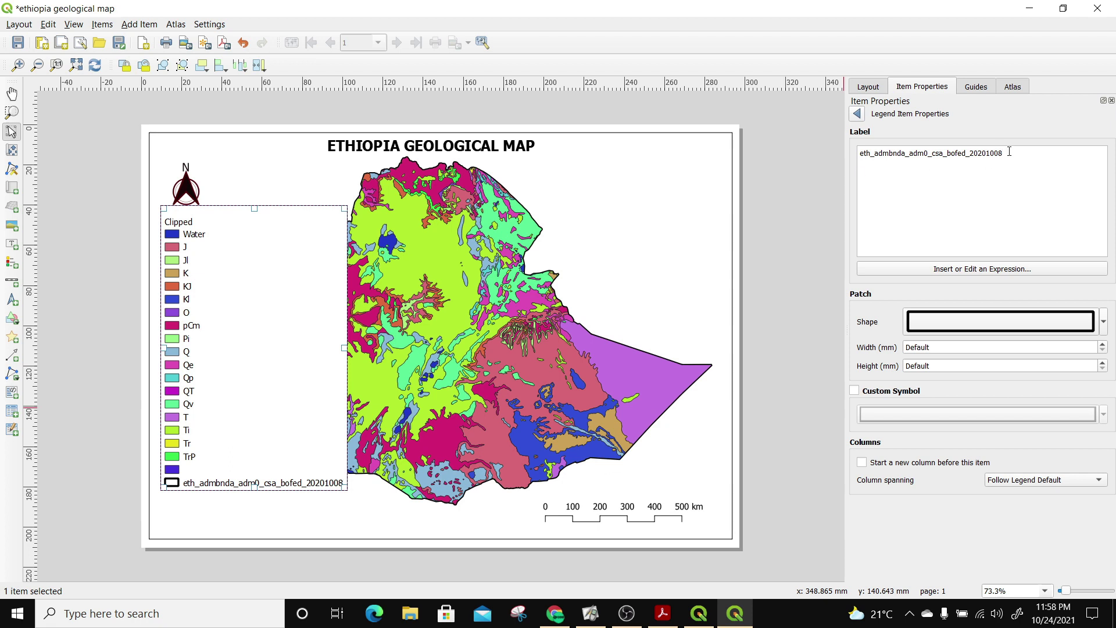
key(BackSpace)
key(BackSpace)
key(BackSpace)
key(BackSpace)
key(BackSpace)
key(BackSpace)
key(BackSpace)
key(BackSpace)
key(BackSpace)
key(BackSpace)
key(BackSpace)
key(BackSpace)
key(BackSpace)
key(BackSpace)
key(BackSpace)
key(BackSpace)
key(BackSpace)
key(BackSpace)
key(BackSpace)
key(BackSpace)
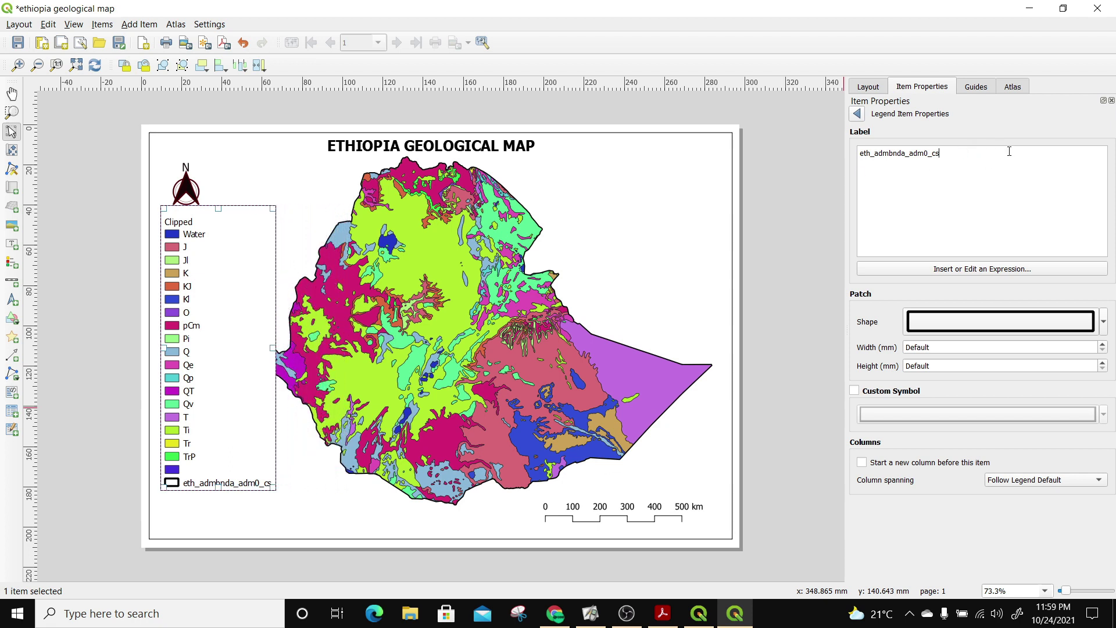
key(BackSpace)
key(BackSpace)
key(BackSpace)
key(BackSpace)
key(BackSpace)
key(BackSpace)
key(BackSpace)
key(BackSpace)
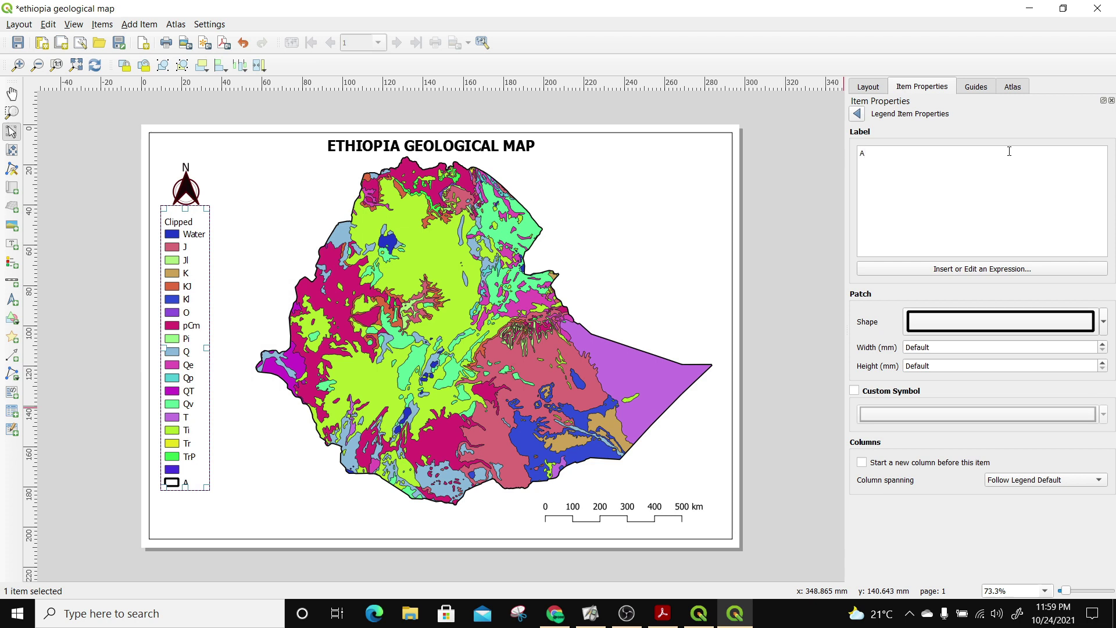
text(Admin )
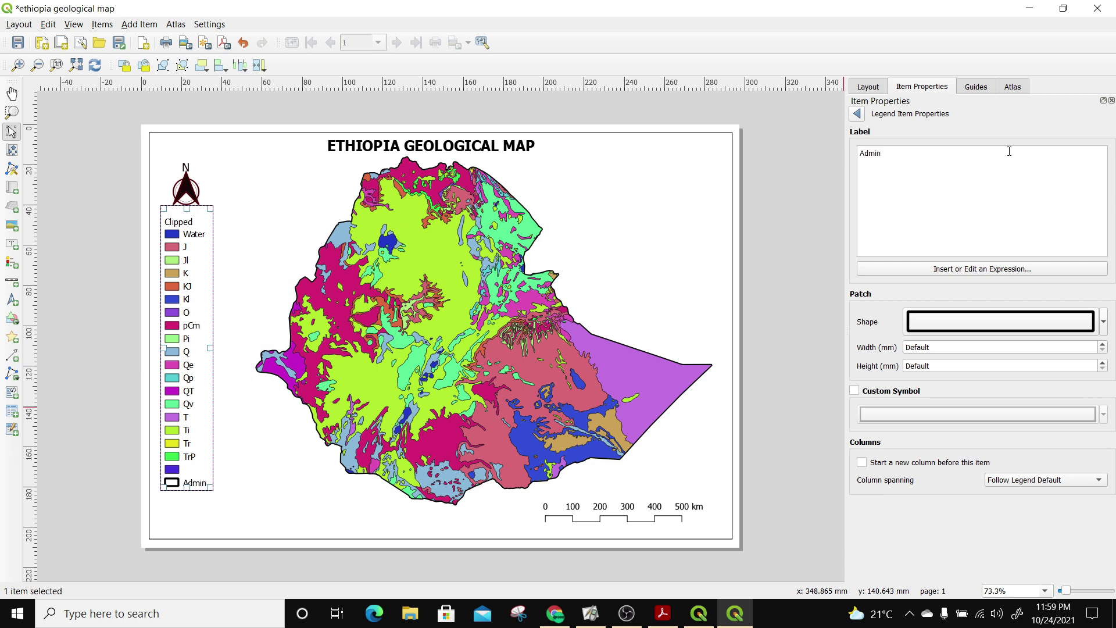
text(Boun)
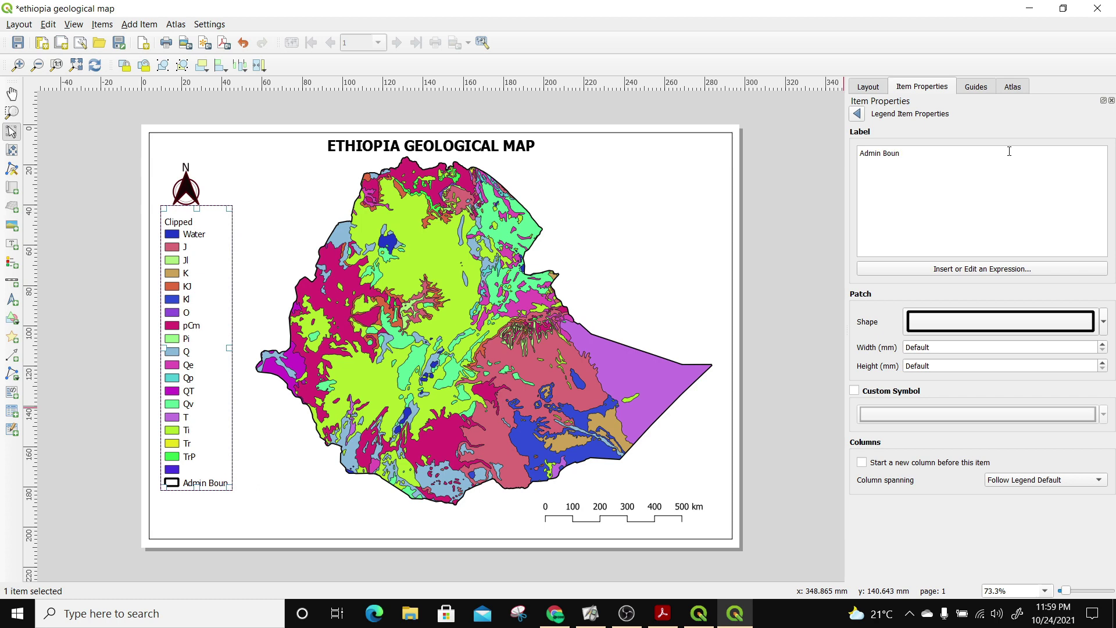
text(dary)
key(Escape)
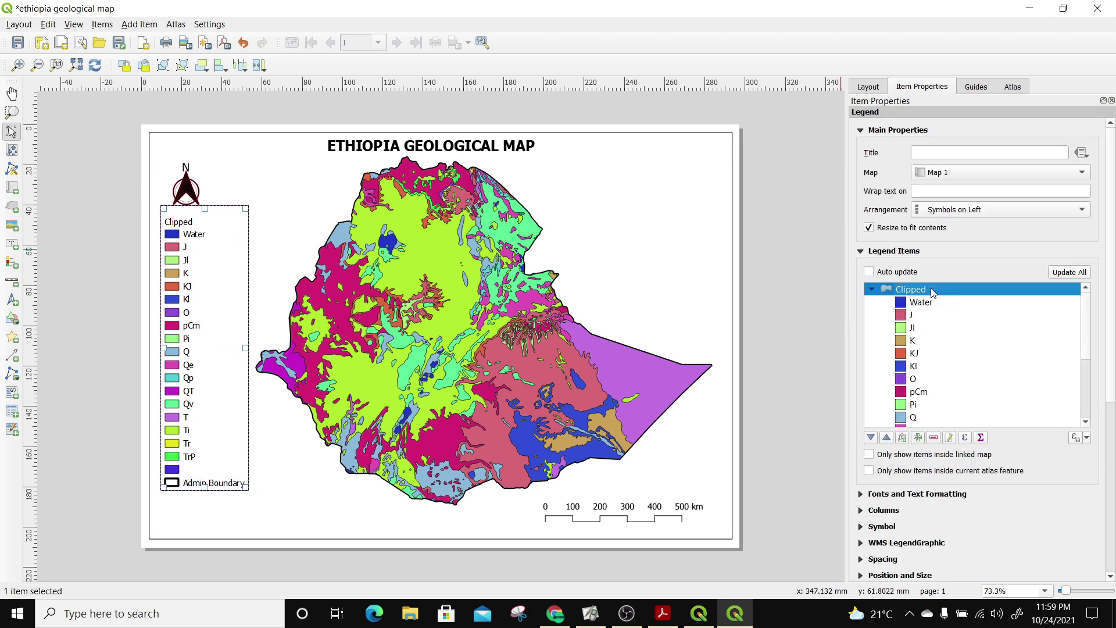
- Rename the legend's Clipped layer heading as "Geology"
click(949, 439)
key(BackSpace)
key(BackSpace)
key(BackSpace)
key(BackSpace)
key(BackSpace)
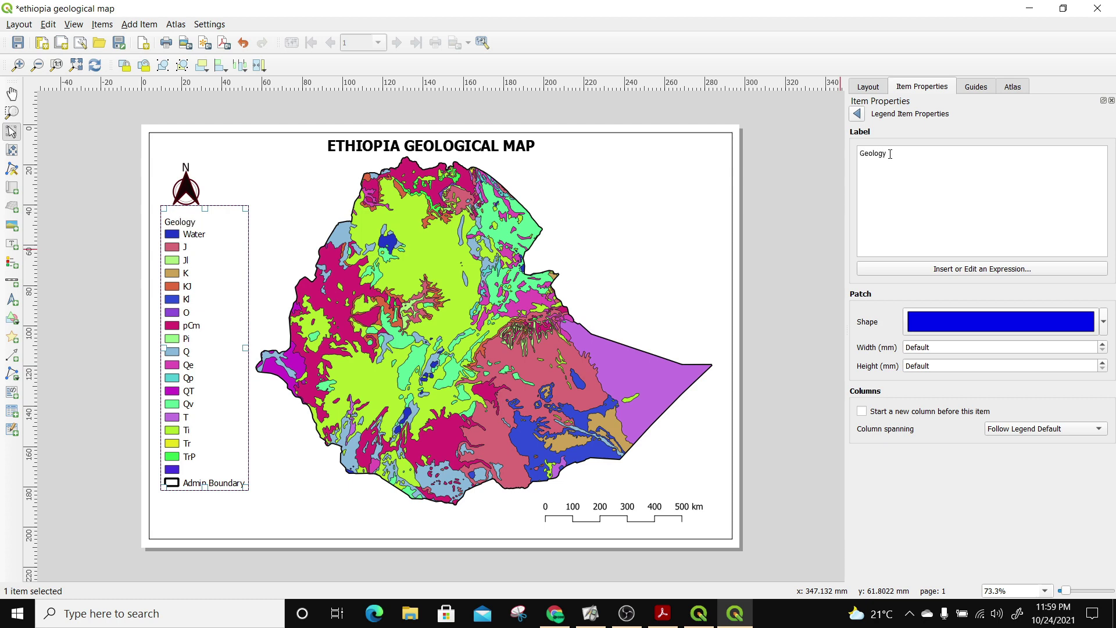
key(Escape)
- Set the legend's title to "Legend" and move the legend down into the lower-left corner of the page border
click(948, 153)
text(Legen)
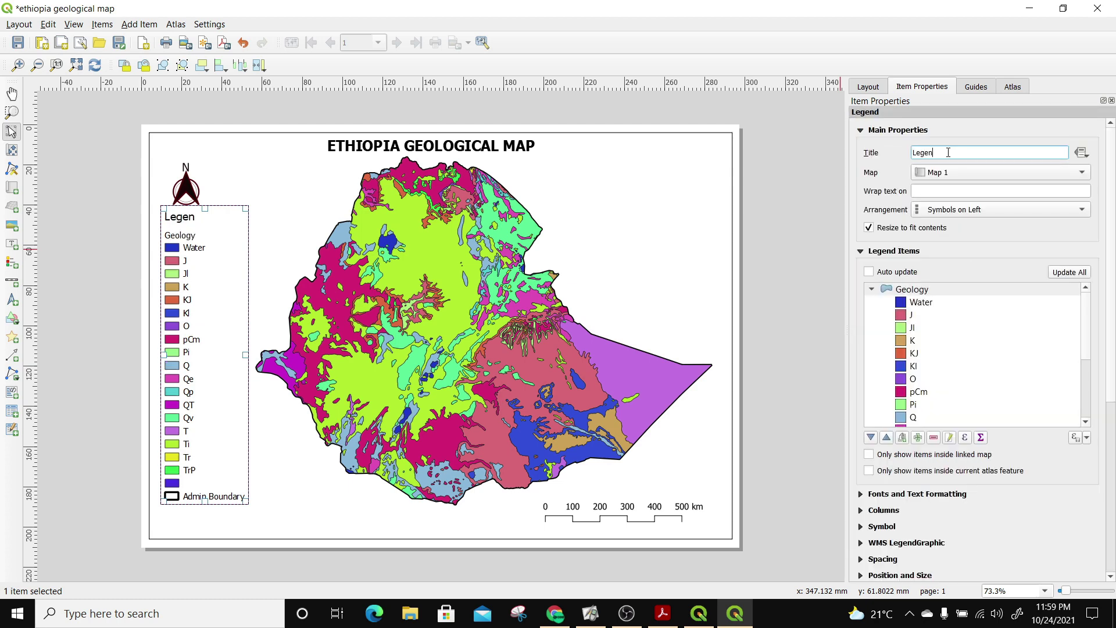
text(d)
click(359, 255)
click(208, 287)
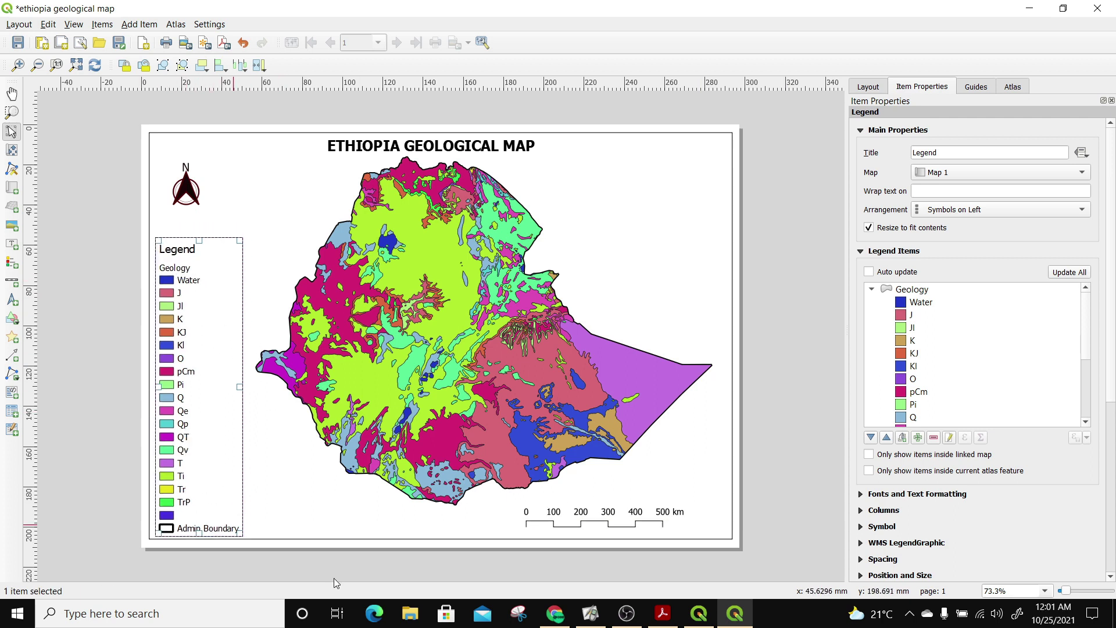
- Enable a frame around the legend and deselect it
scroll(989, 291, down, 5)
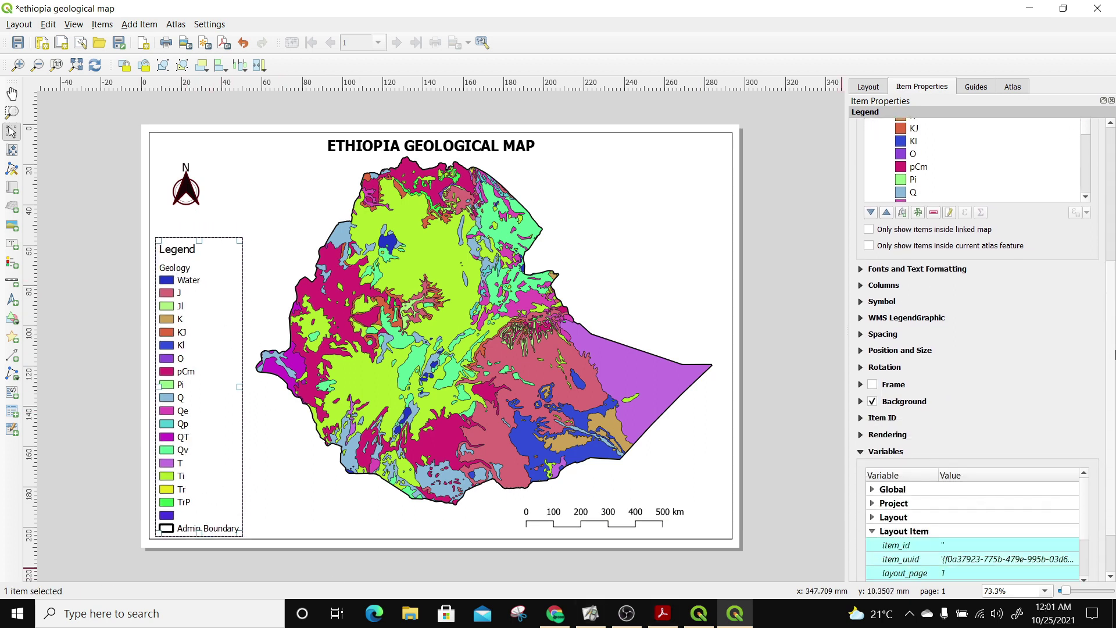
click(873, 357)
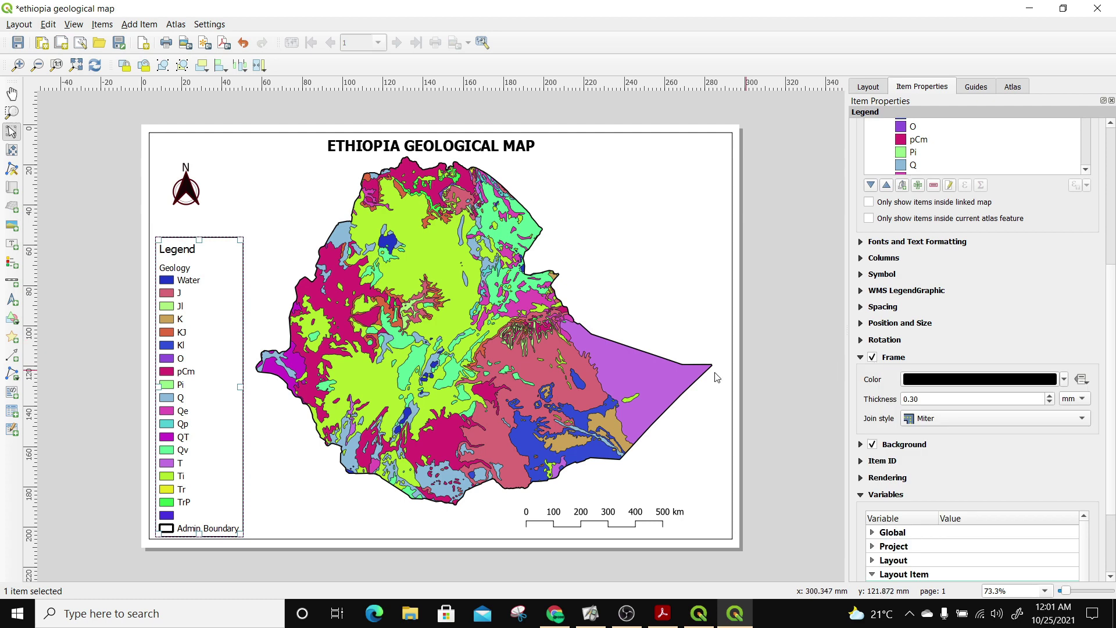
click(403, 304)
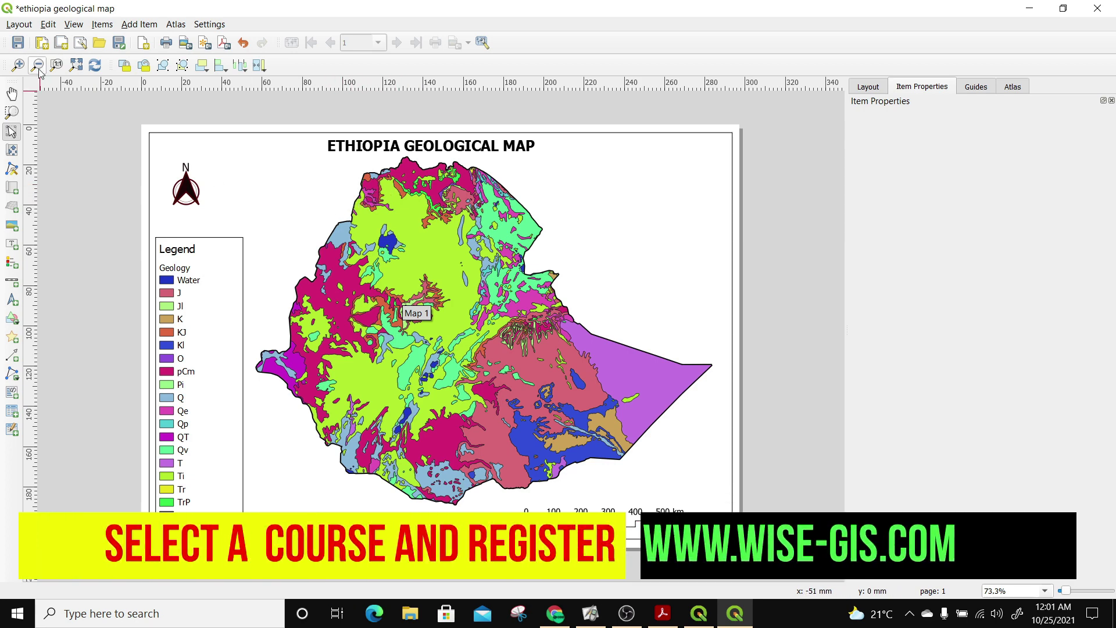
- Export the layout as the PDF "ethiopia geological map" in the Africa folder with Create Geospatial PDF enabled, and open the export folder
click(18, 25)
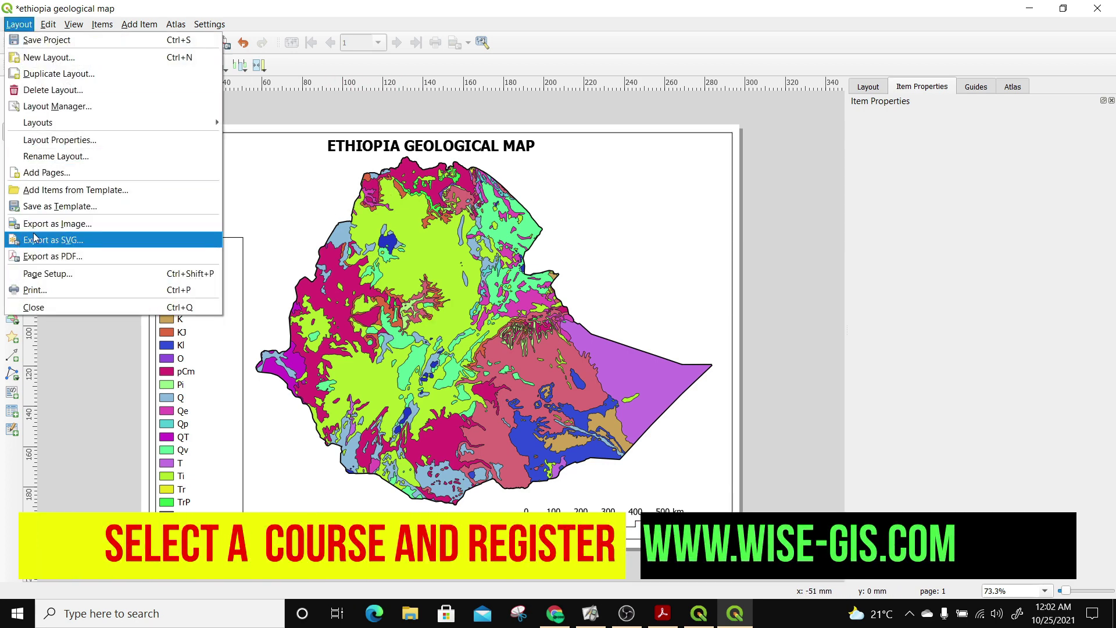
click(57, 257)
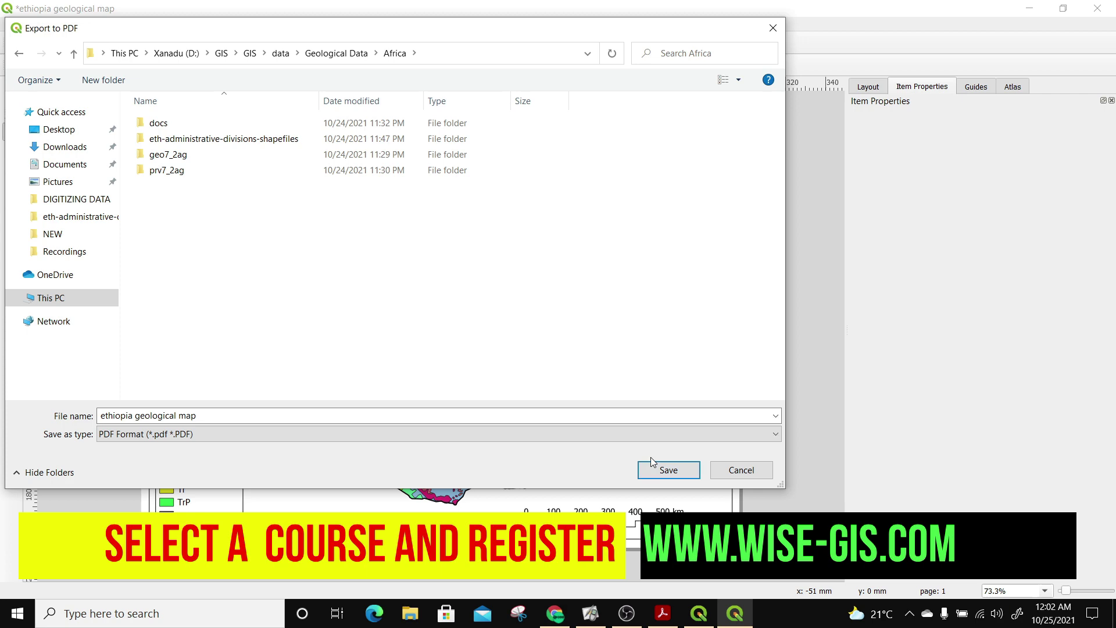
click(653, 477)
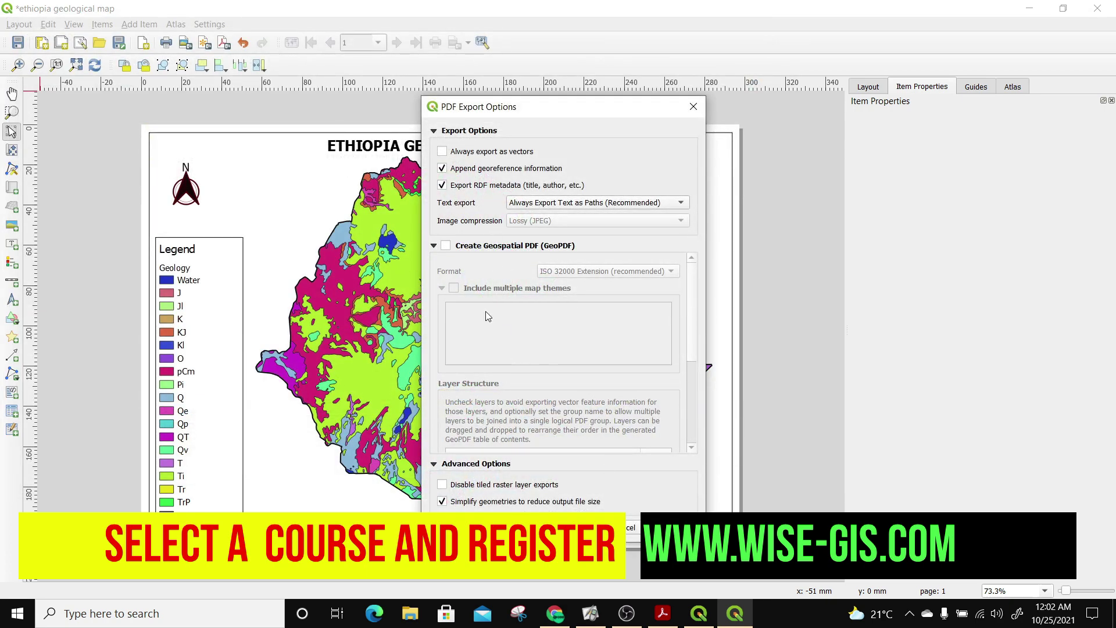
click(446, 246)
click(588, 527)
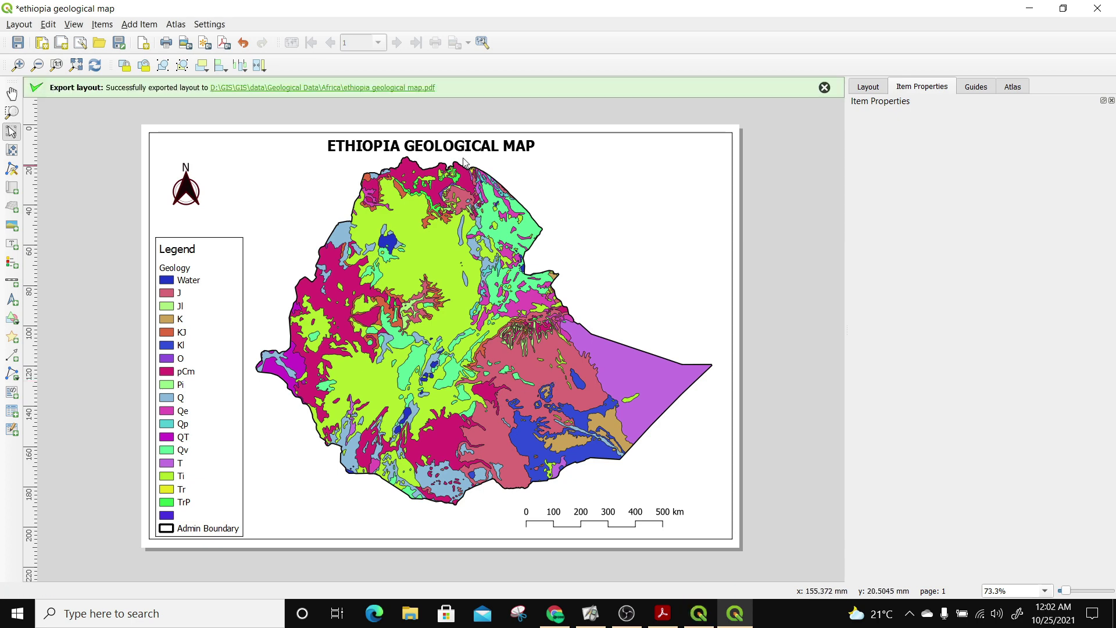
click(358, 87)
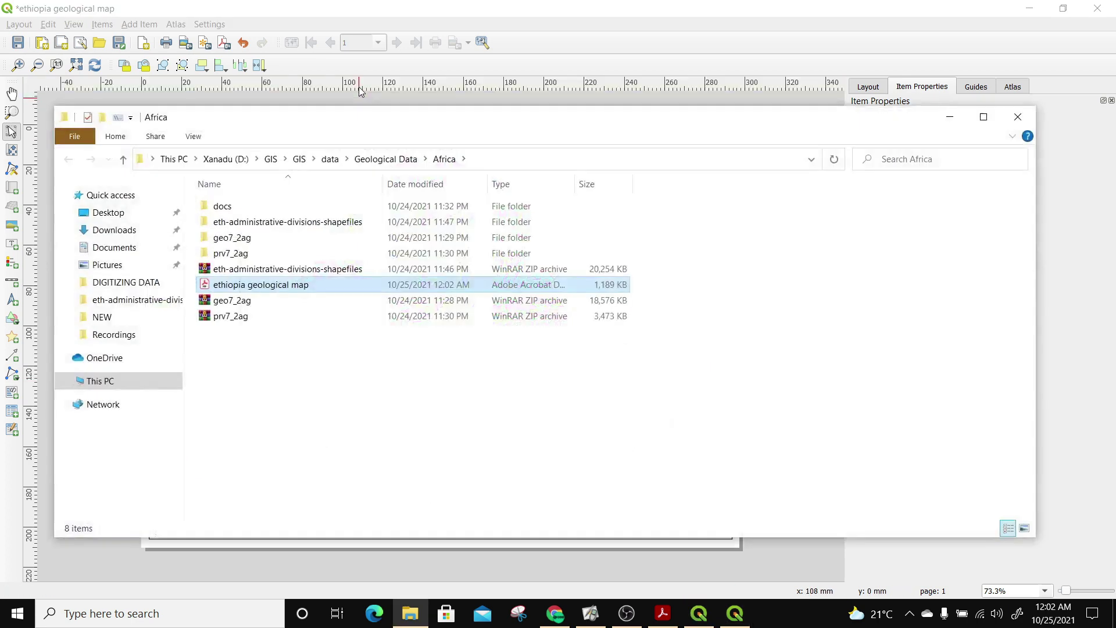